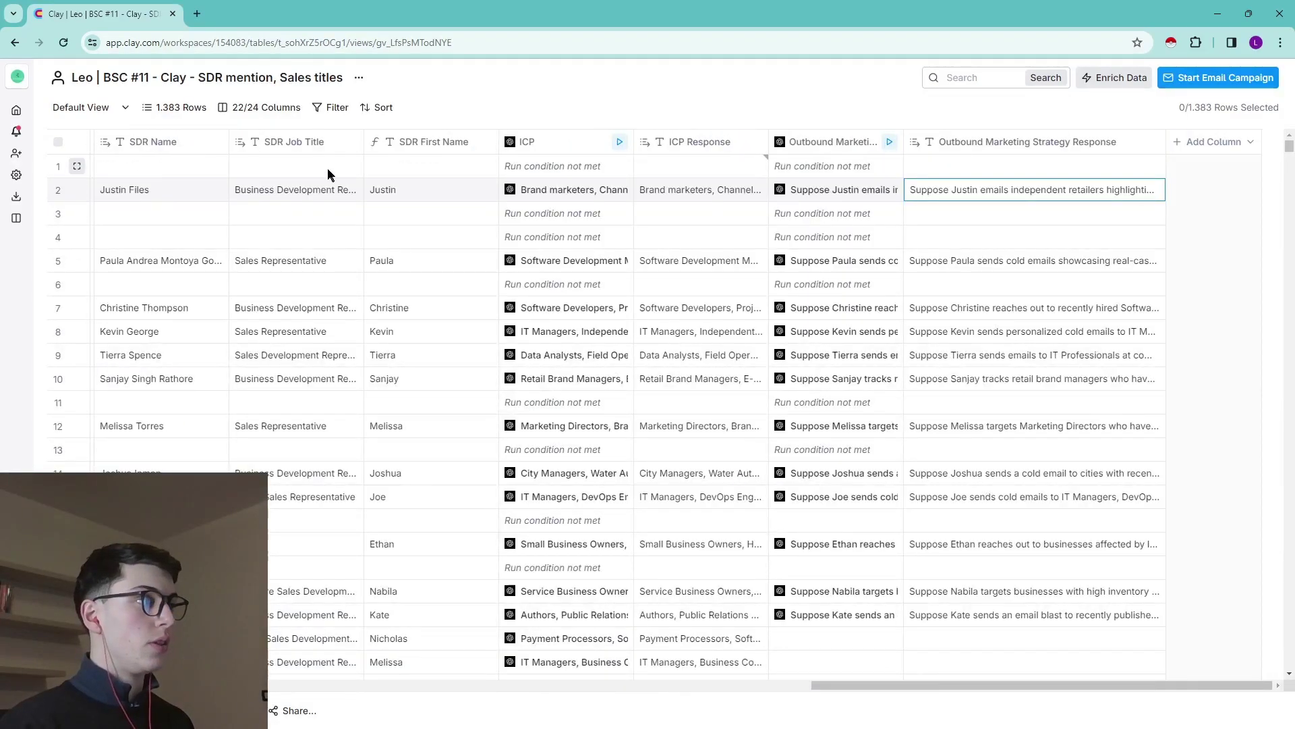
left_click(997, 192)
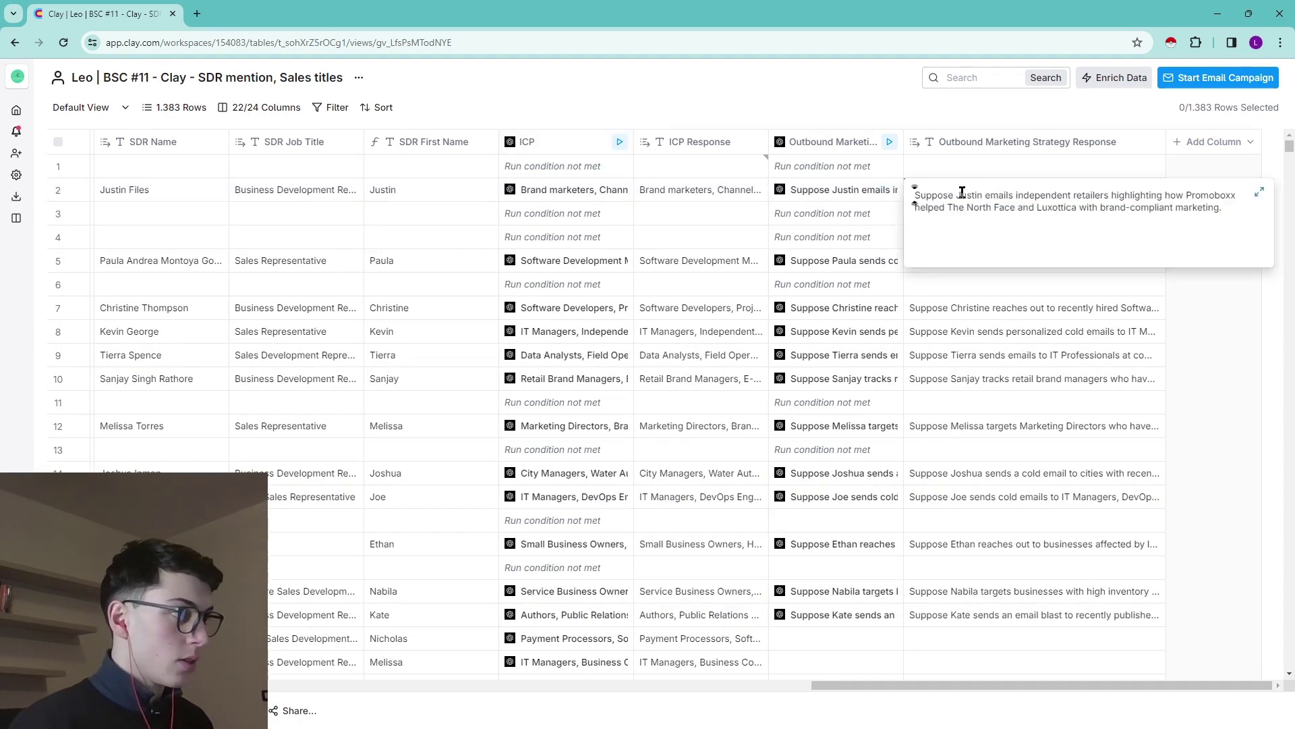
triple_click(958, 191)
left_click_drag(983, 195, 972, 194)
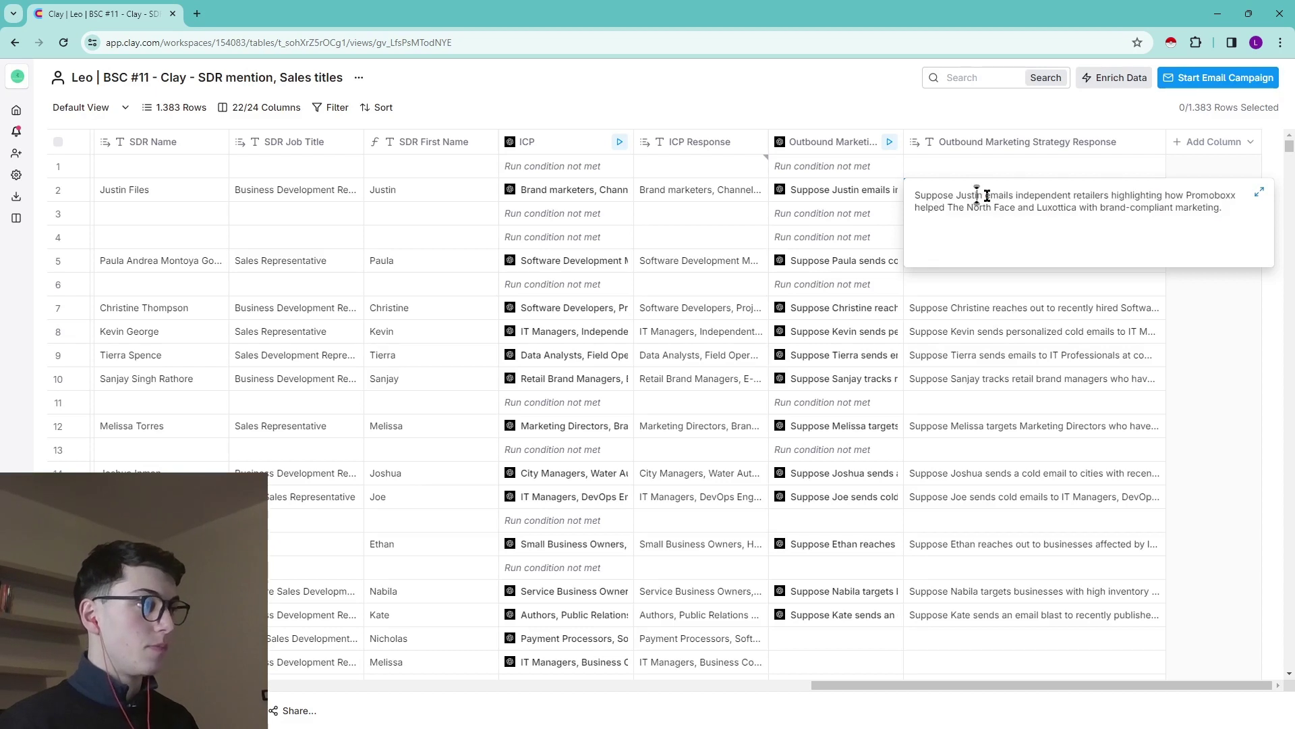
double_click(961, 194)
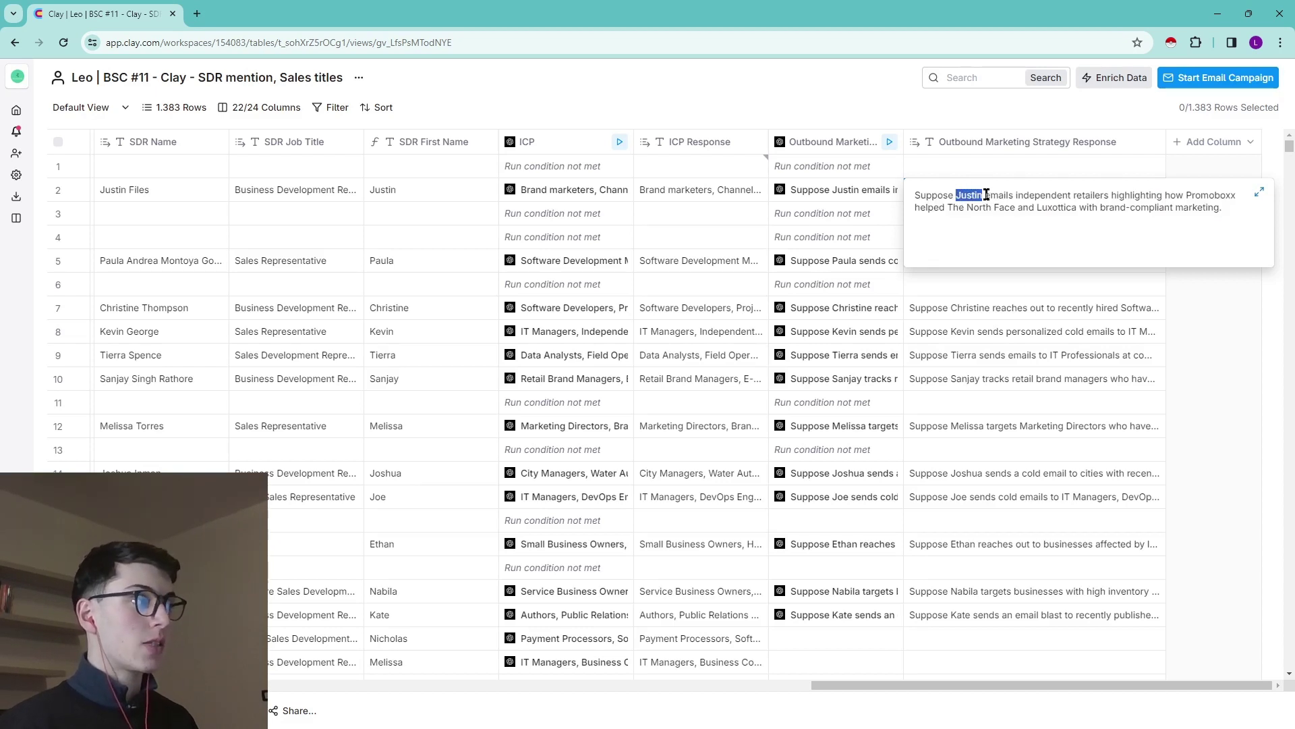
left_click(987, 195)
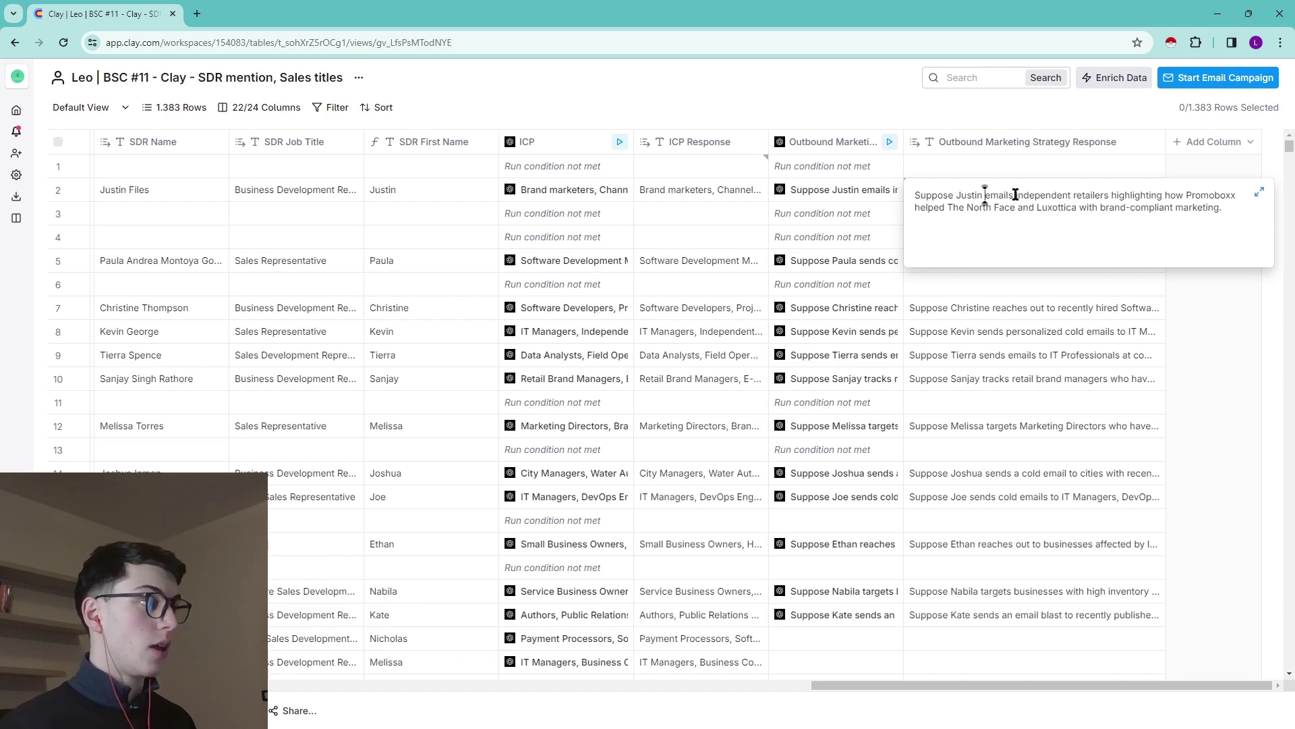
double_click(1045, 195)
left_click_drag(1086, 199, 1164, 199)
left_click(1177, 199)
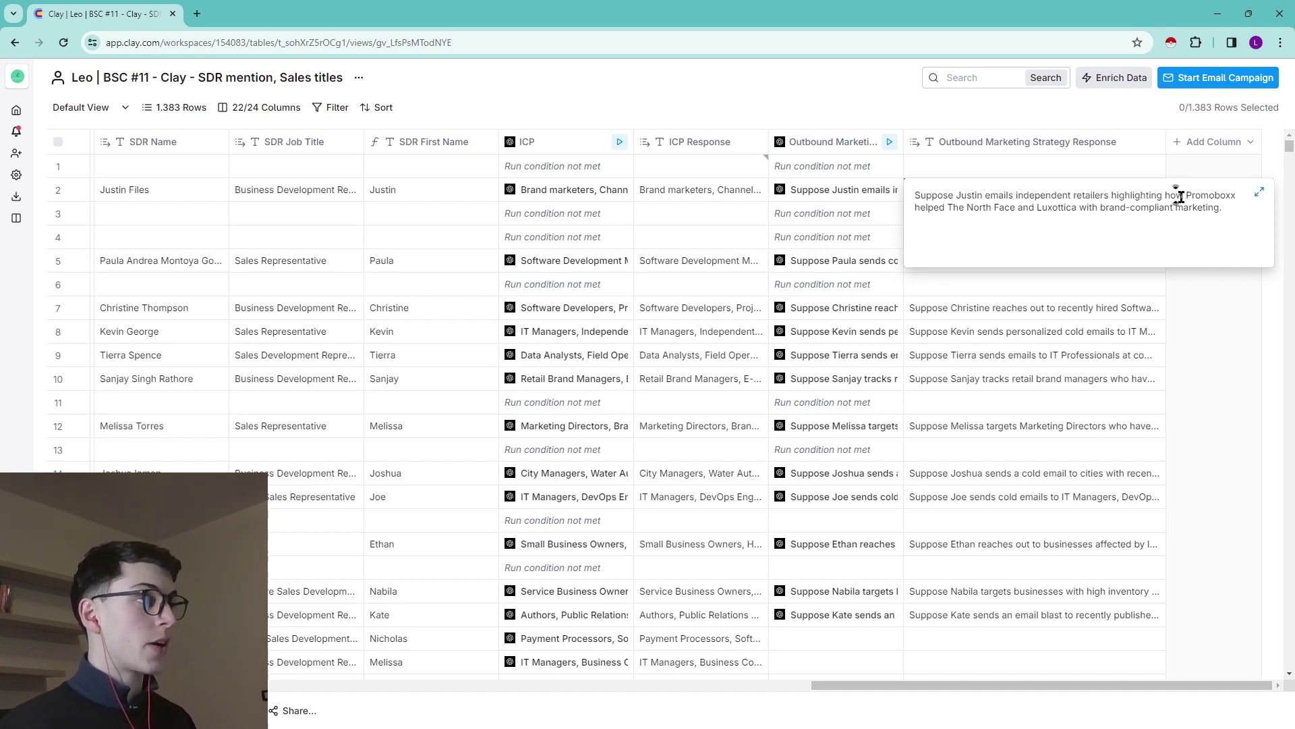
mouse_move(1185, 197)
left_mouse_down()
mouse_move(1014, 210)
mouse_move(1036, 209)
left_mouse_up()
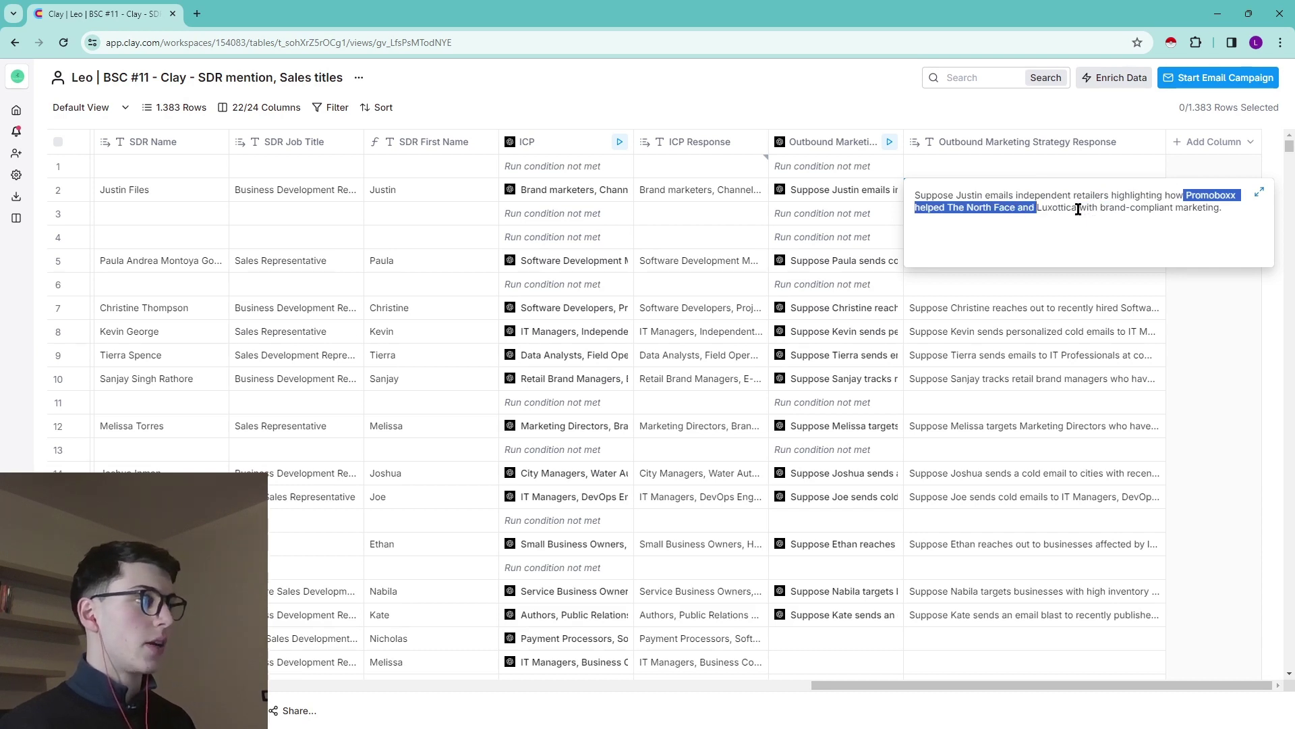
left_click(1222, 208)
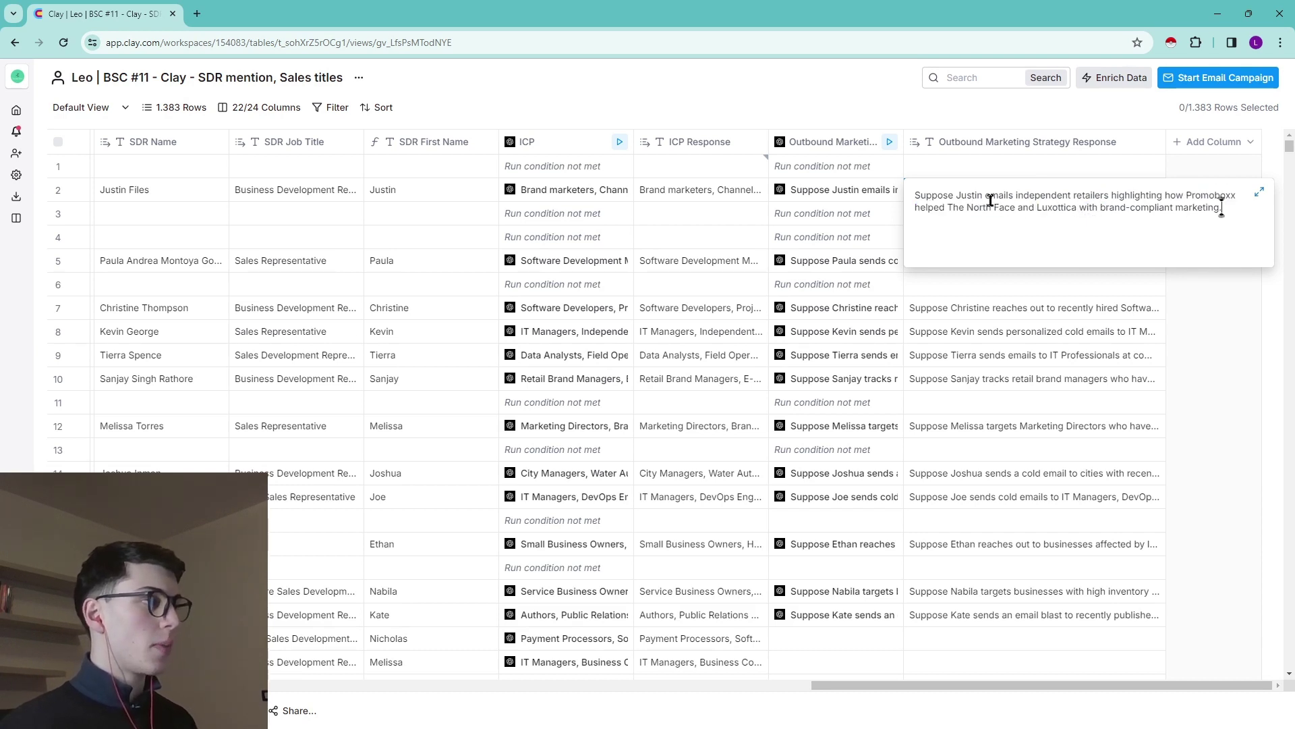
left_click(957, 195)
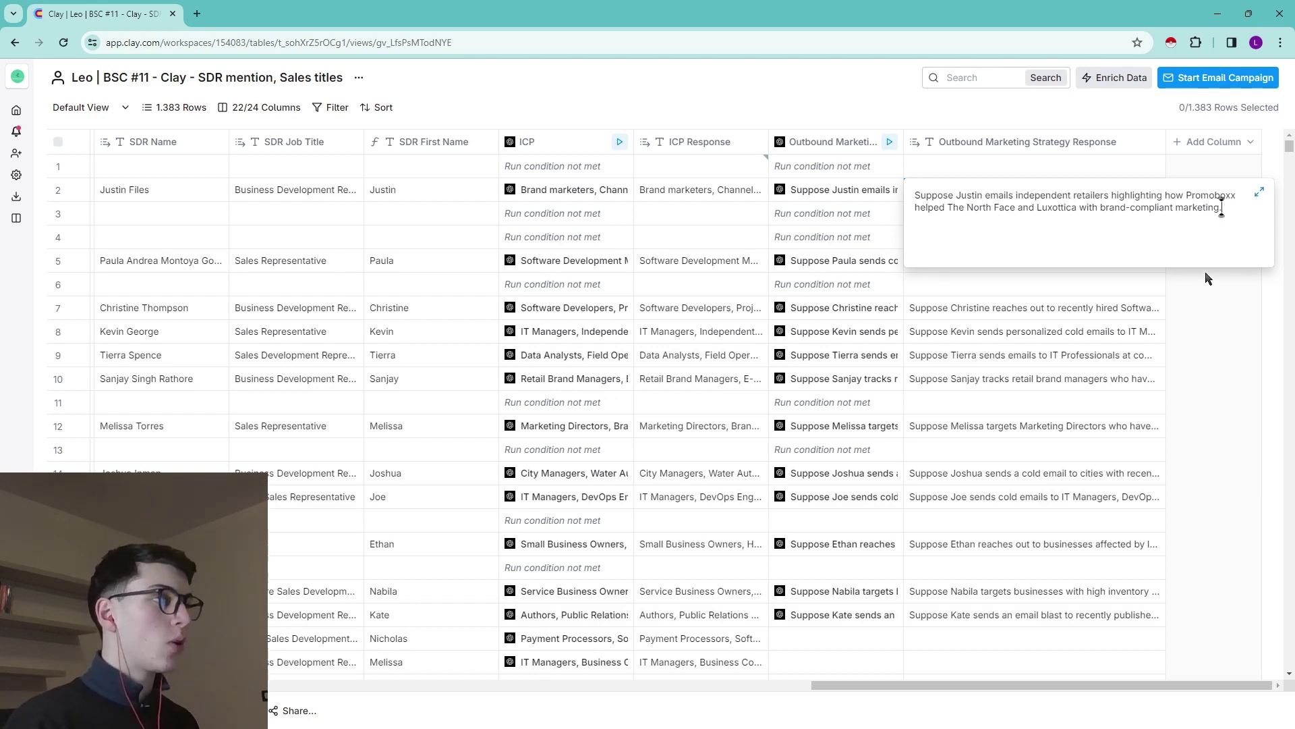
key("Escape")
double_click(1056, 193)
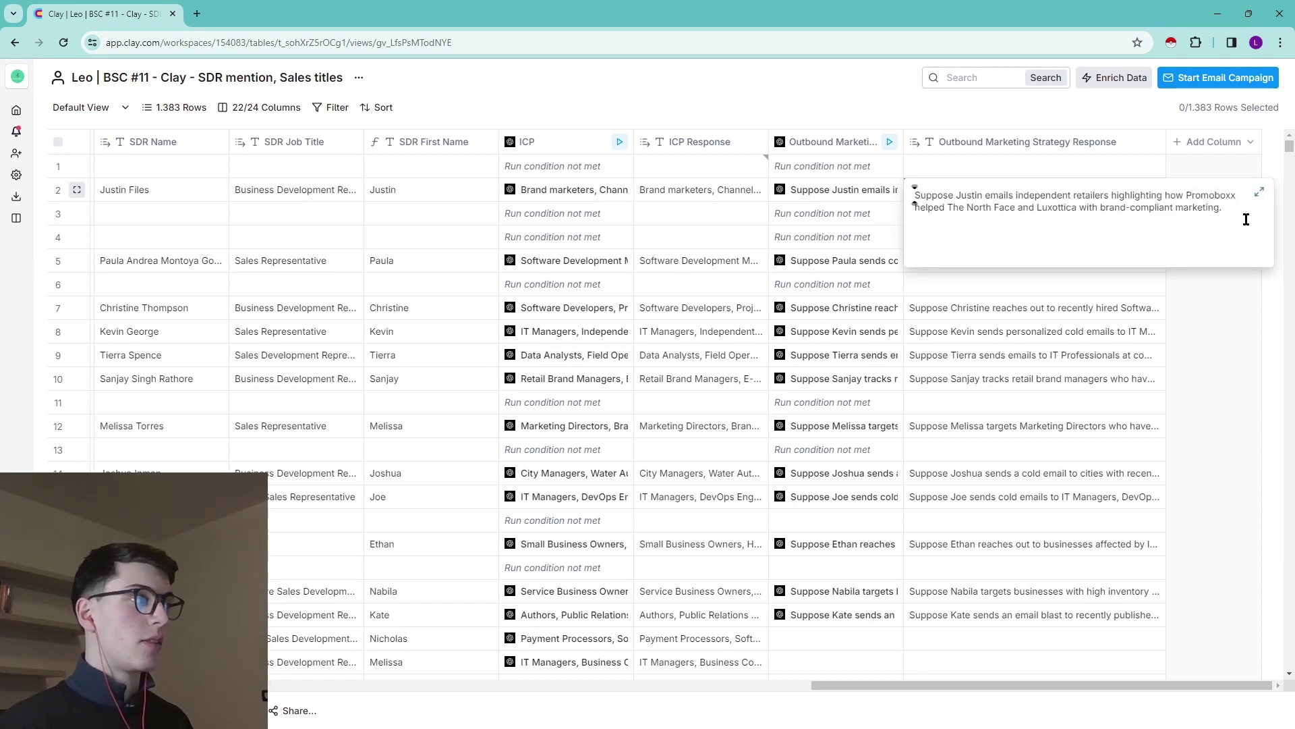
left_click(1218, 271)
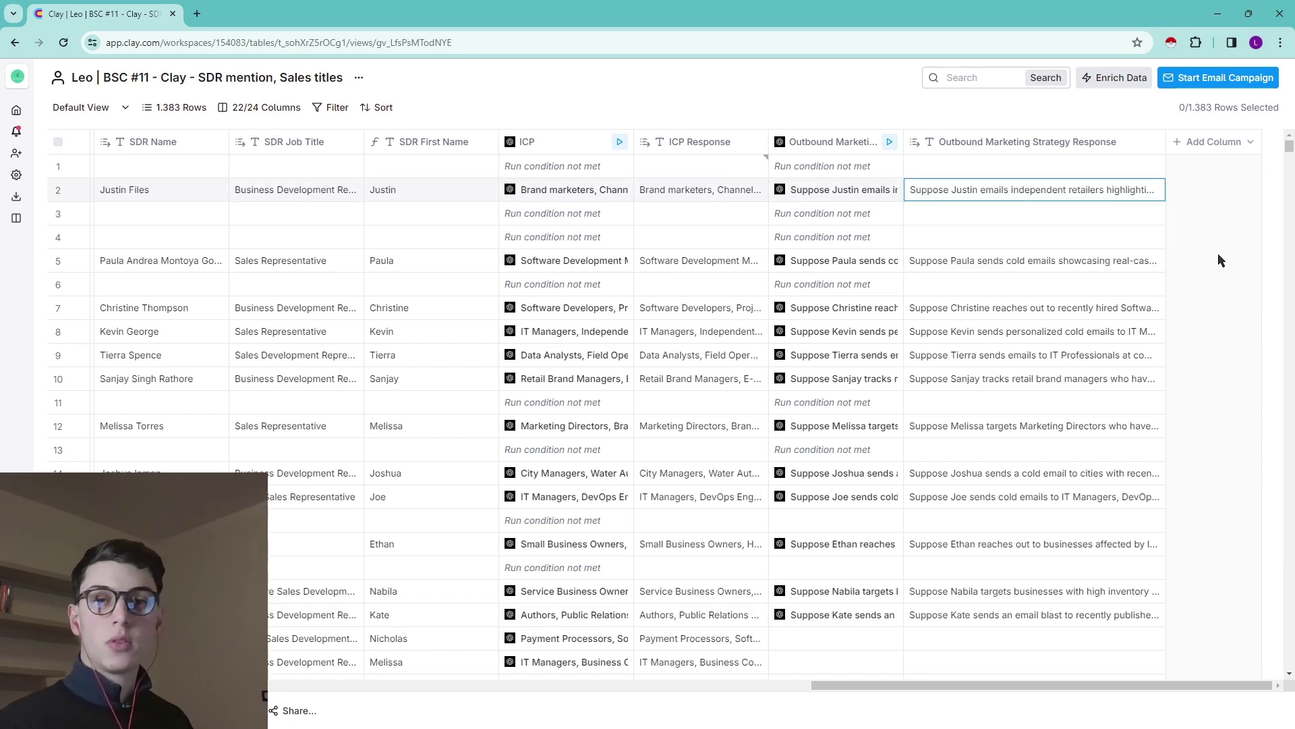
double_click(1061, 197)
left_click(1228, 289)
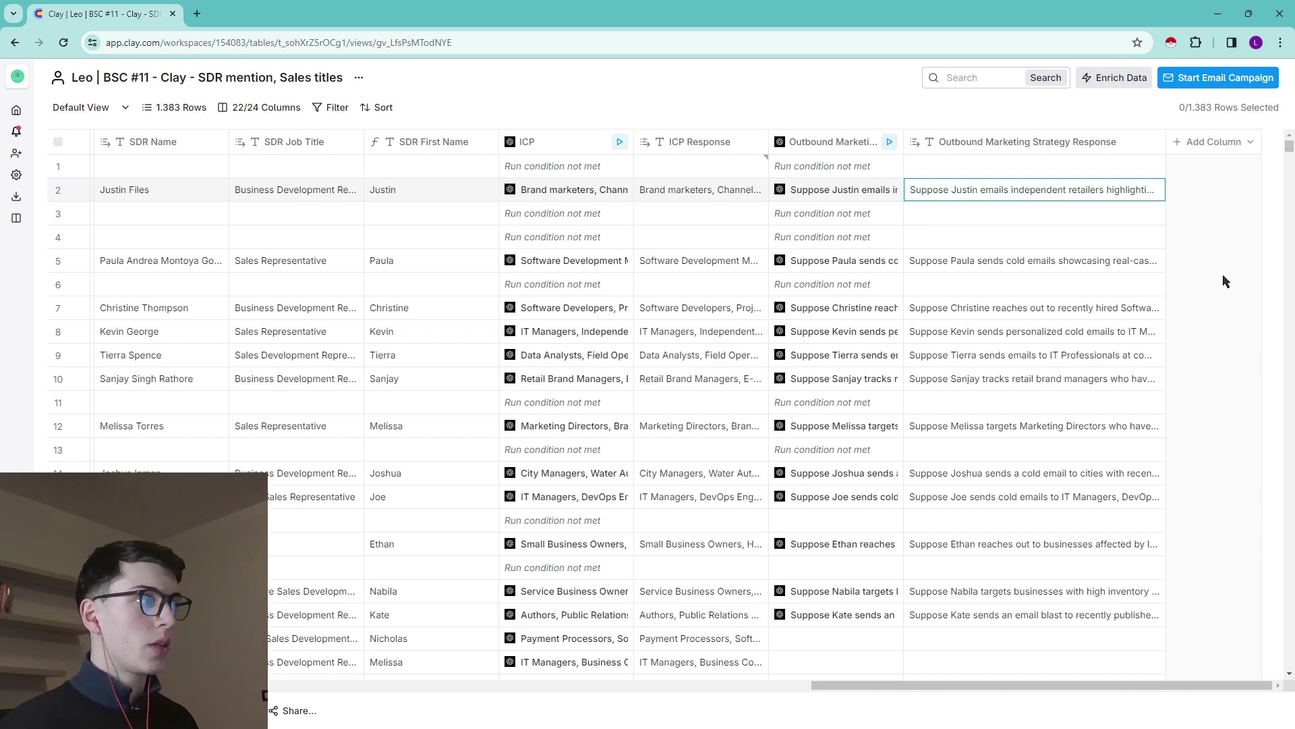
key("Down")
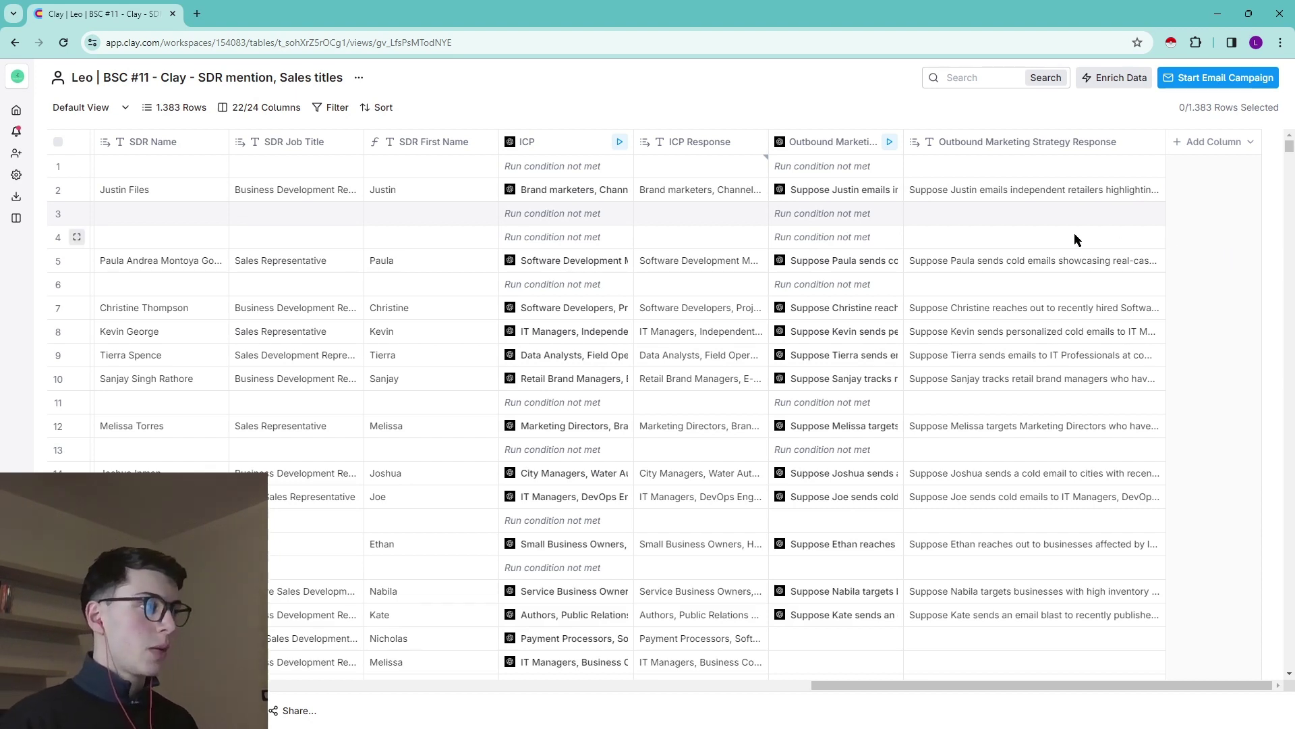
- Scroll across the enriched columns, checking the Company LinkedIn and Website headers on the way
scroll(1067, 241, "left", 15)
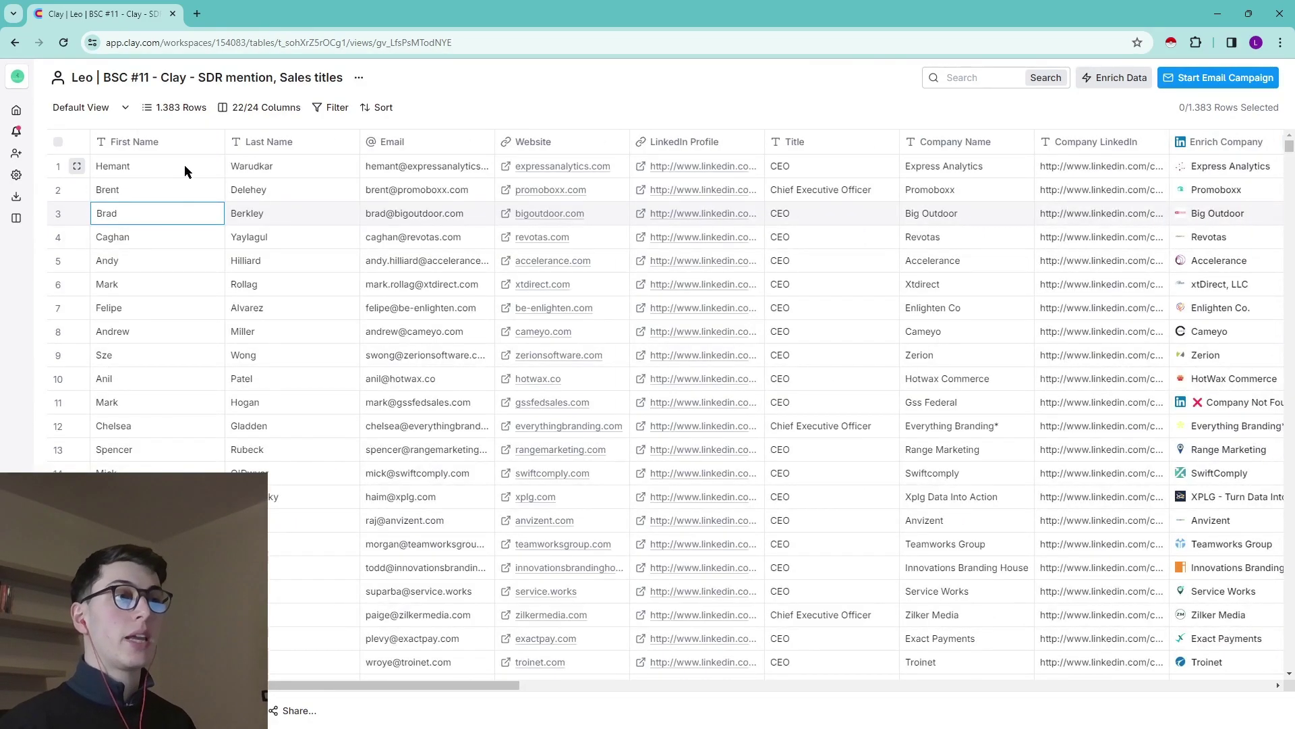
mouse_move(225, 142)
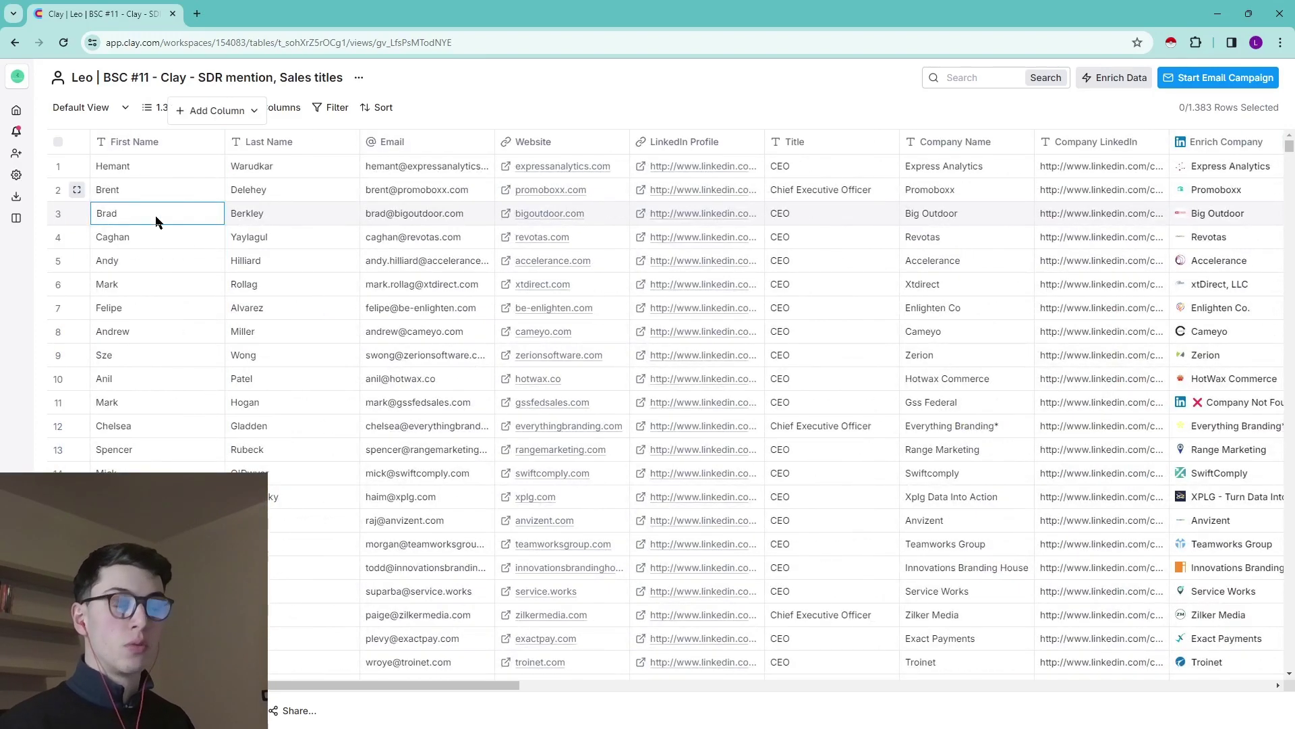
scroll(430, 154, "right", 2)
scroll(430, 154, "right", 2)
scroll(350, 155, "right", 2)
scroll(544, 142, "right", 2)
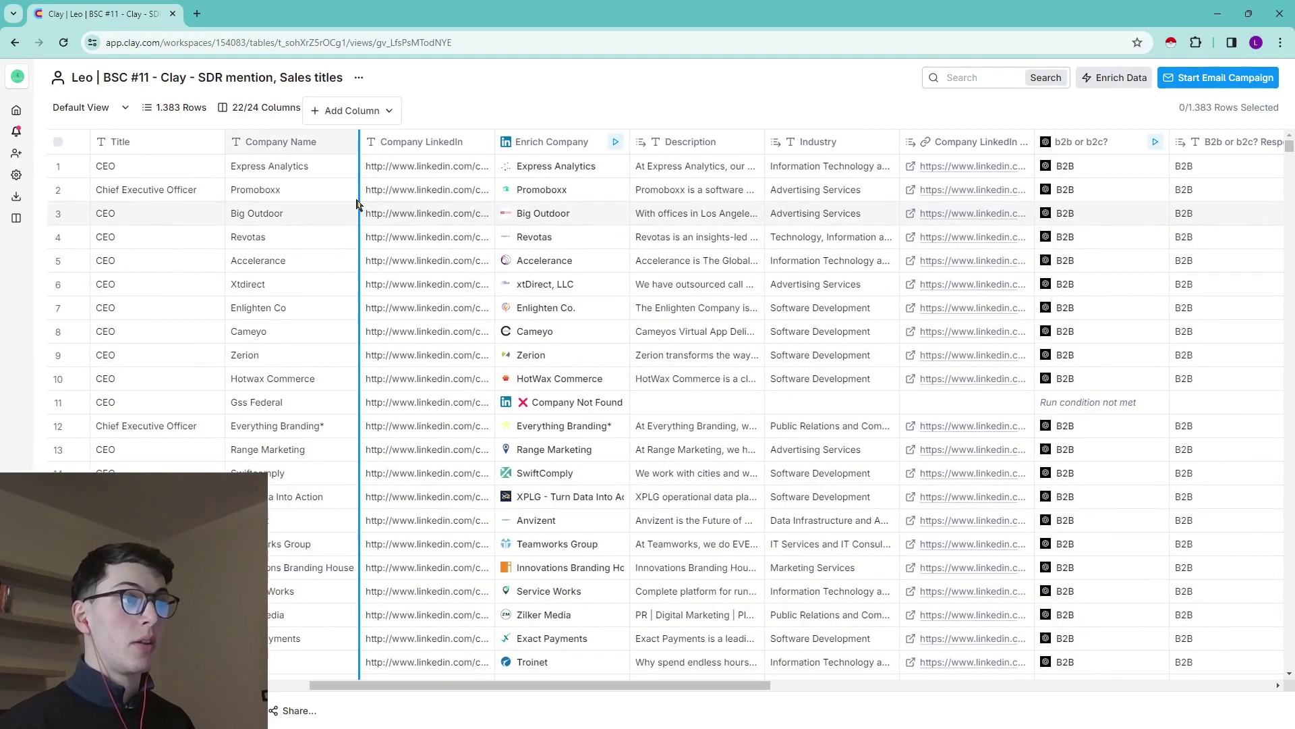
scroll(434, 176, "left", 2)
left_click(614, 143)
scroll(450, 163, "left", 2)
left_click(344, 143)
scroll(607, 162, "right", 3)
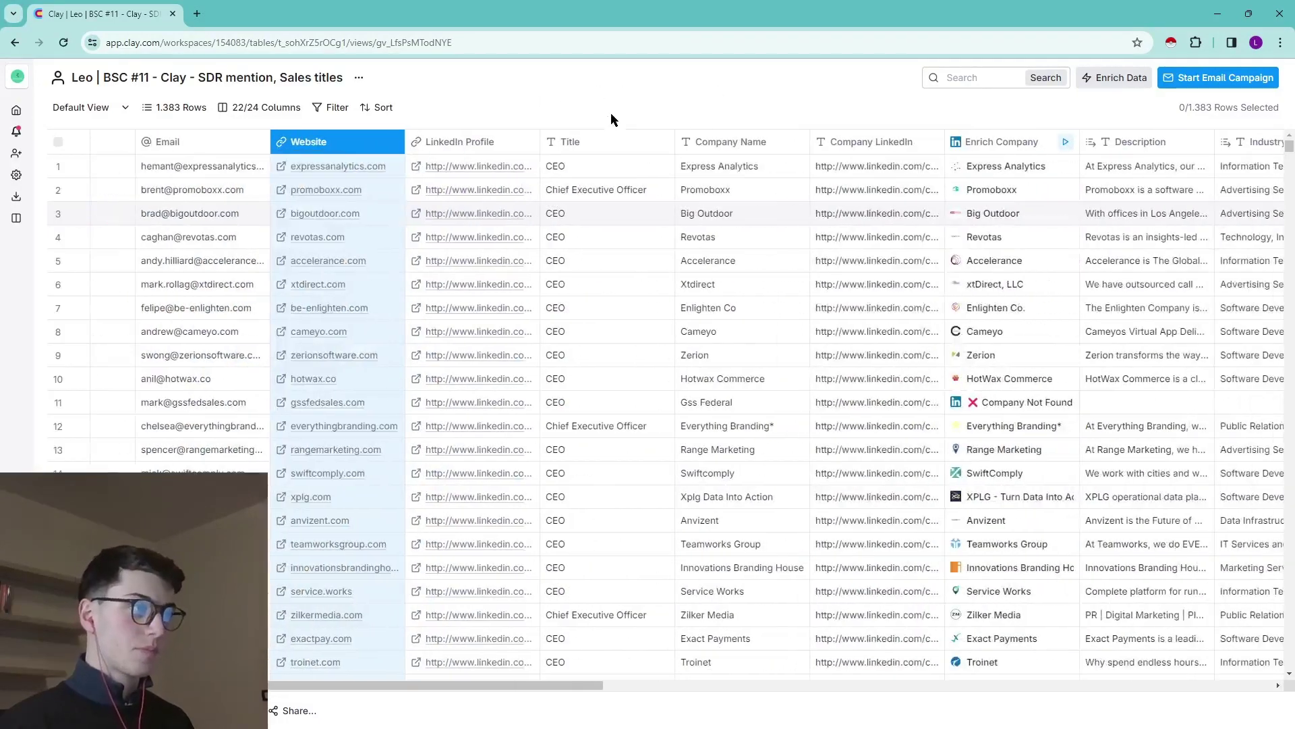
scroll(648, 135, "right", 2)
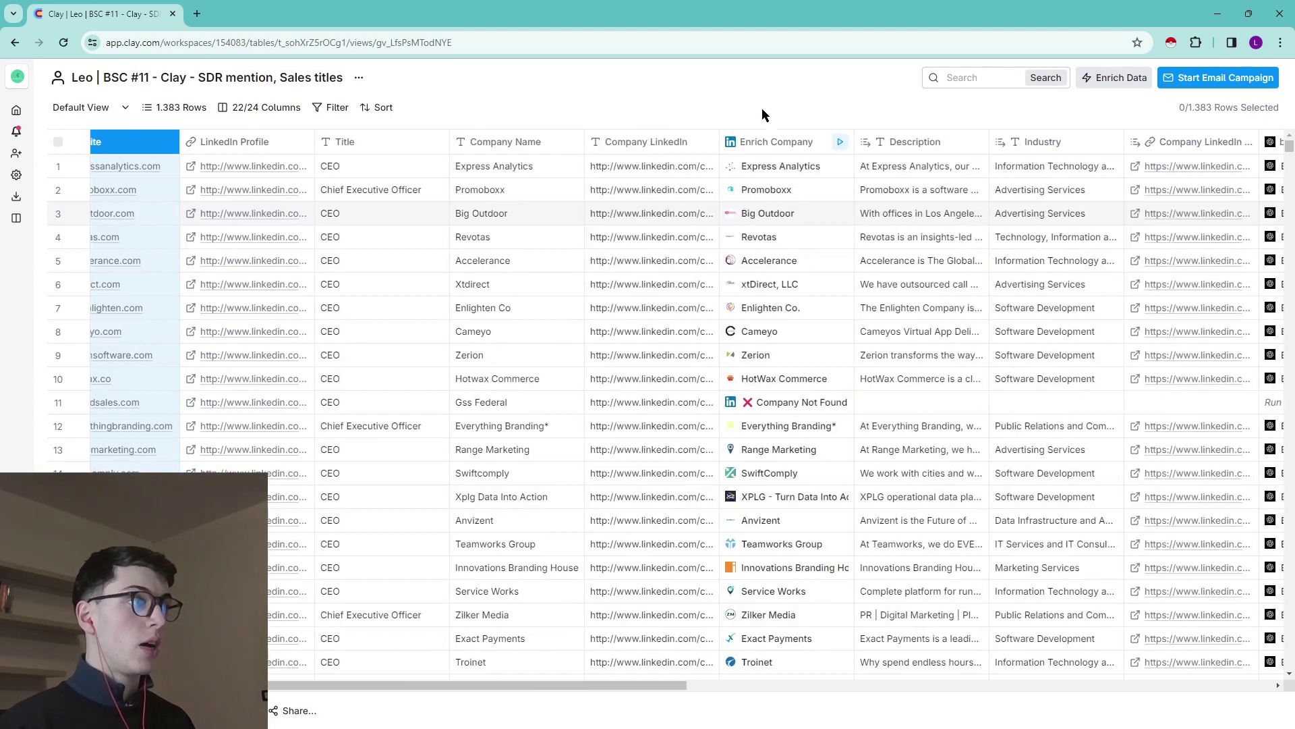
- Dismiss the Enrich Company menu and read Express Analytics' full enriched record in Cell Details
left_click(750, 141)
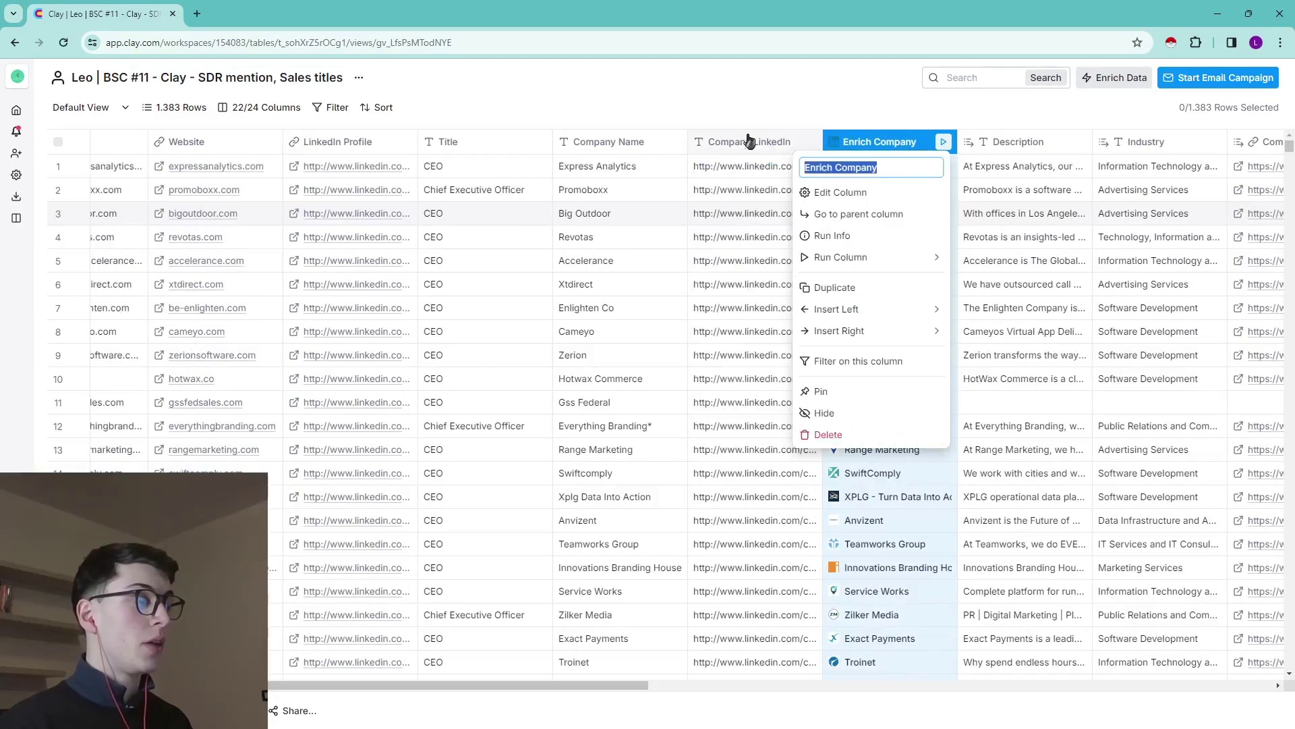
key("Escape")
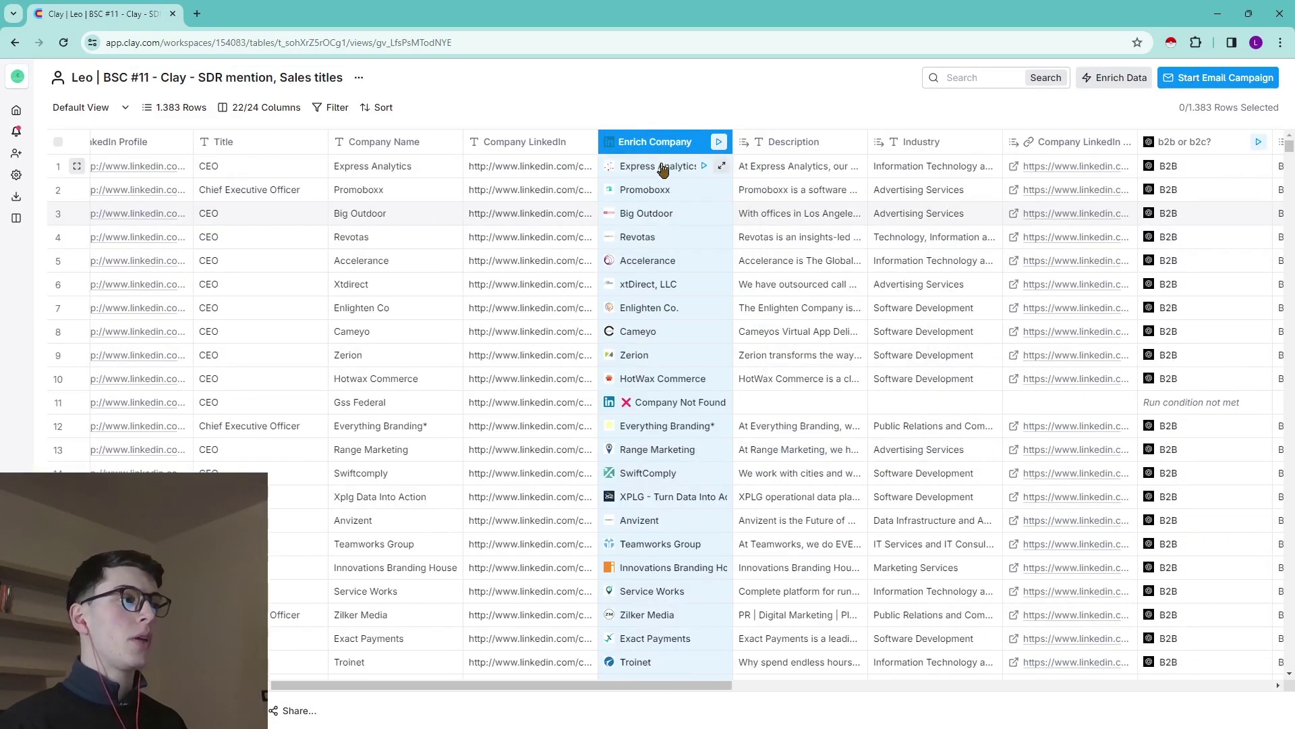
left_click(719, 167)
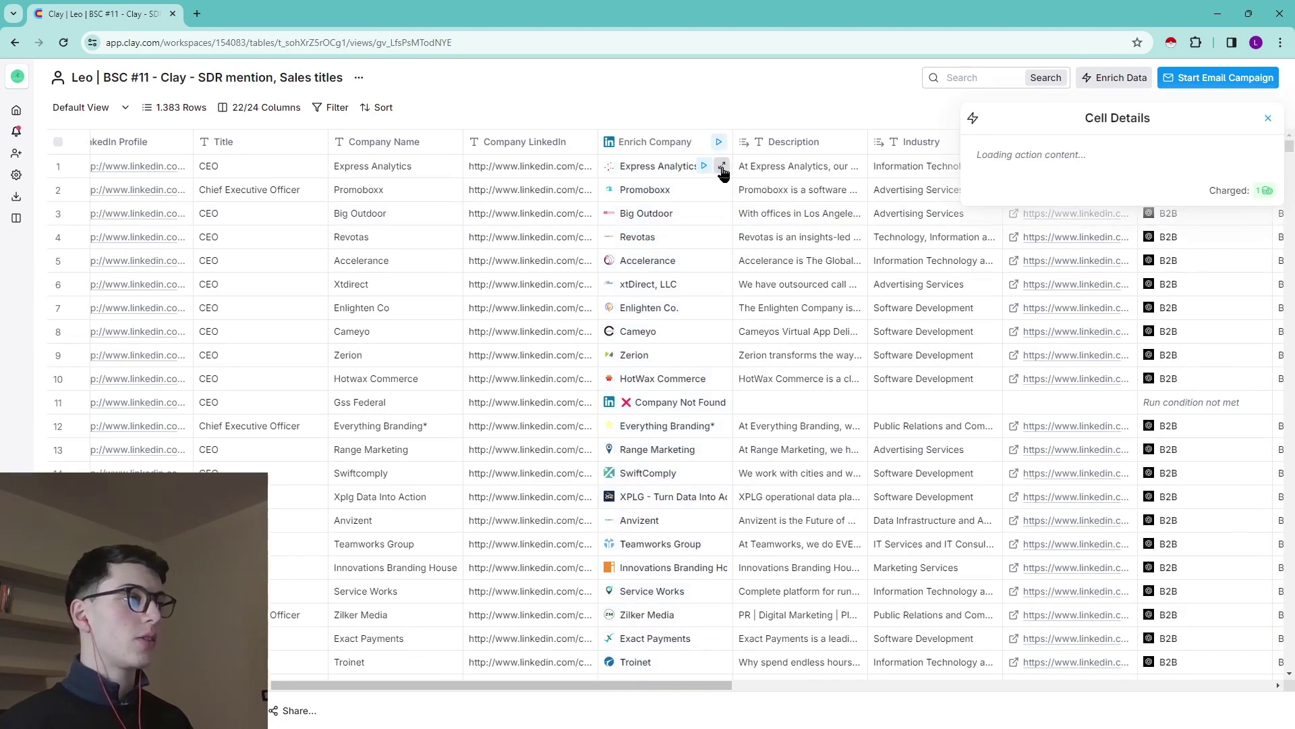
scroll(1068, 254, "down", 3)
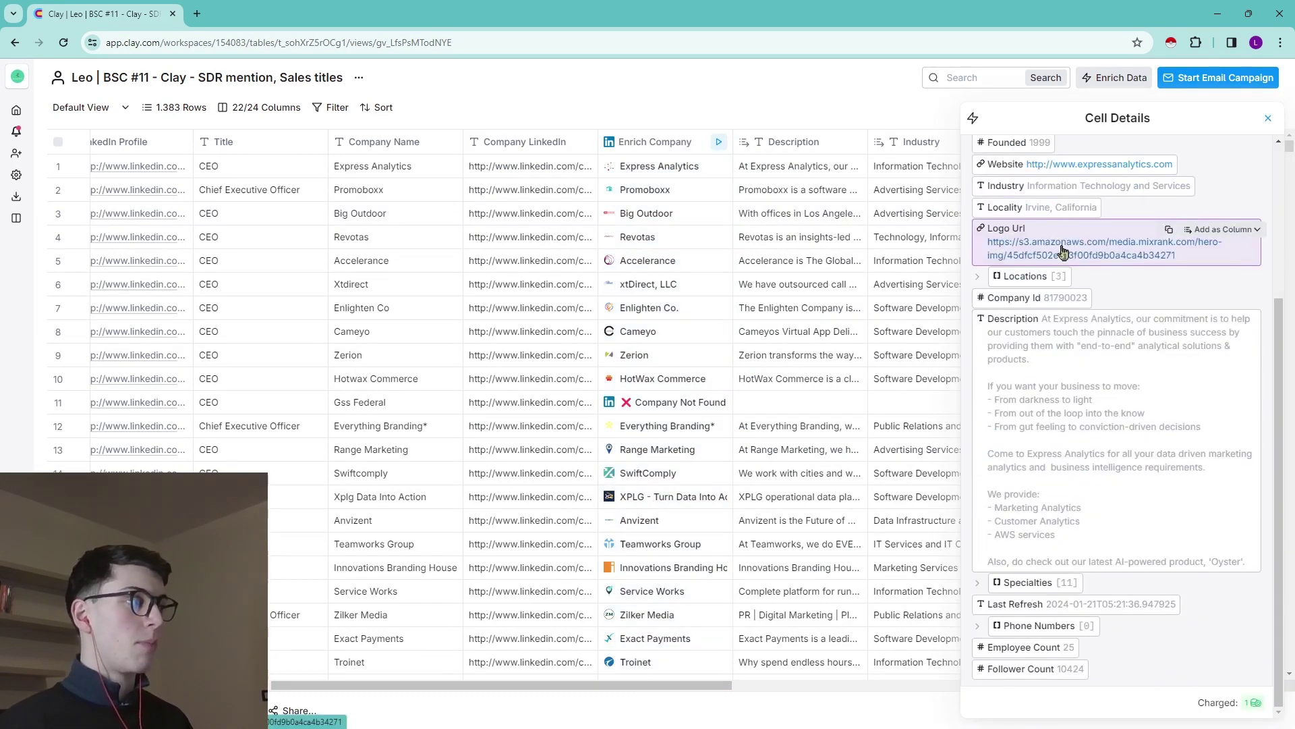
scroll(1068, 254, "up", 3)
scroll(1125, 246, "down", 3)
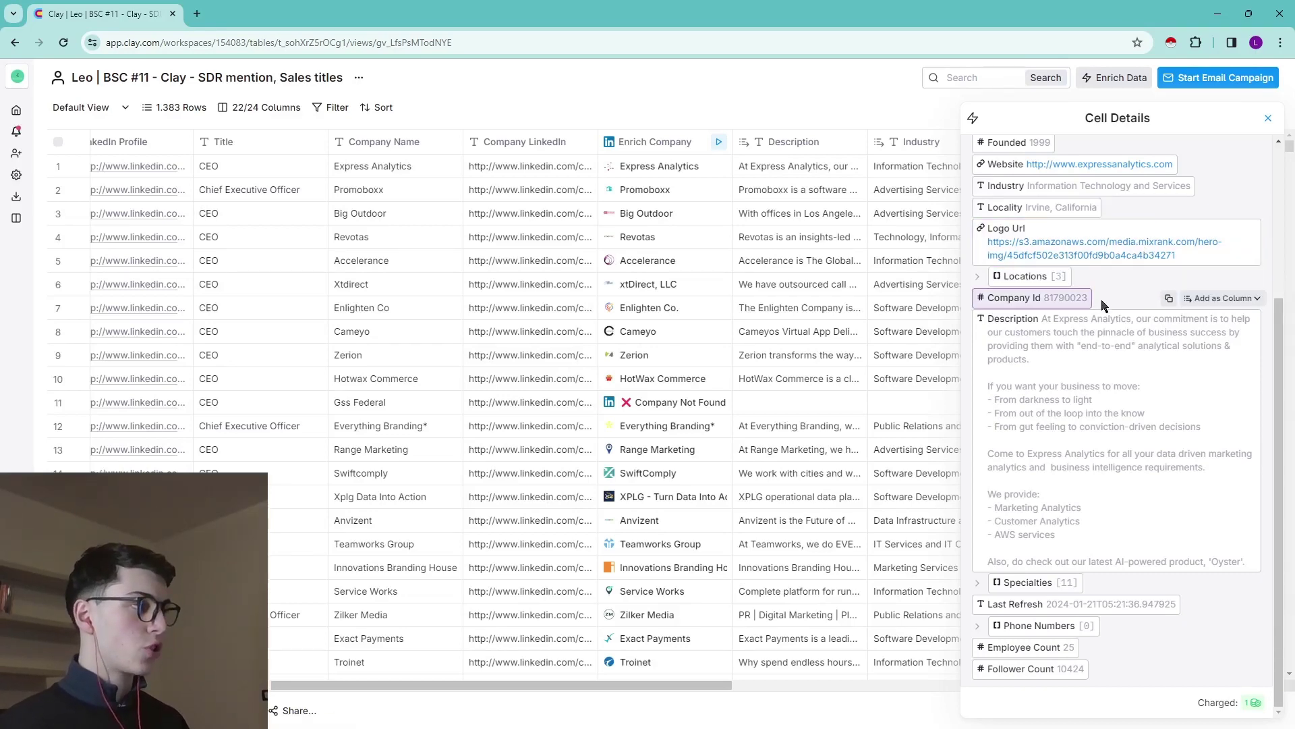
scroll(1100, 309, "up", 3)
scroll(1128, 353, "down", 3)
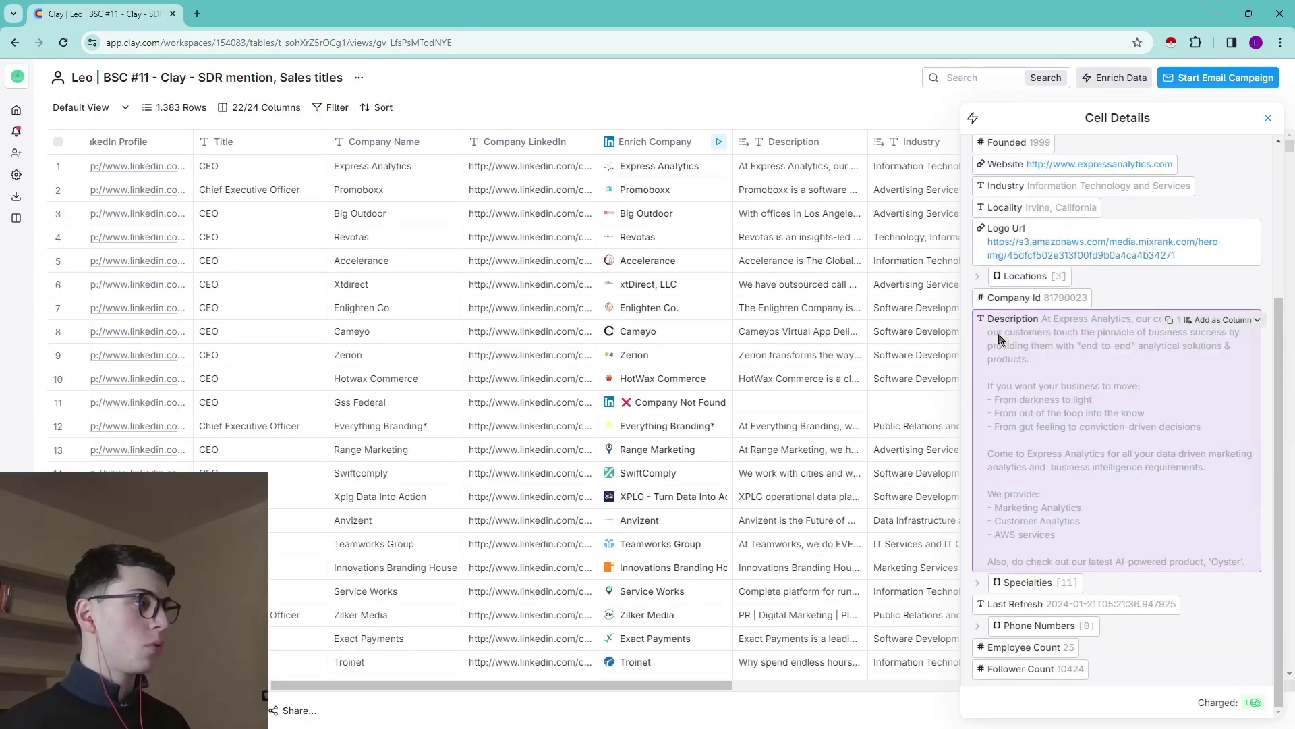
left_click(1267, 118)
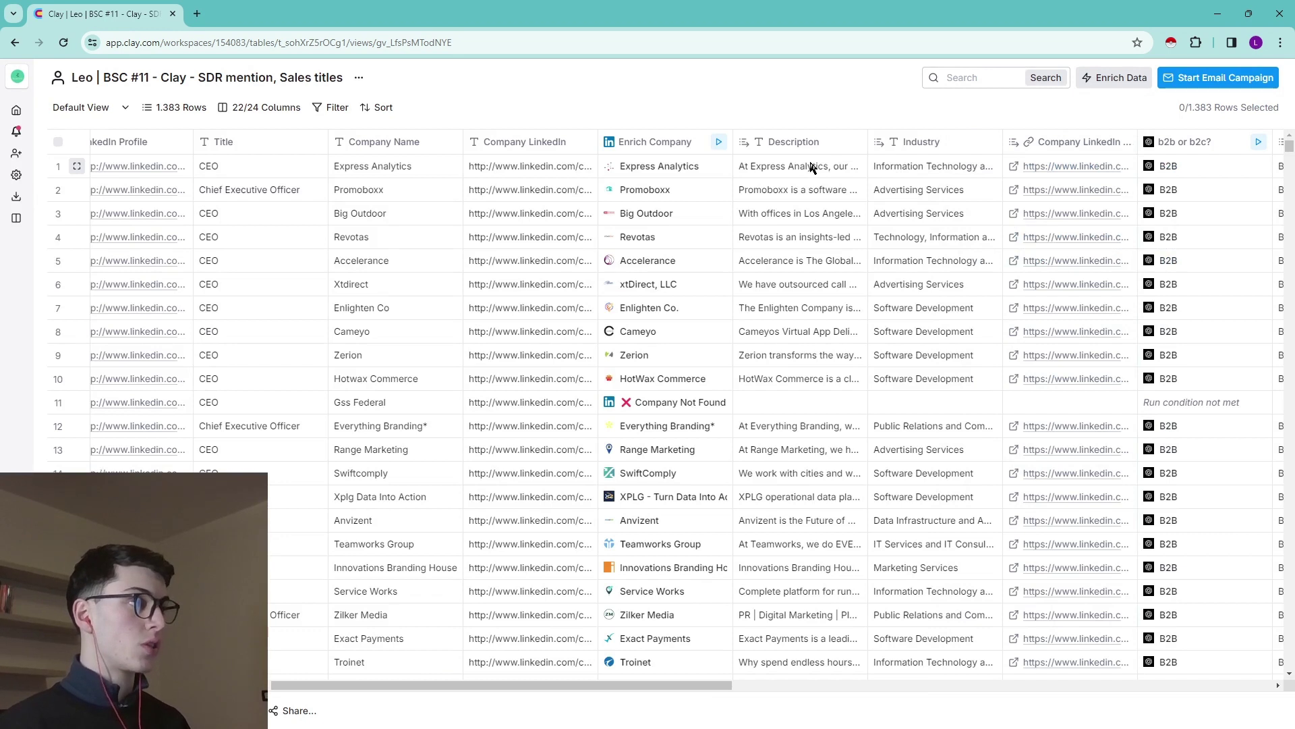
left_click(811, 166)
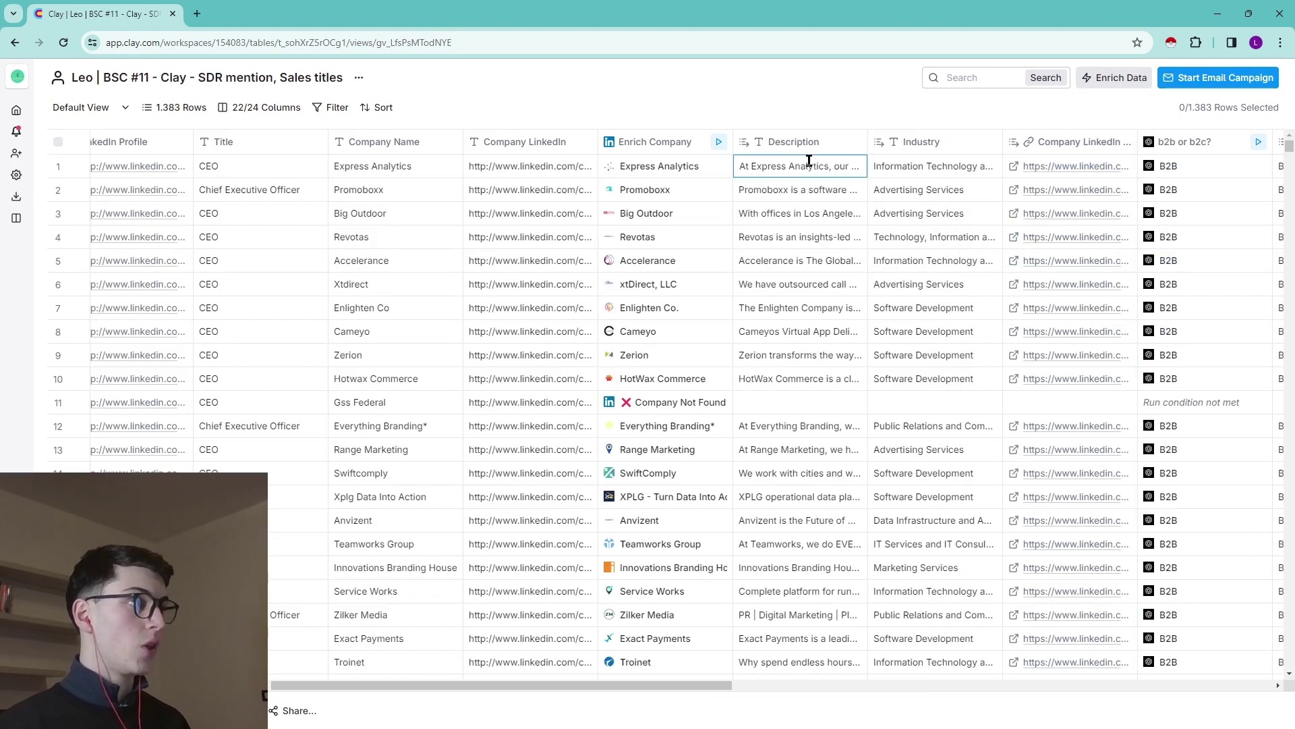
double_click(933, 169)
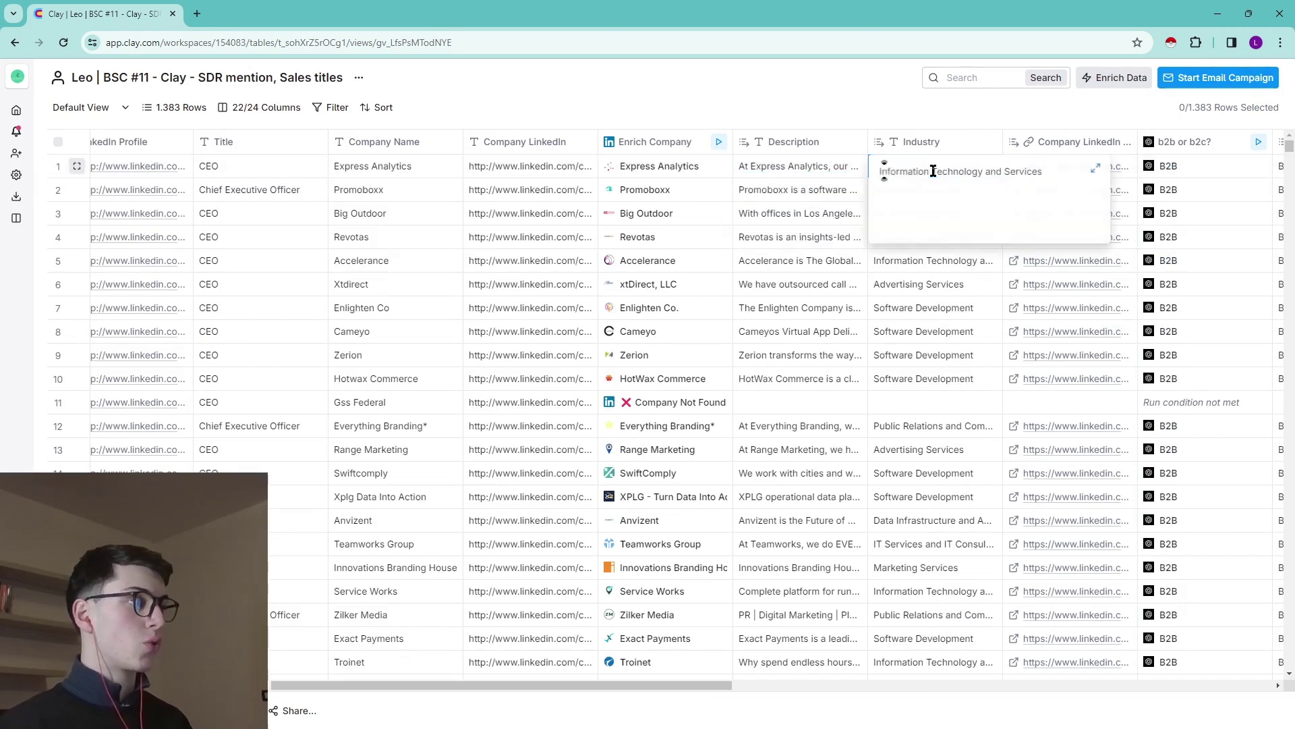
left_click(846, 105)
scroll(726, 225, "right", 3)
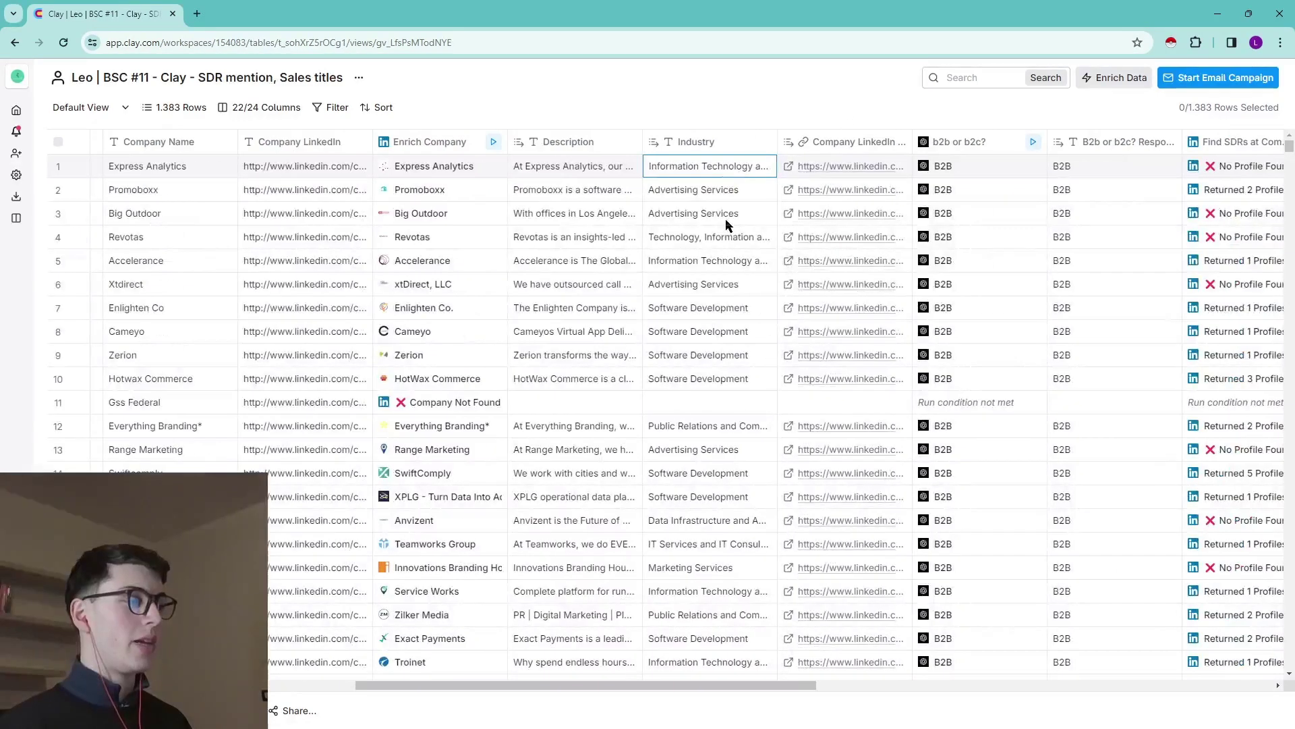
scroll(726, 217, "right", 3)
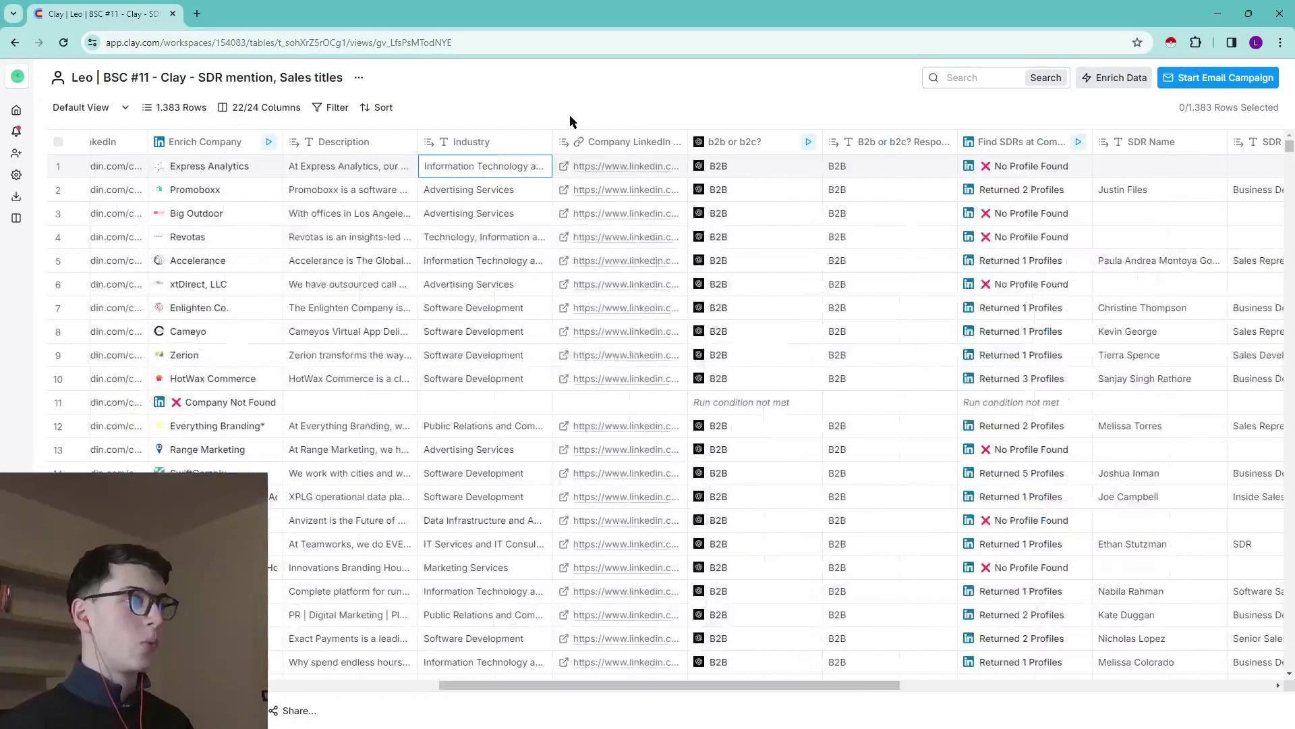
left_click(613, 147)
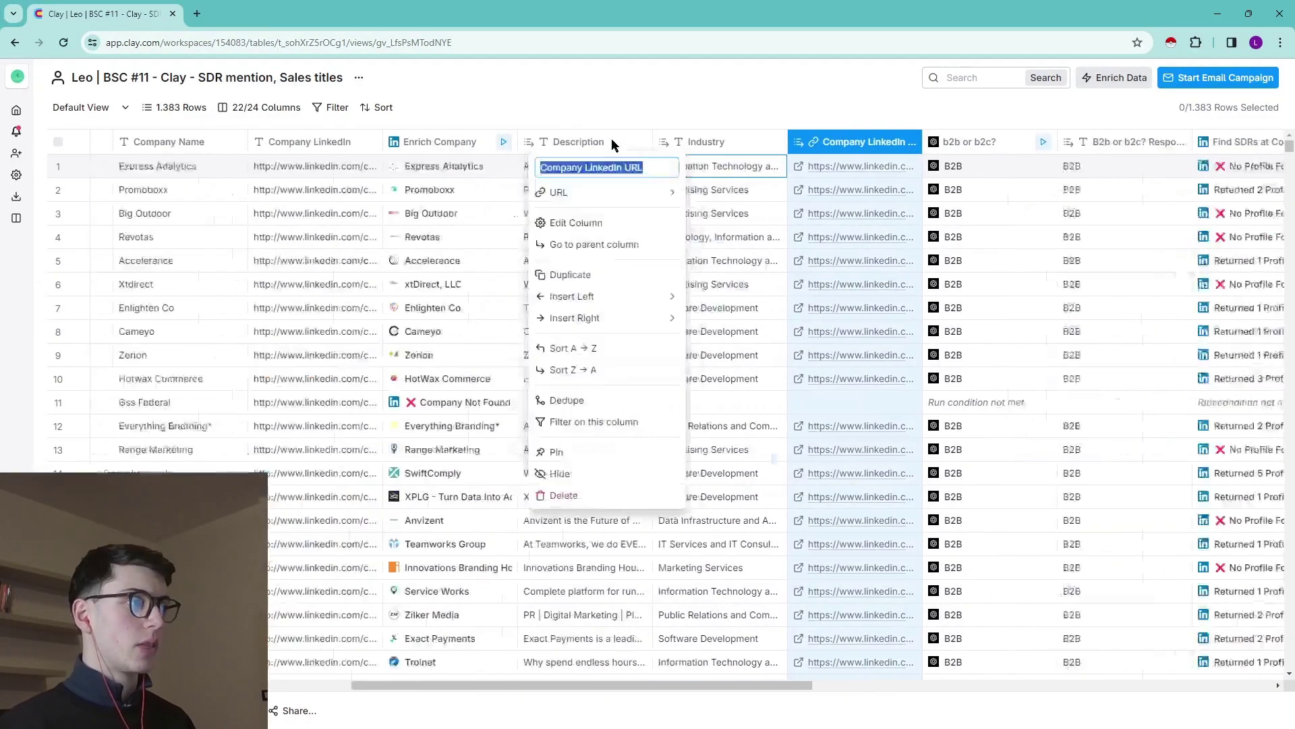
left_click(863, 107)
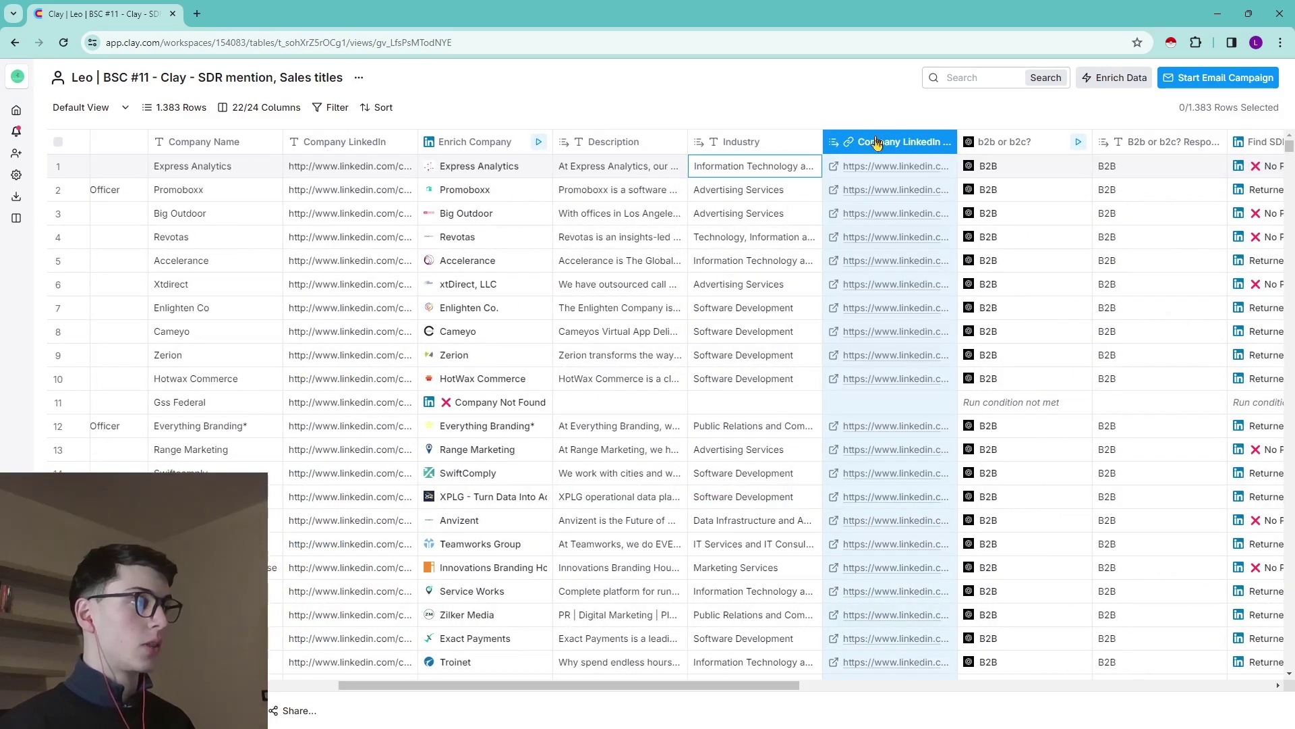
scroll(593, 110, "right", 6)
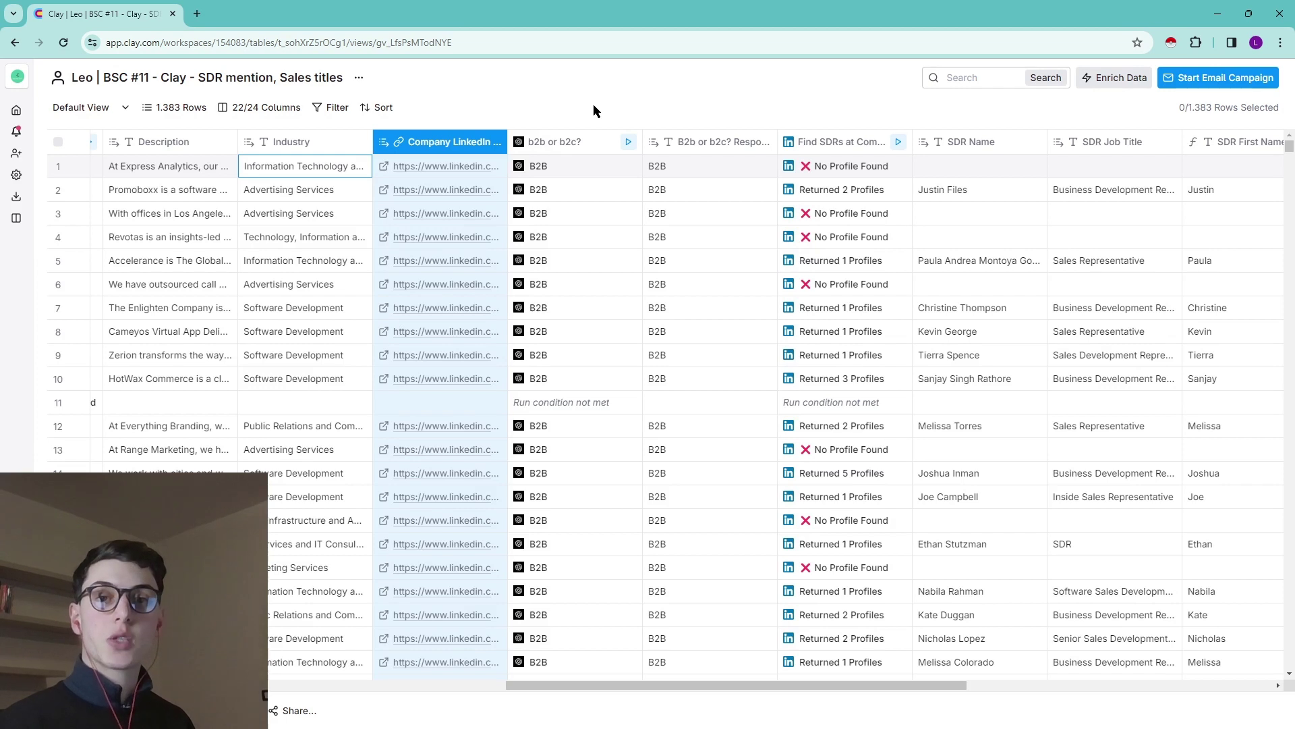
mouse_move(563, 166)
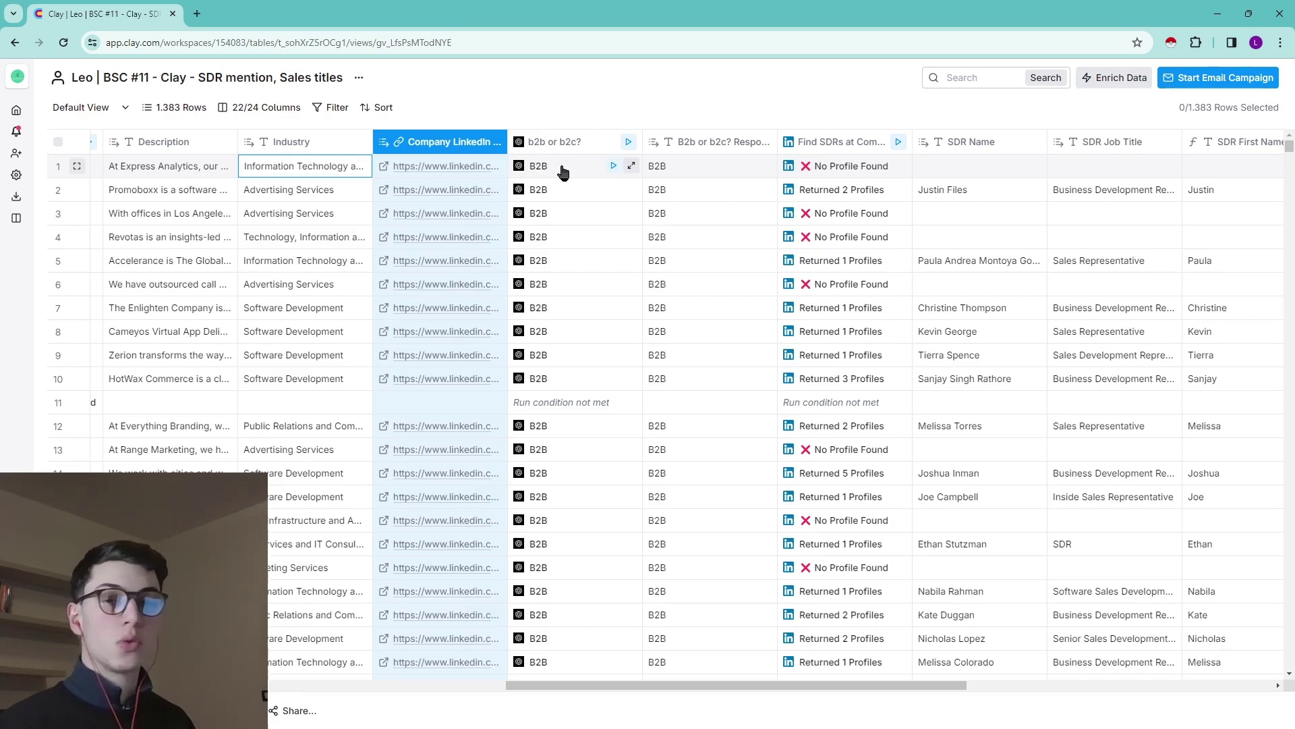
scroll(560, 202, "down", 10)
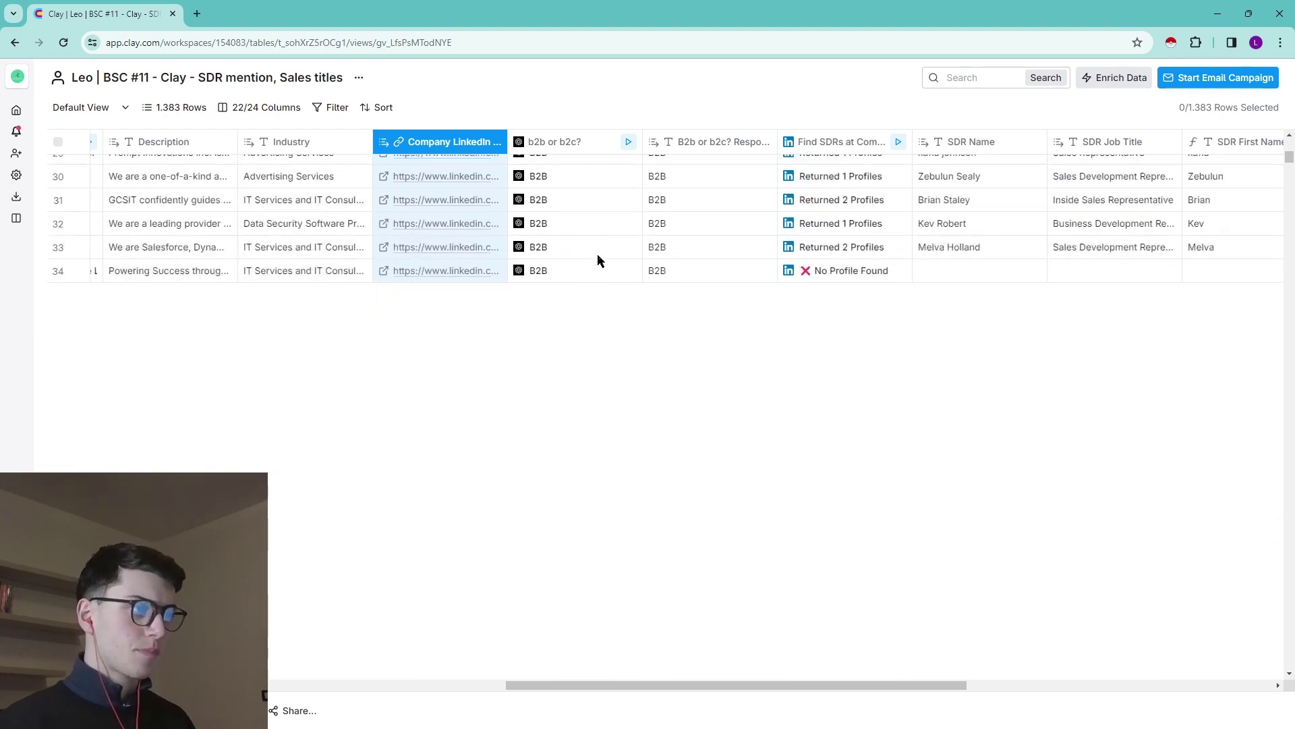
scroll(599, 283, "down", 2)
scroll(587, 256, "down", 10)
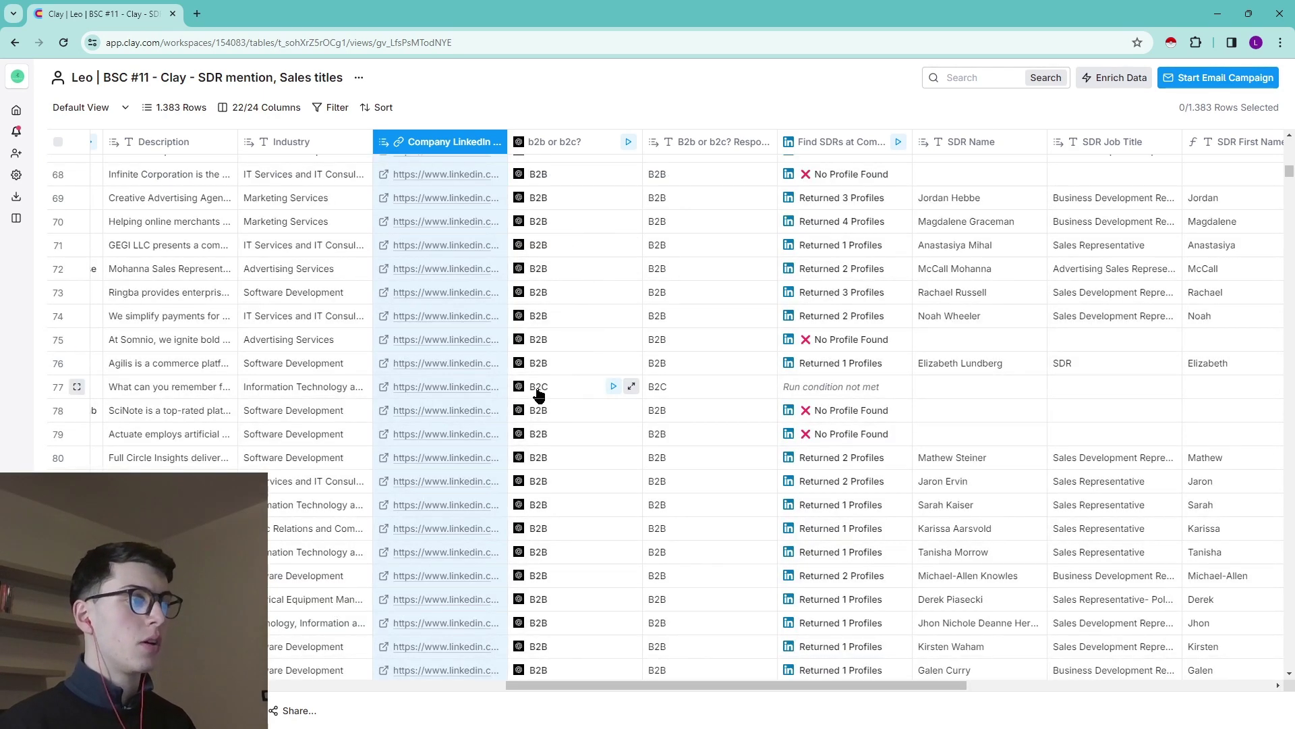
left_click(537, 391)
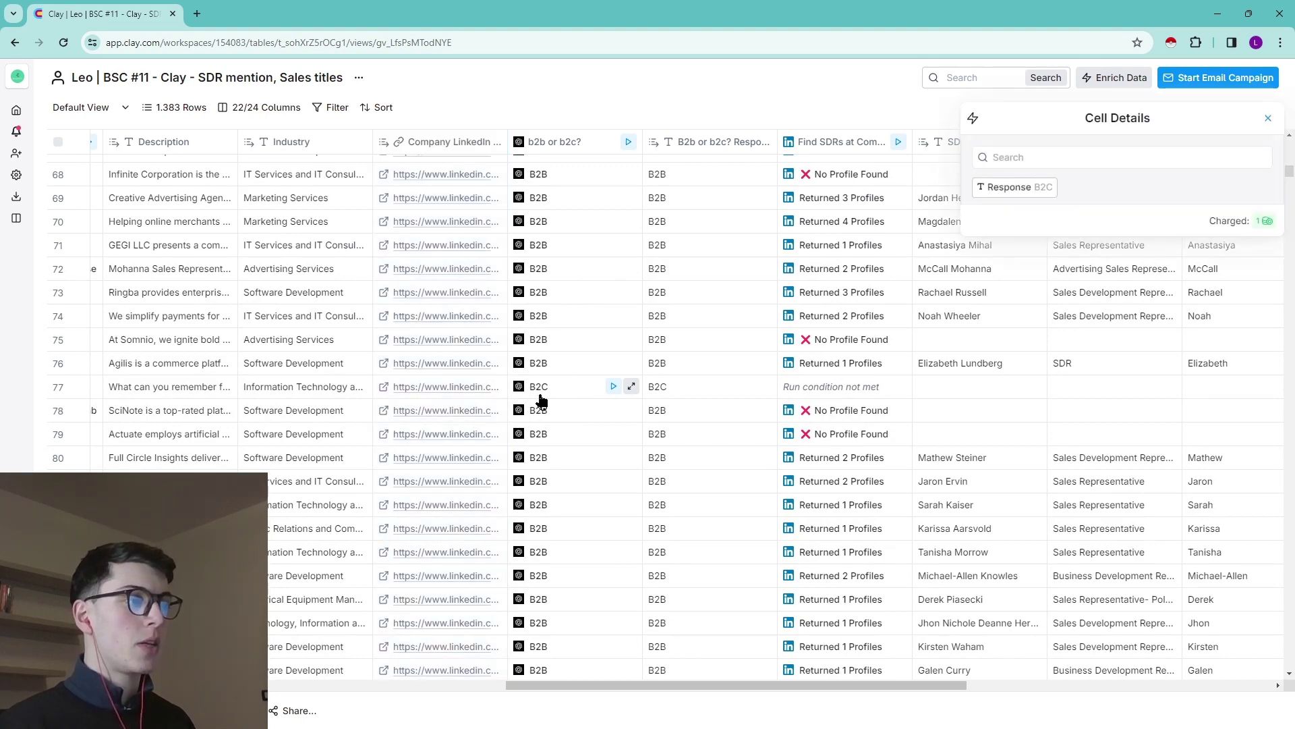
scroll(553, 405, "down", 3)
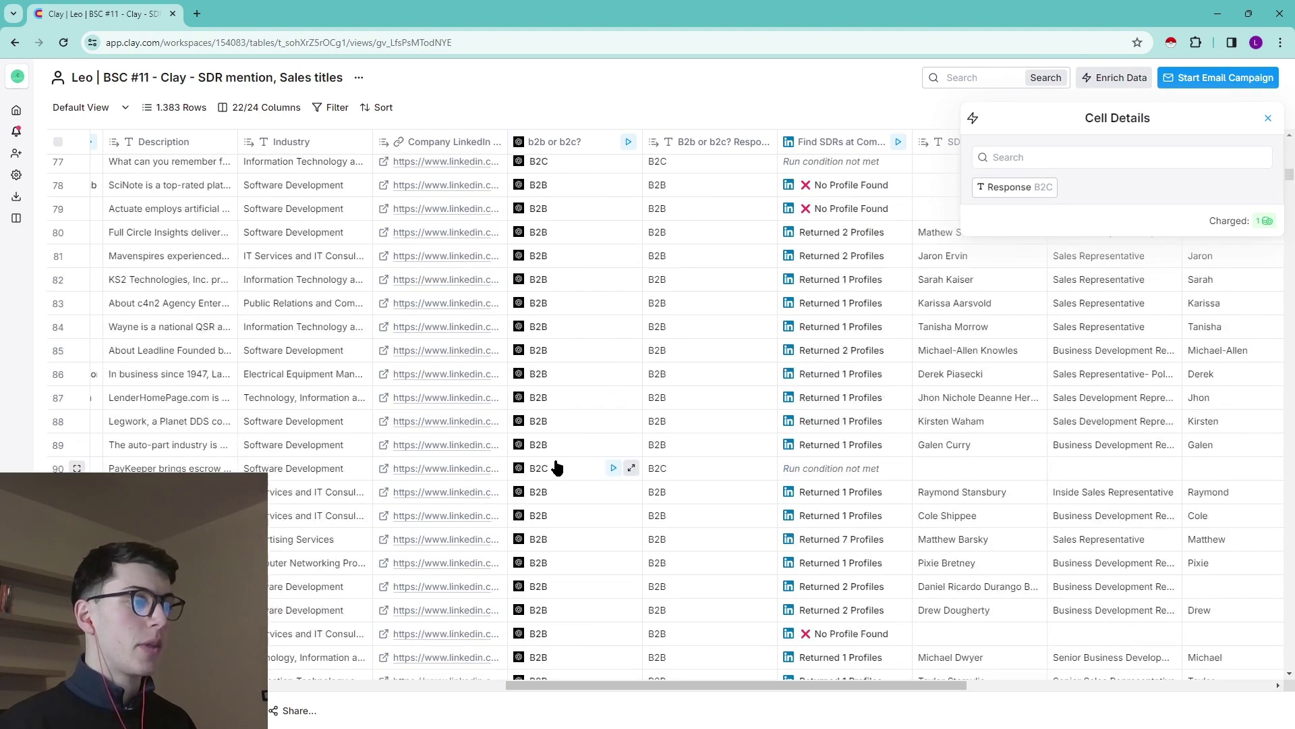
mouse_move(830, 467)
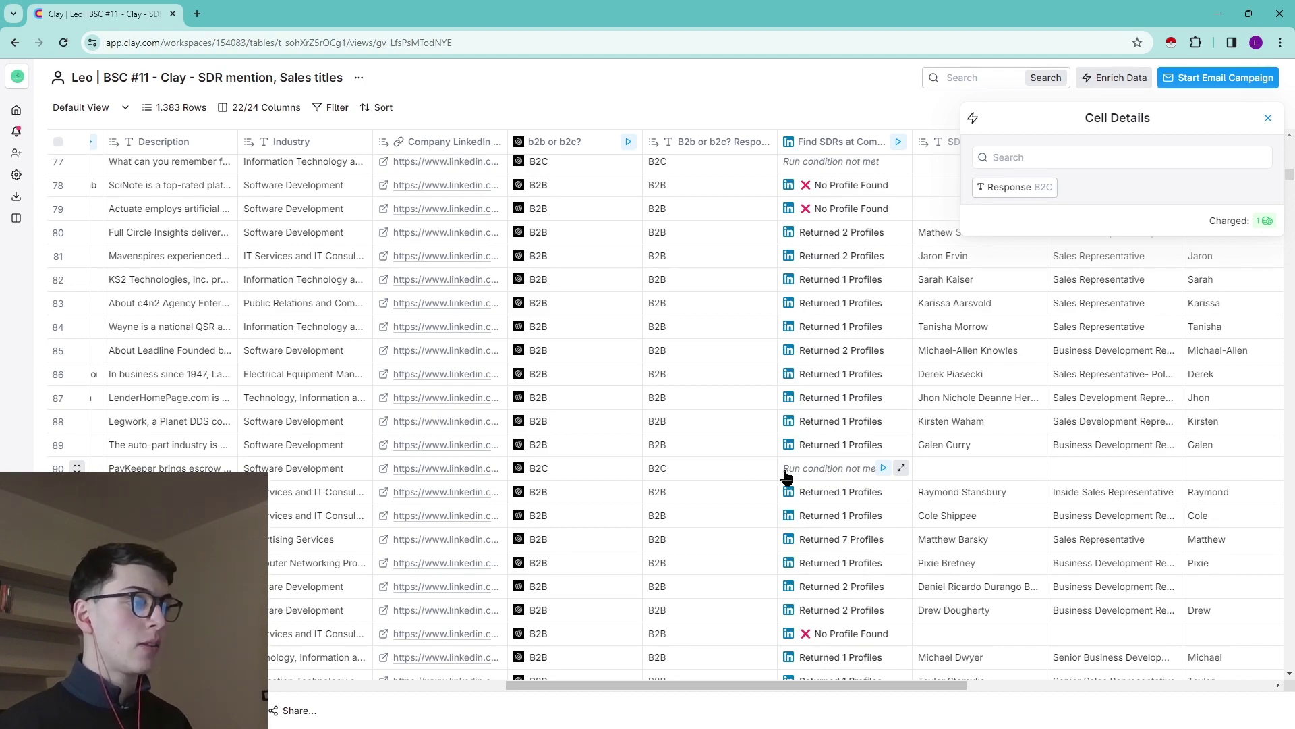
scroll(742, 466, "right", 5)
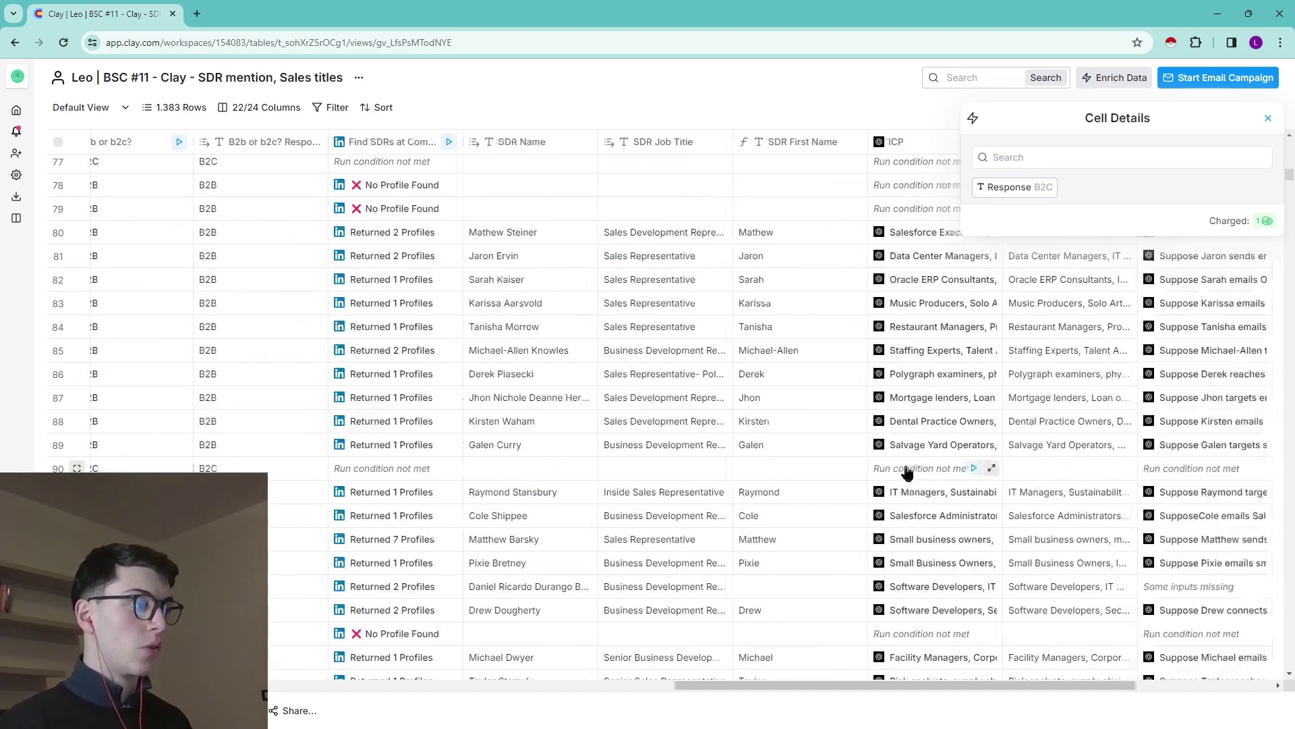
scroll(877, 471, "right", 5)
scroll(789, 475, "left", 6)
scroll(731, 478, "left", 3)
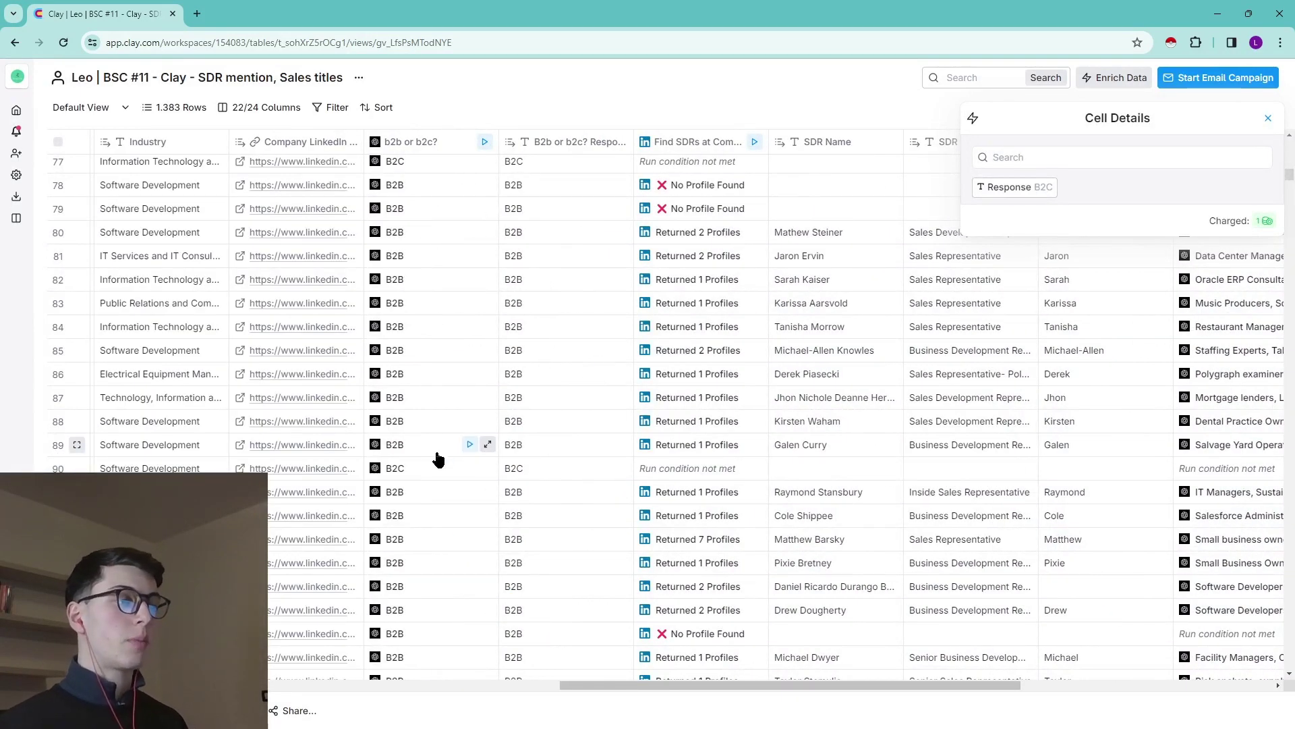
scroll(546, 485, "up", 20)
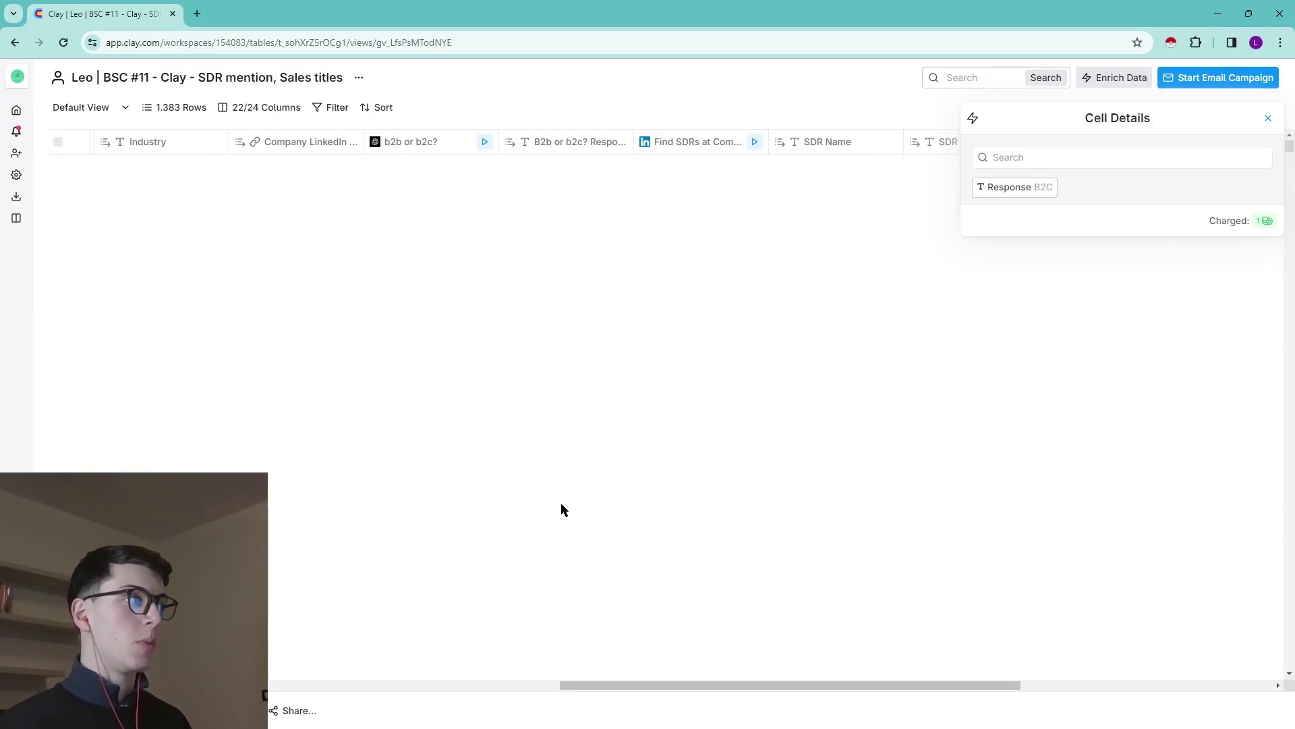
left_click(1269, 120)
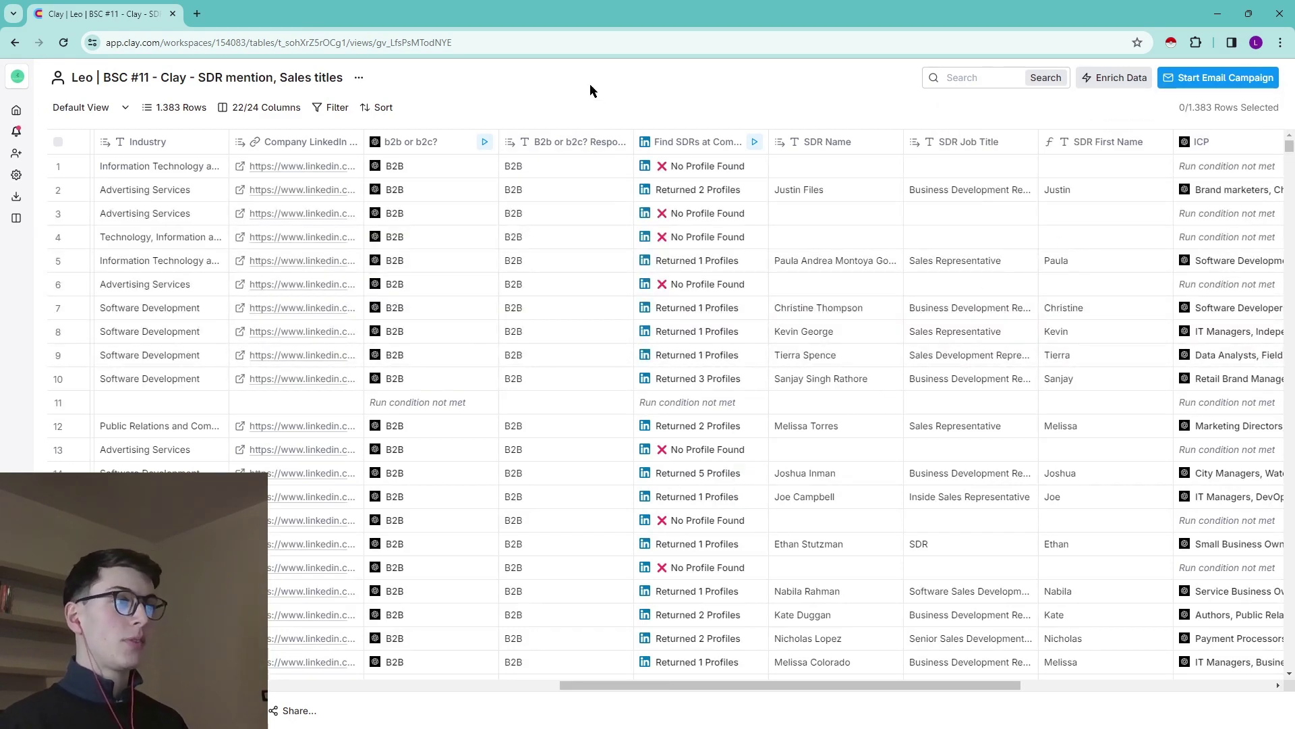
left_click(680, 141)
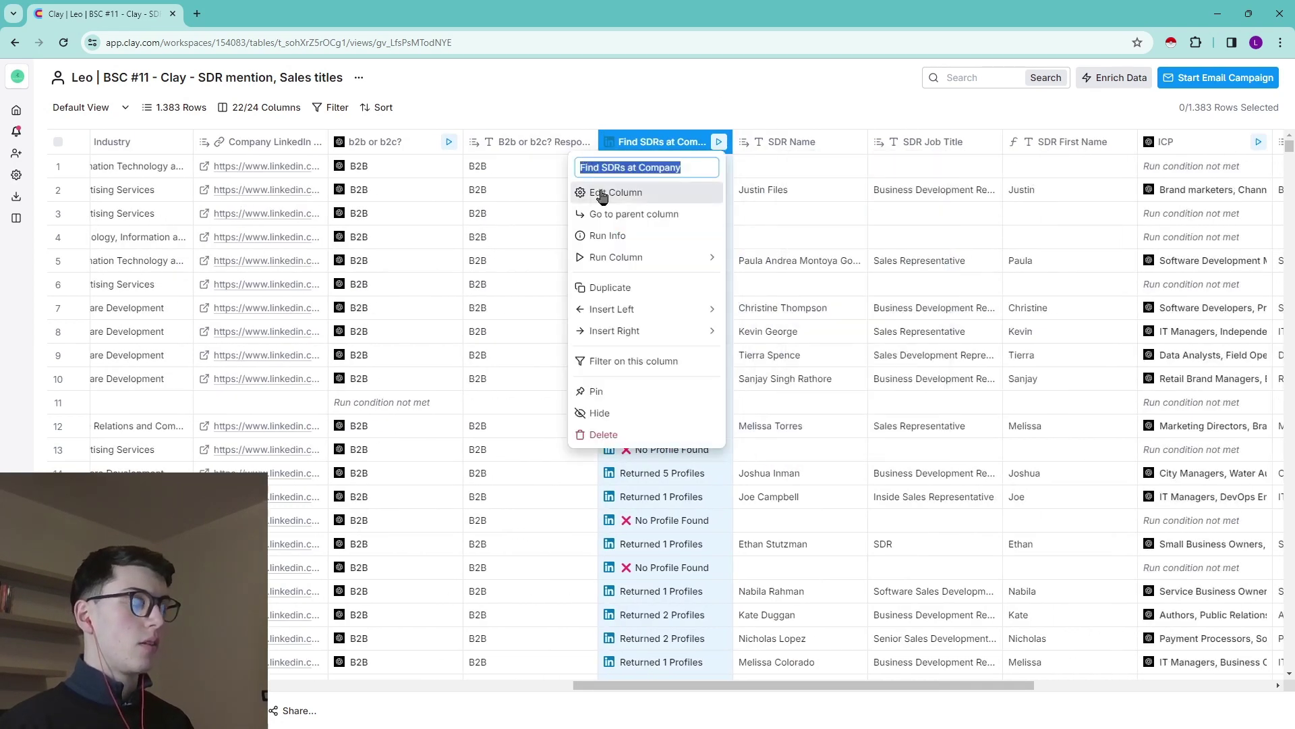
left_click(603, 193)
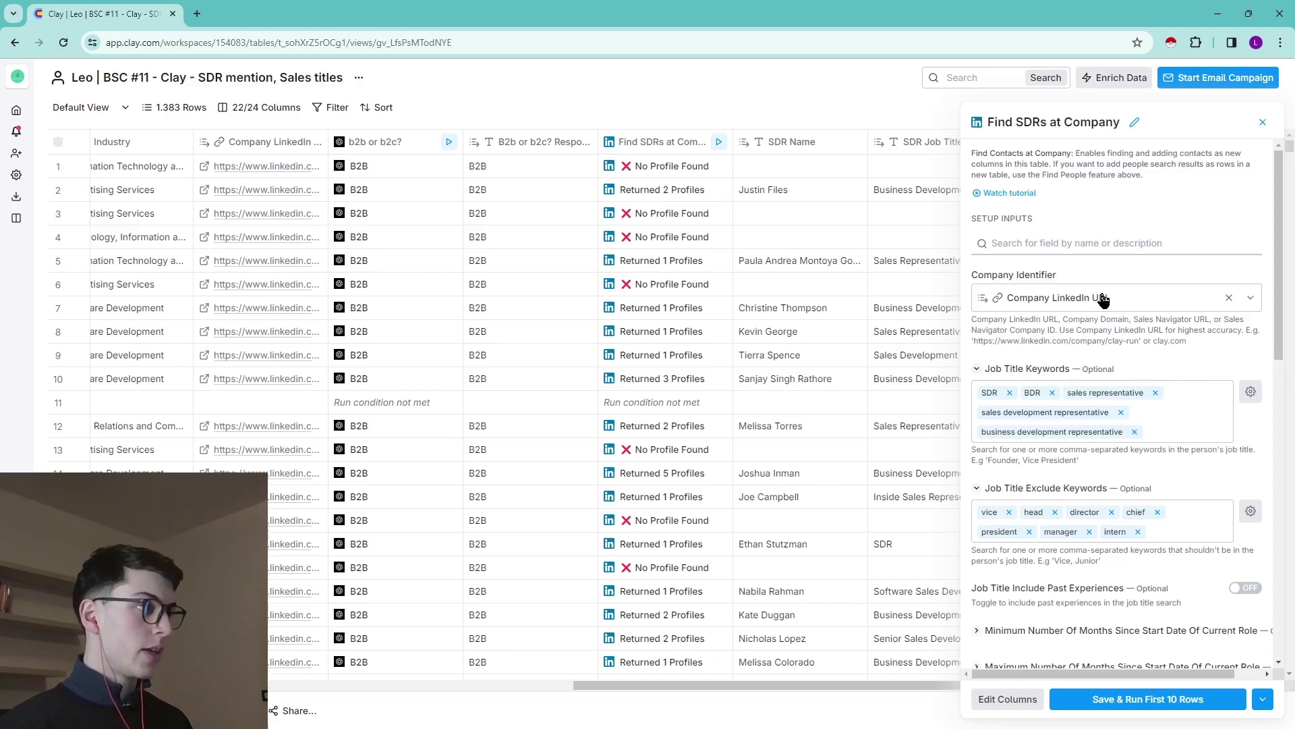
scroll(705, 250, "left", 5)
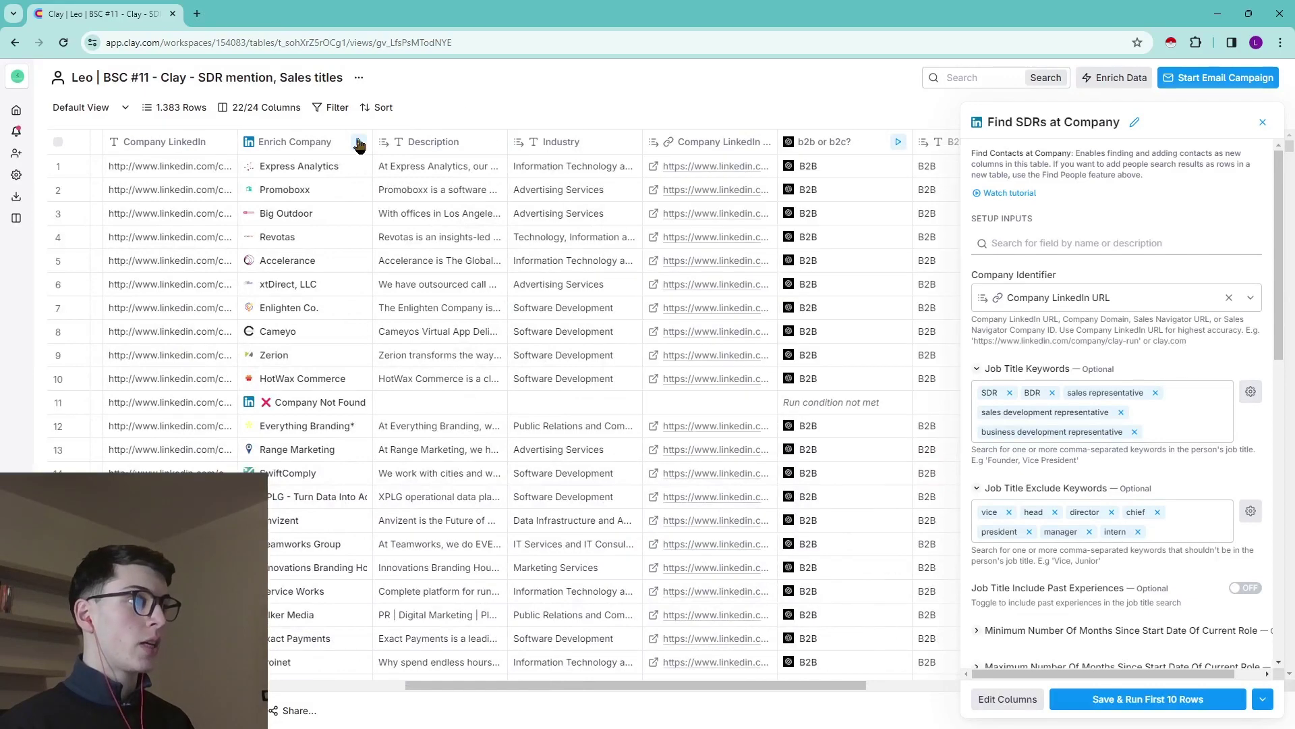
scroll(742, 202, "right", 3)
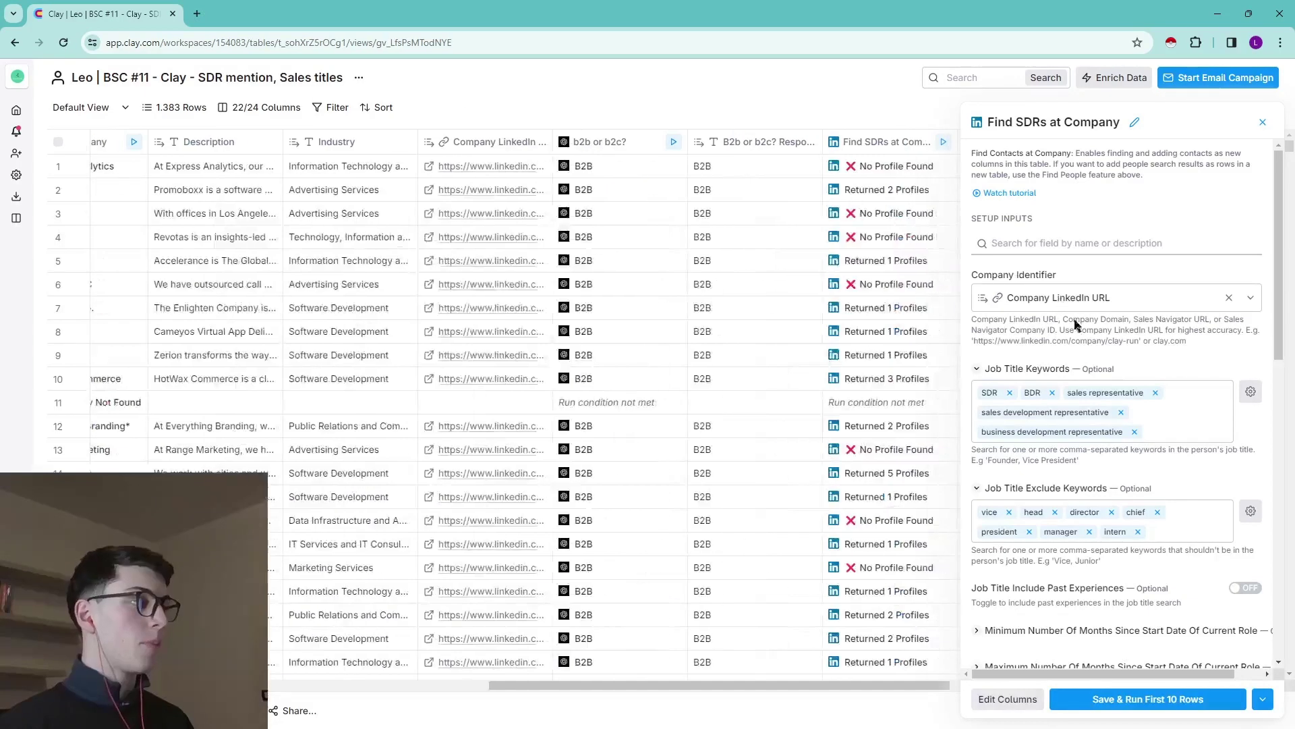
scroll(1061, 370, "down", 3)
scroll(1032, 266, "up", 3)
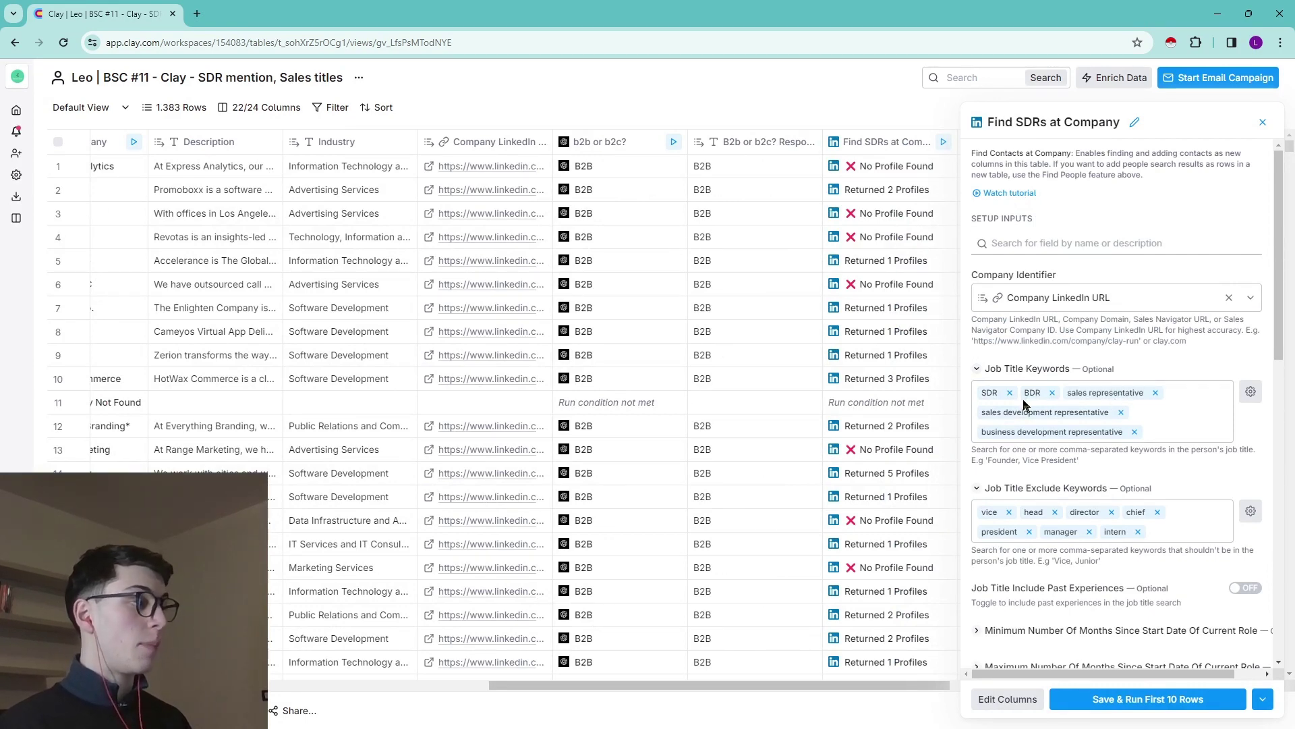
scroll(1023, 401, "down", 3)
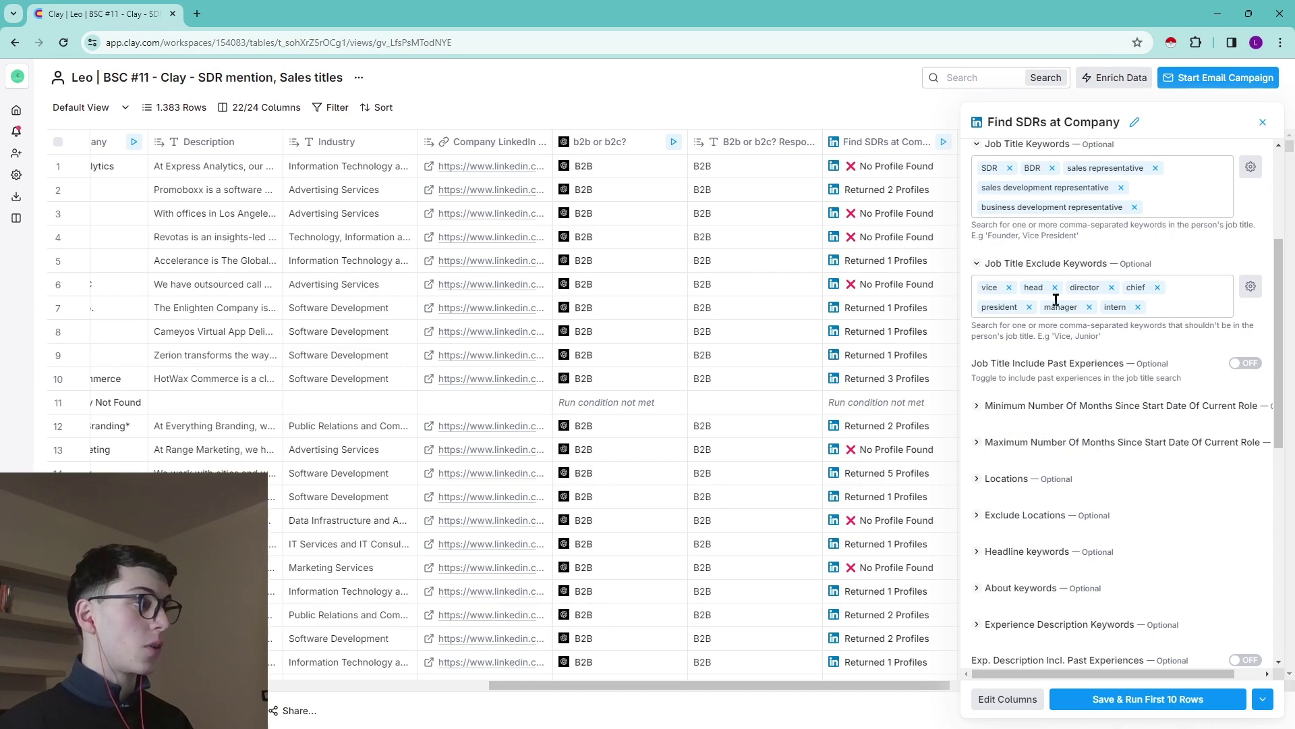
scroll(1117, 302, "down", 7)
scroll(1109, 326, "down", 1)
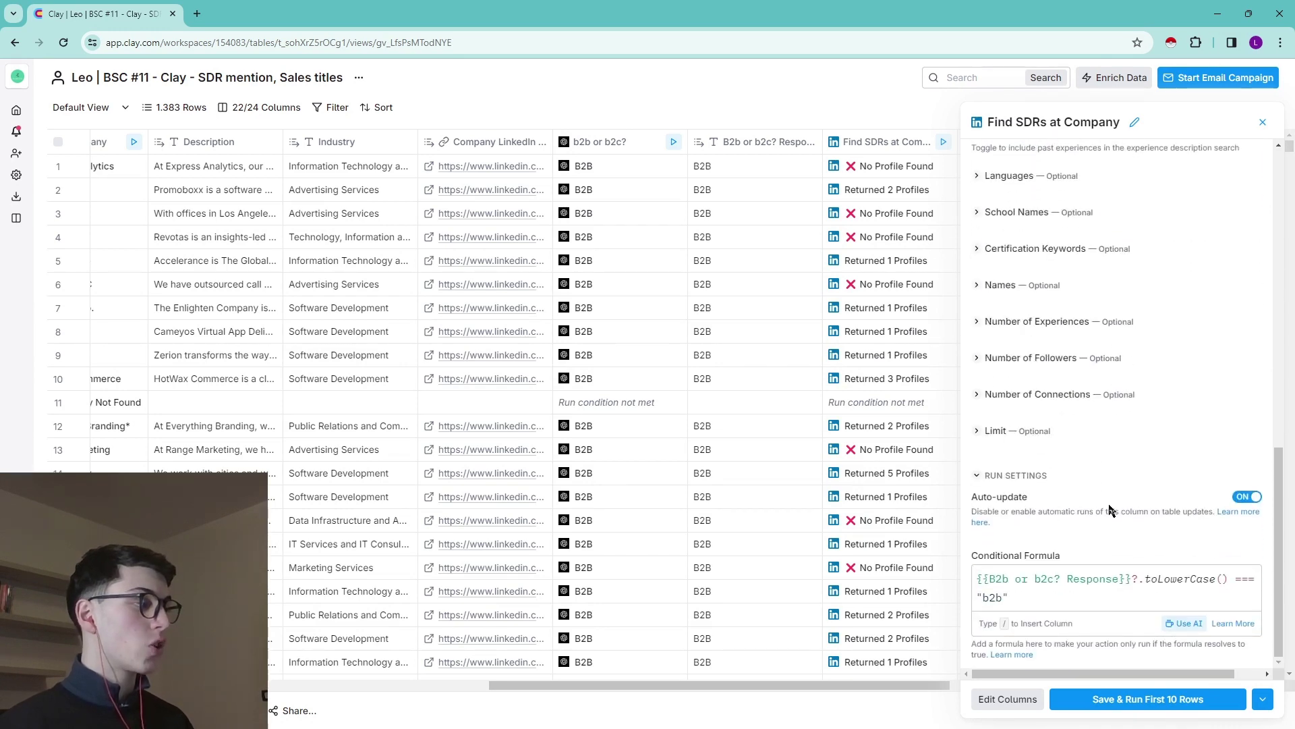
scroll(1111, 511, "up", 10)
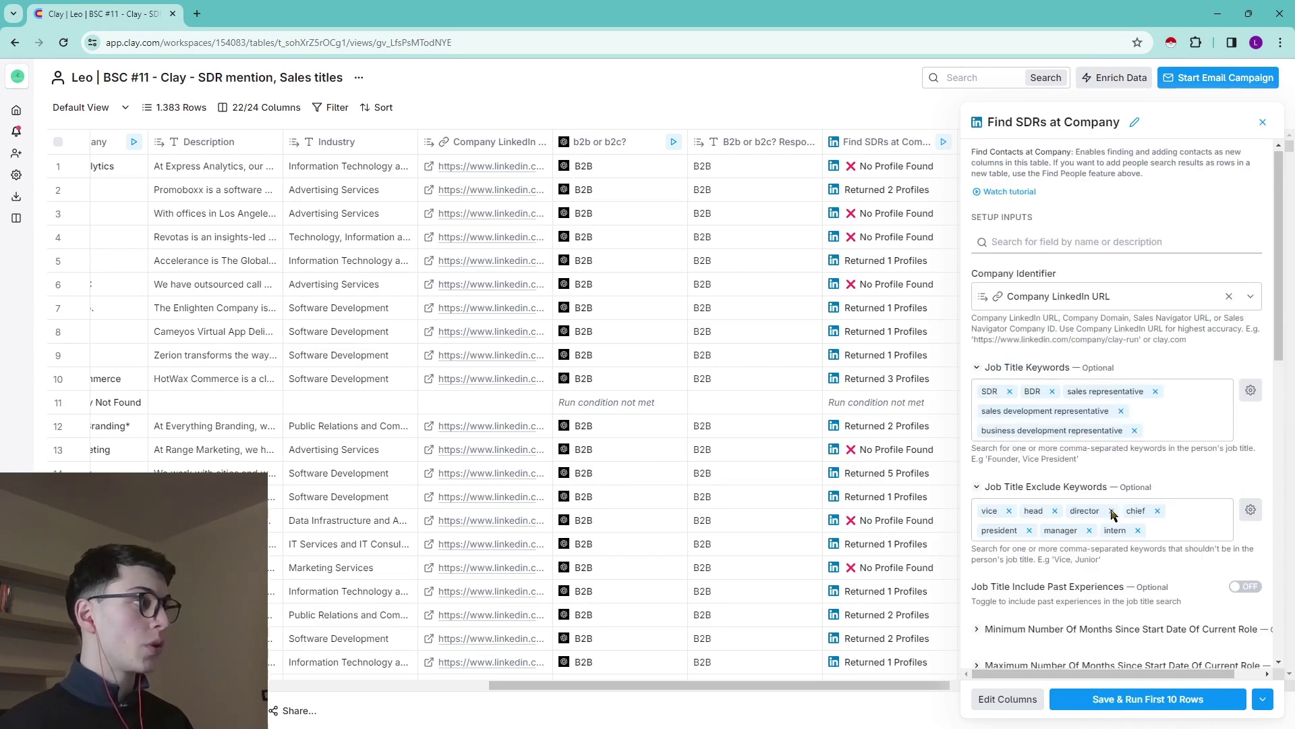
left_click(1263, 123)
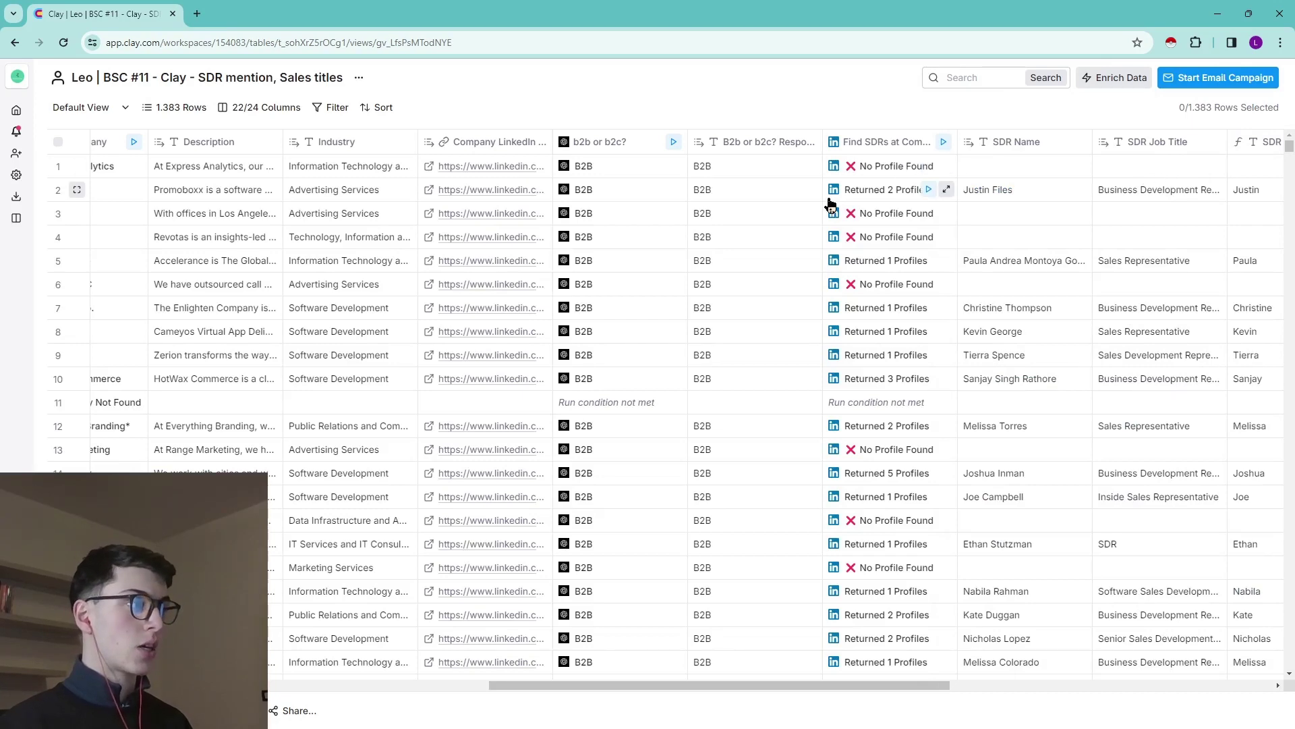
scroll(830, 202, "right", 3)
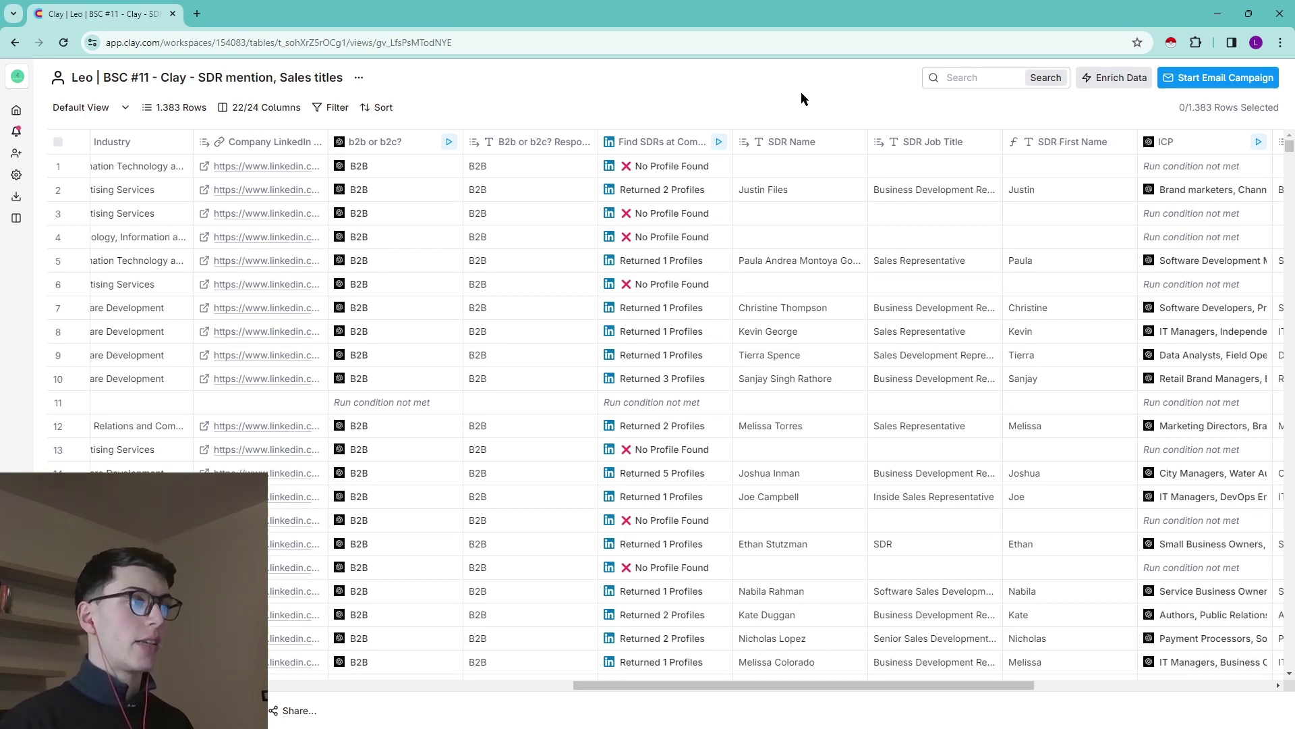
scroll(679, 205, "right", 3)
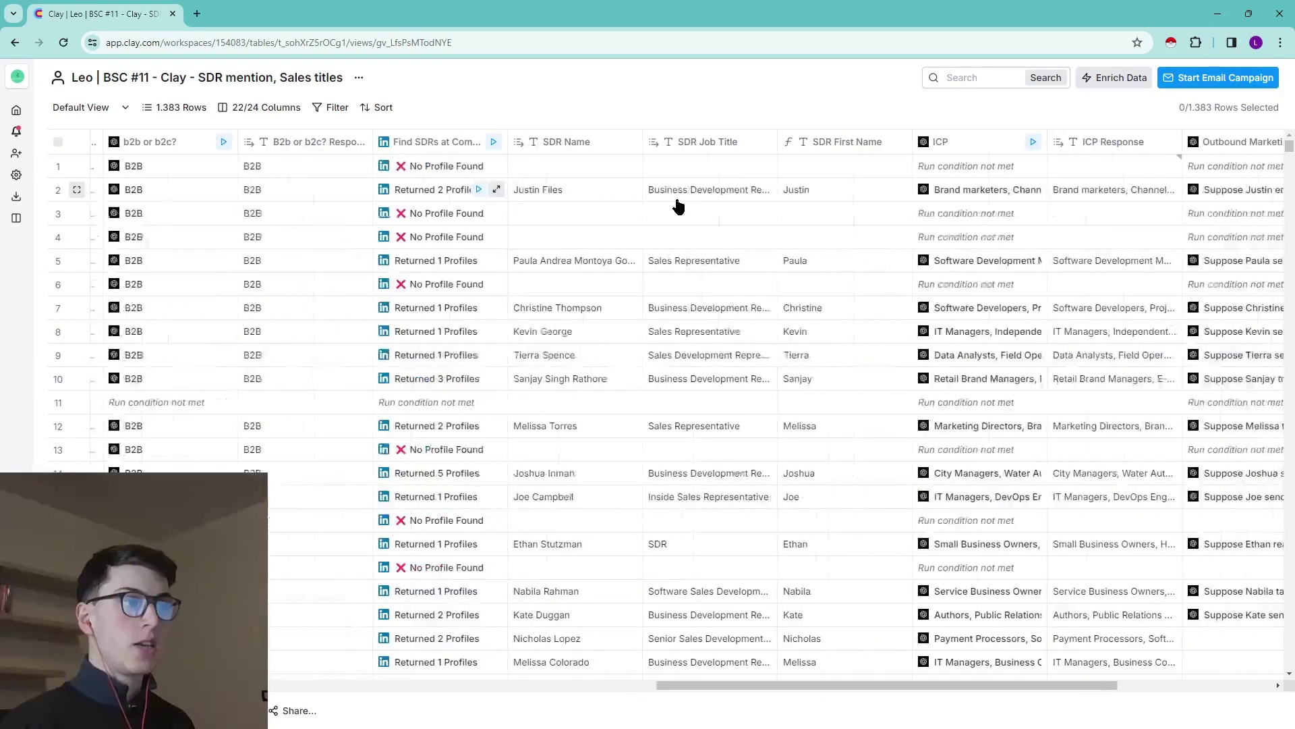
mouse_move(764, 188)
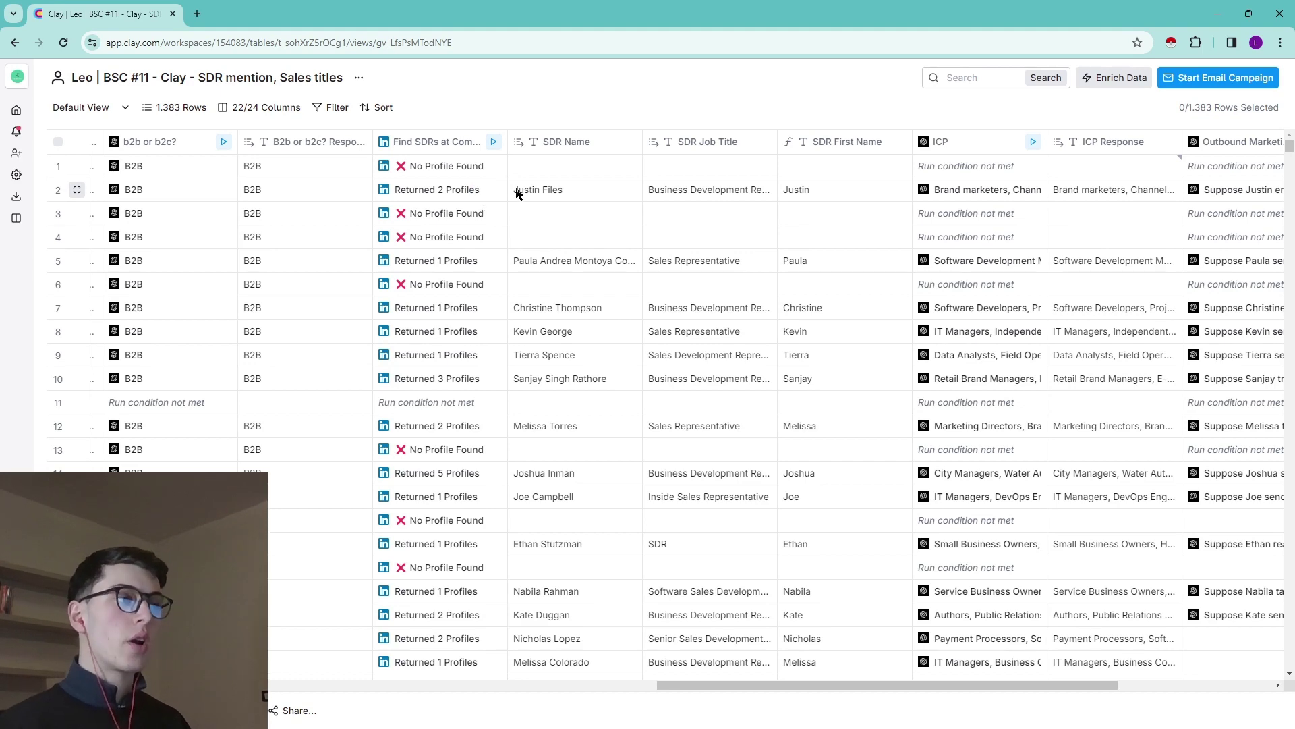
scroll(445, 193, "right", 3)
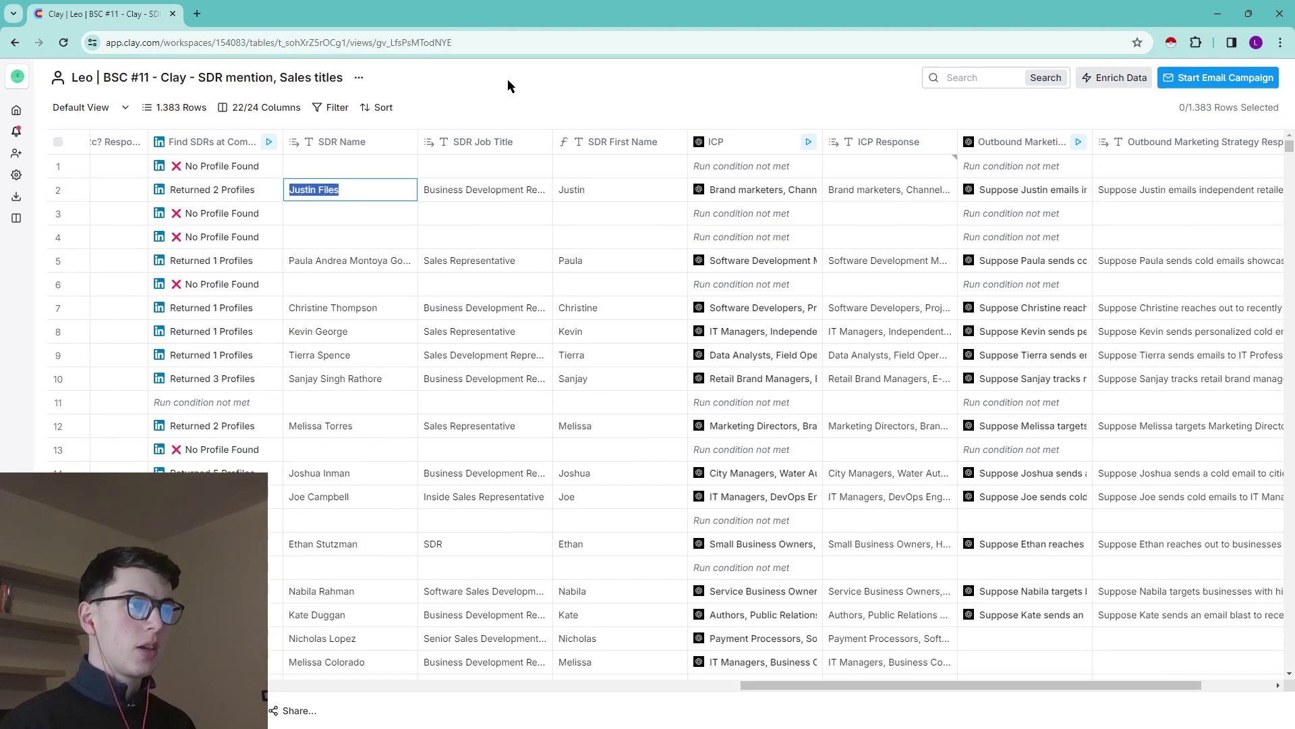
key("Escape")
scroll(227, 290, "down", 15)
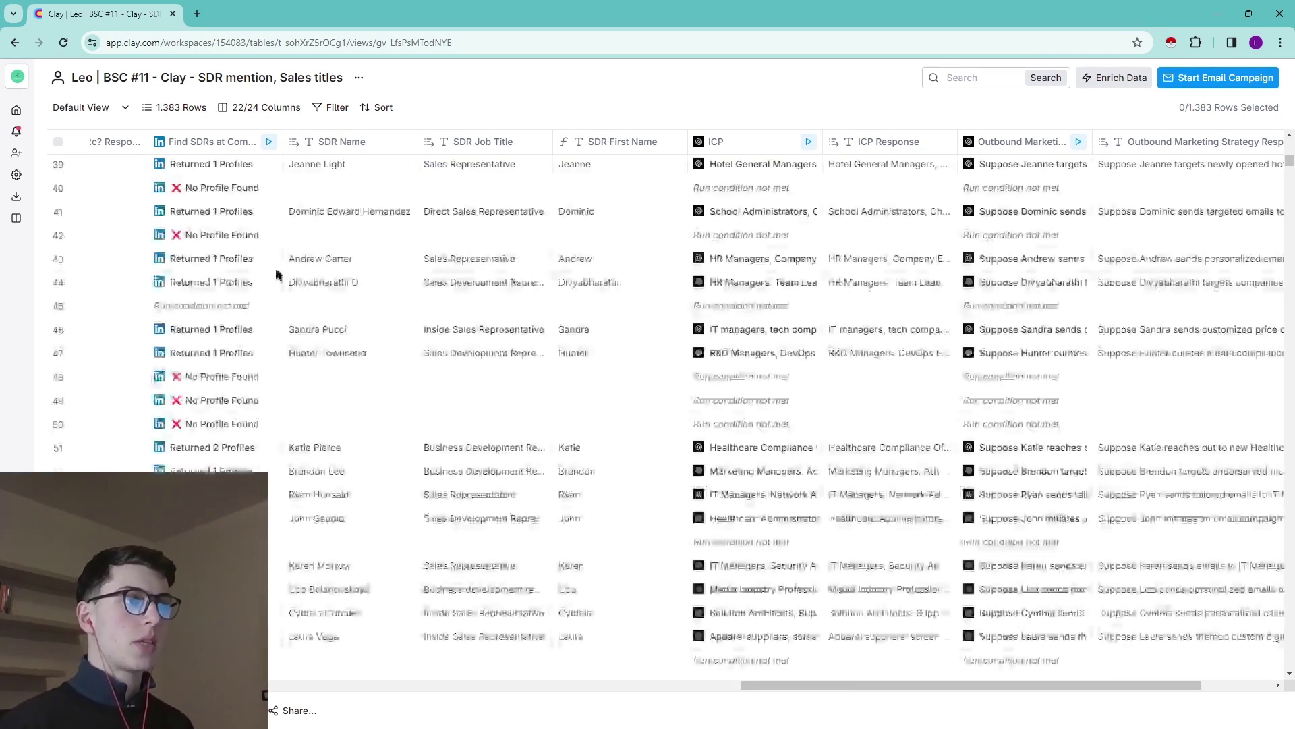
scroll(230, 433, "down", 3)
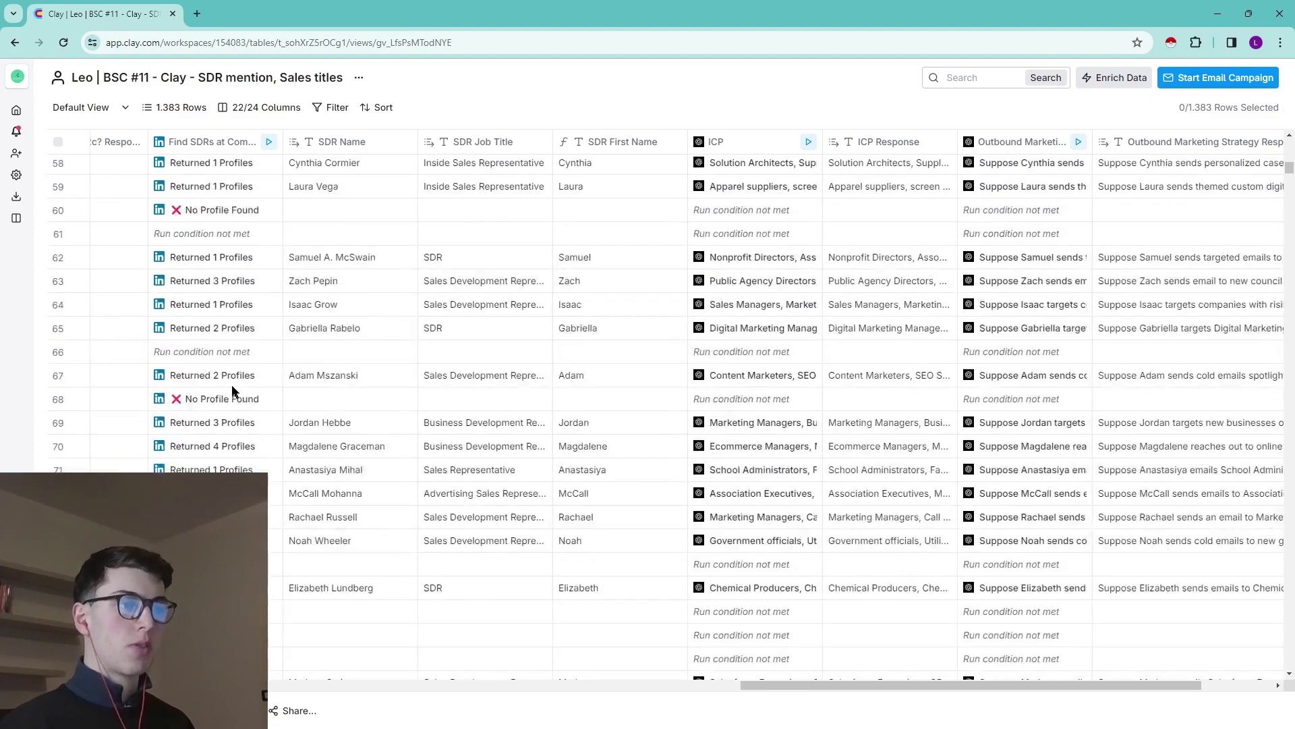
scroll(235, 337, "down", 7)
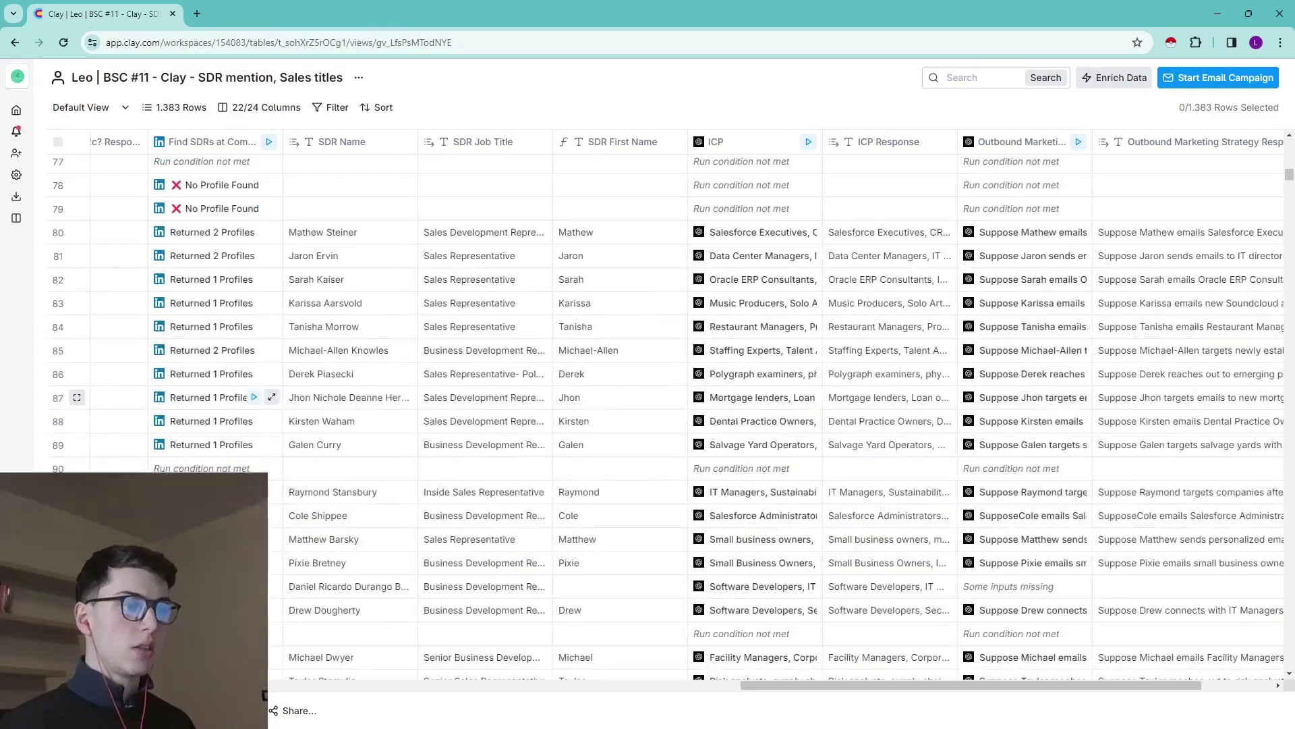
scroll(232, 340, "down", 6)
scroll(248, 356, "up", 3)
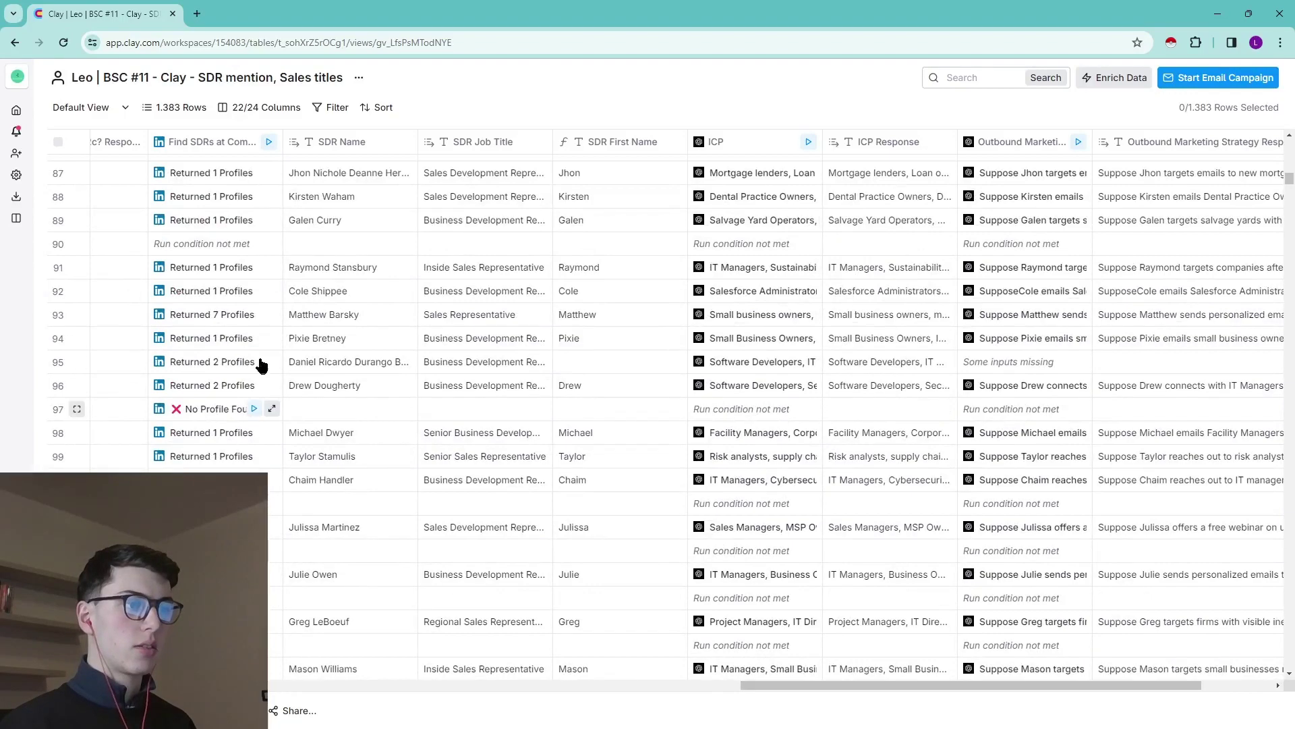
scroll(249, 337, "down", 5)
scroll(236, 358, "down", 1)
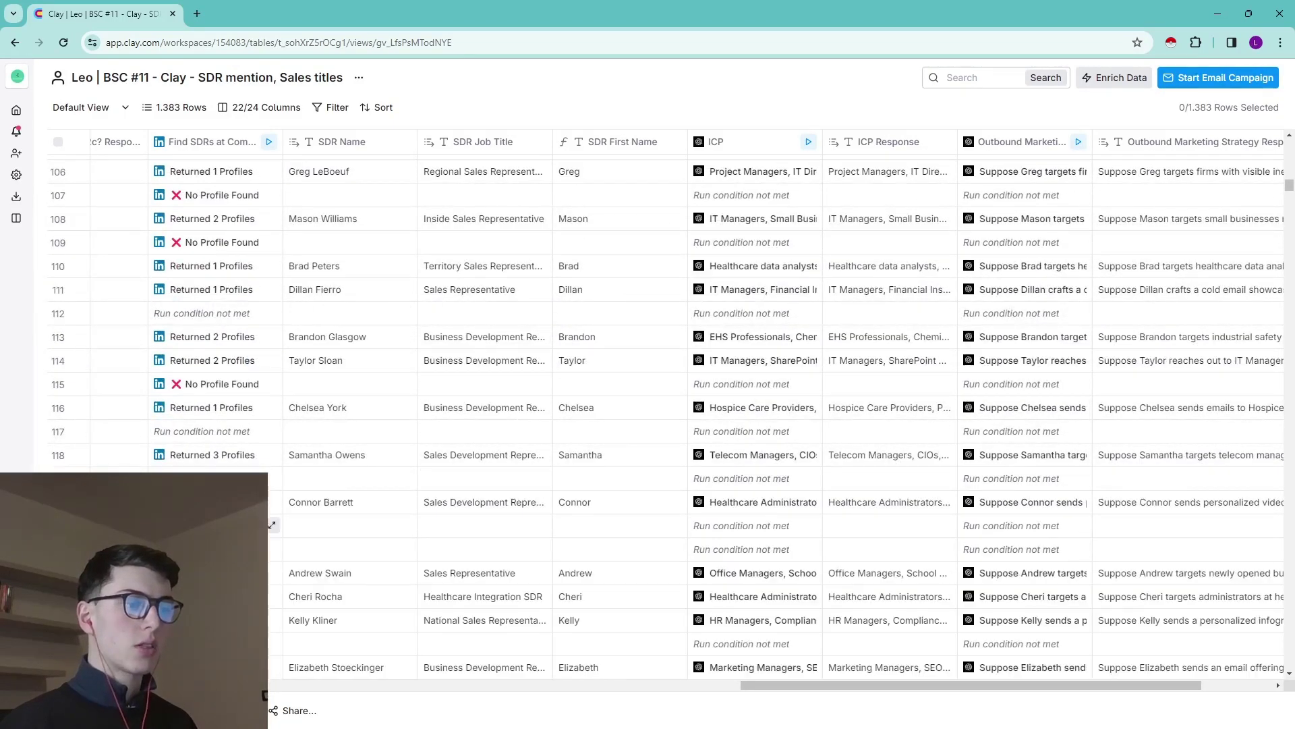
scroll(270, 527, "up", 10)
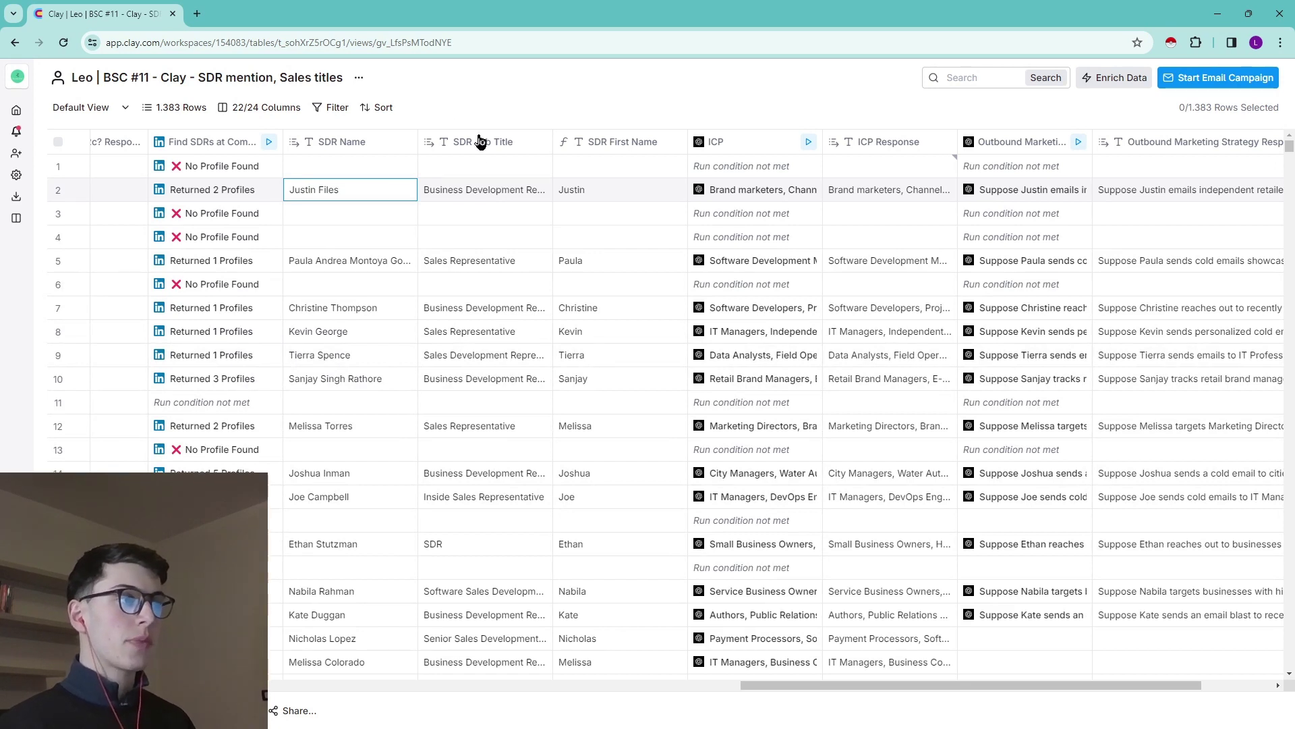
left_click(476, 196)
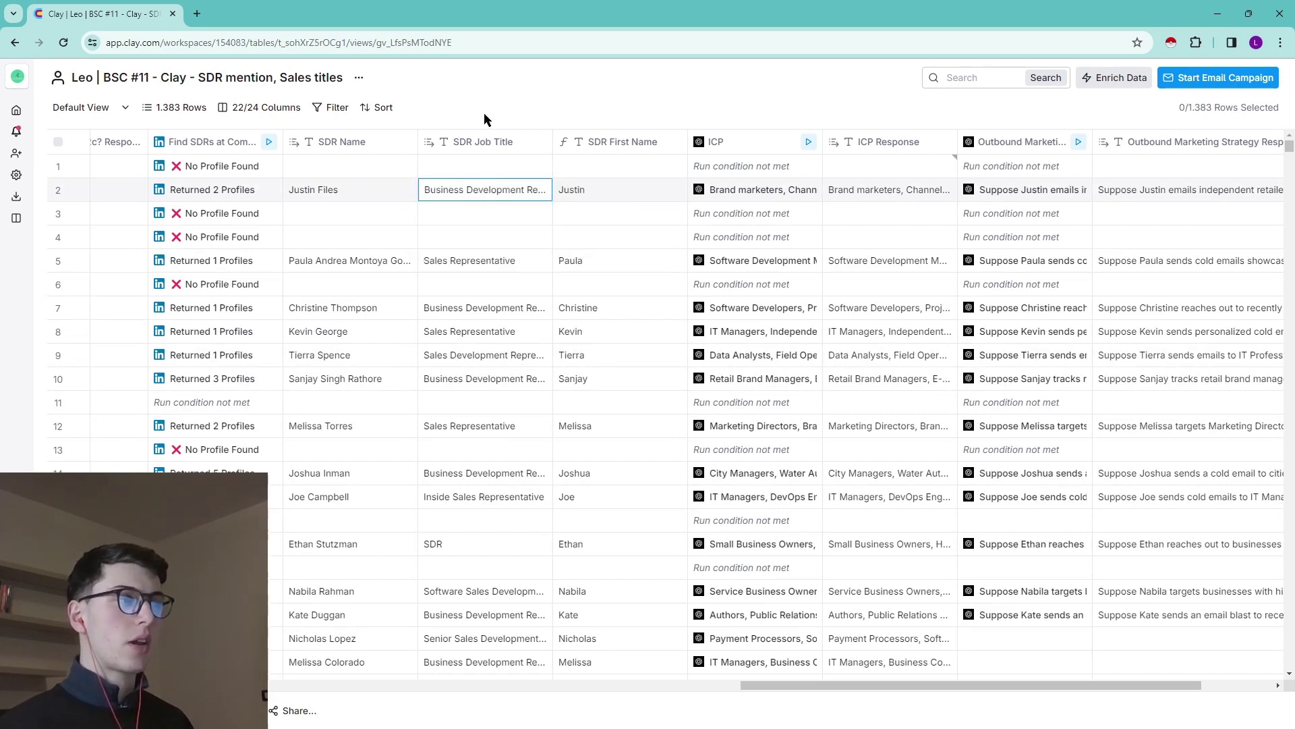
scroll(497, 208, "right", 3)
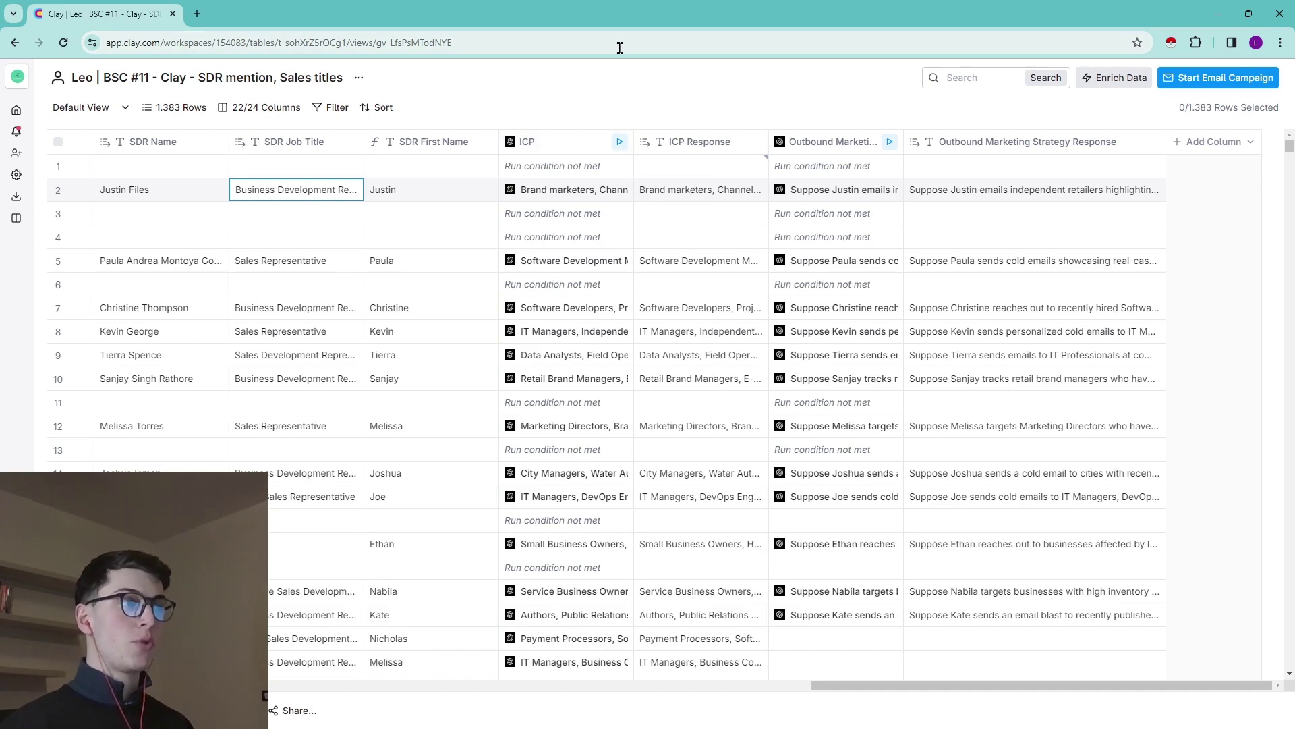
left_click(548, 141)
- Read the ICP prompt asking for three plural customer job titles, then close it unchanged
left_click(850, 192)
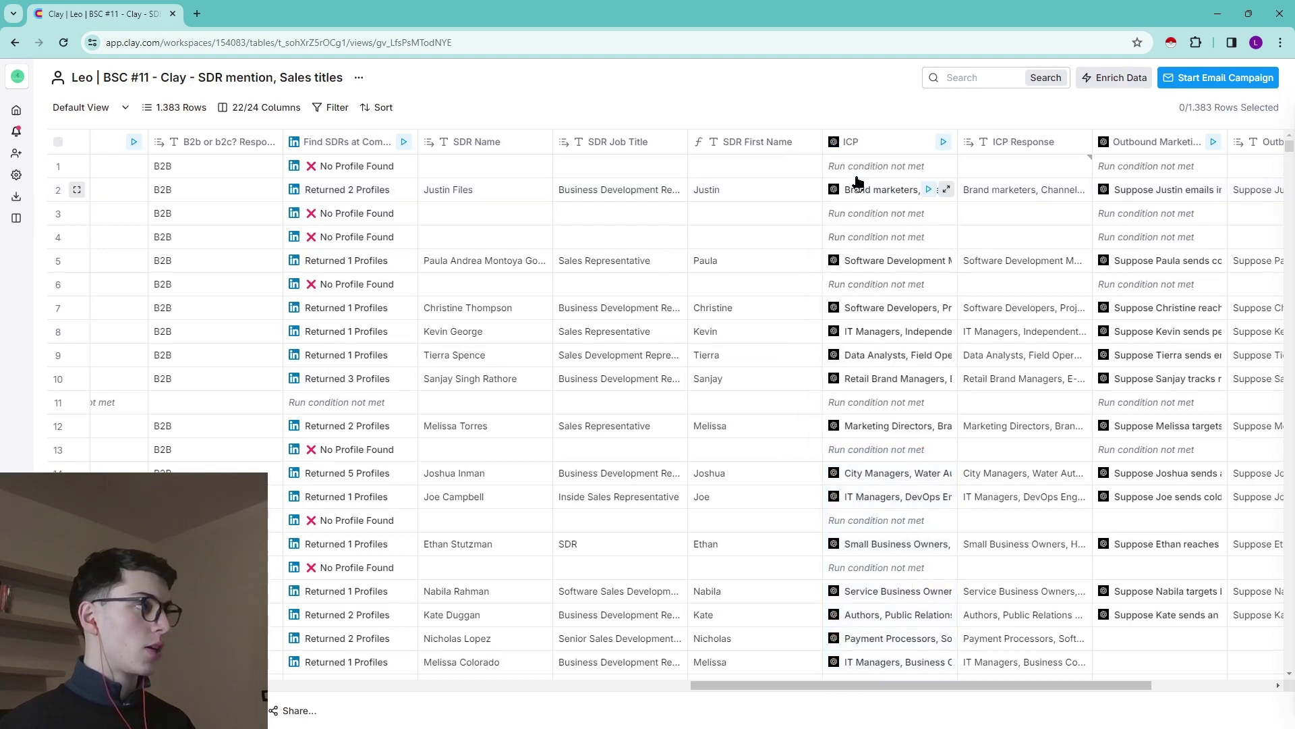
scroll(1180, 284, "down", 3)
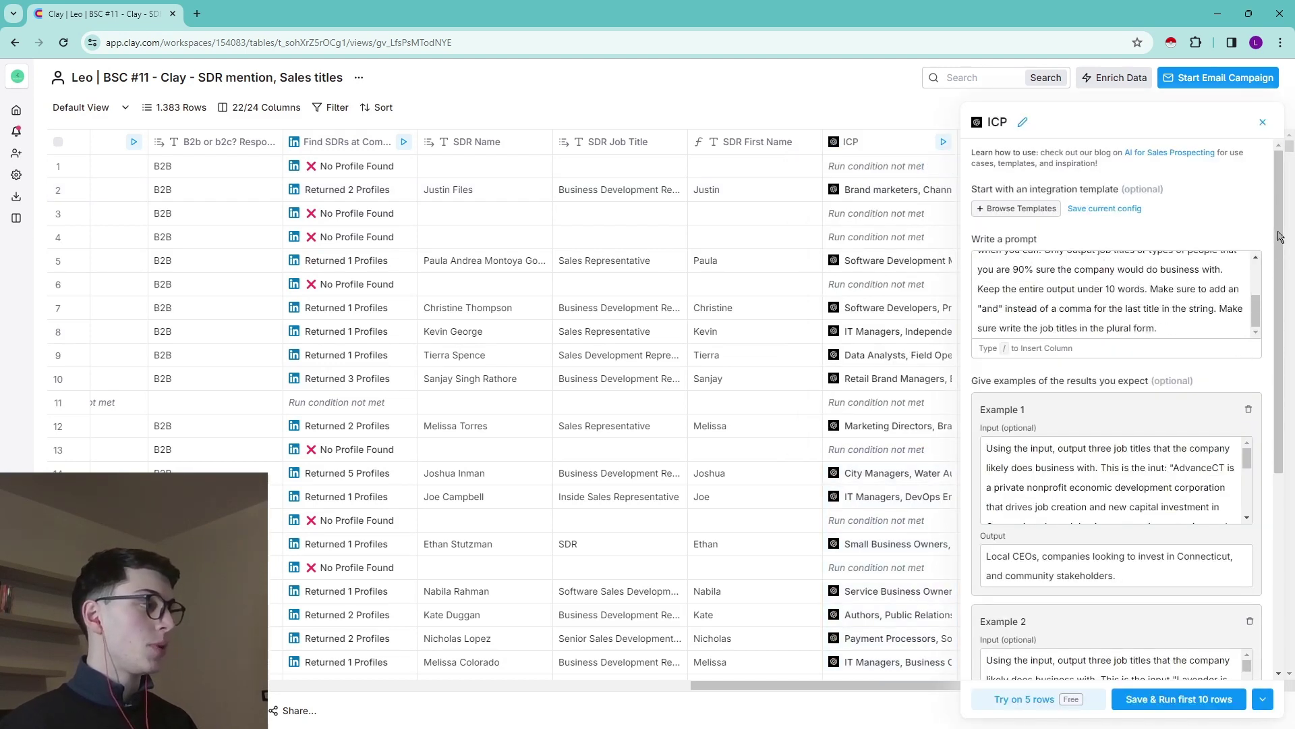
scroll(1274, 262, "down", 2)
scroll(1282, 284, "down", 3)
scroll(1291, 311, "up", 5)
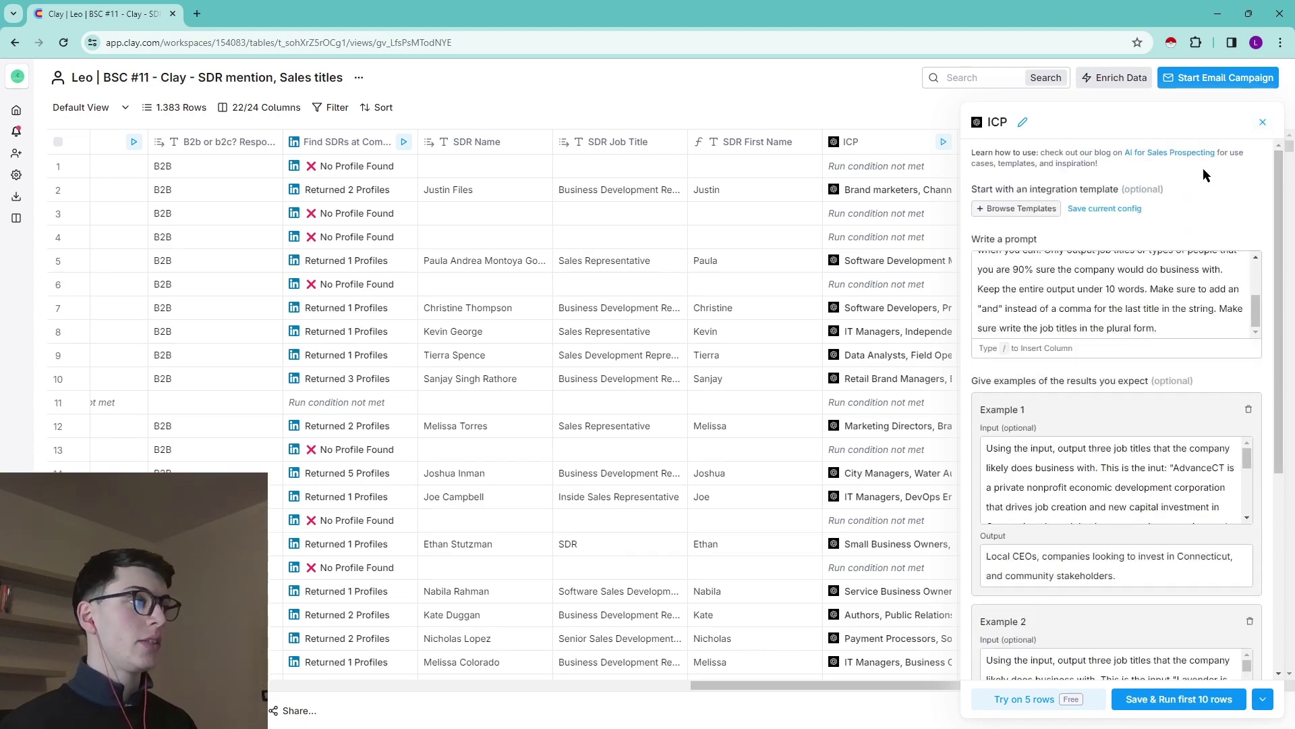
scroll(1108, 315, "up", 3)
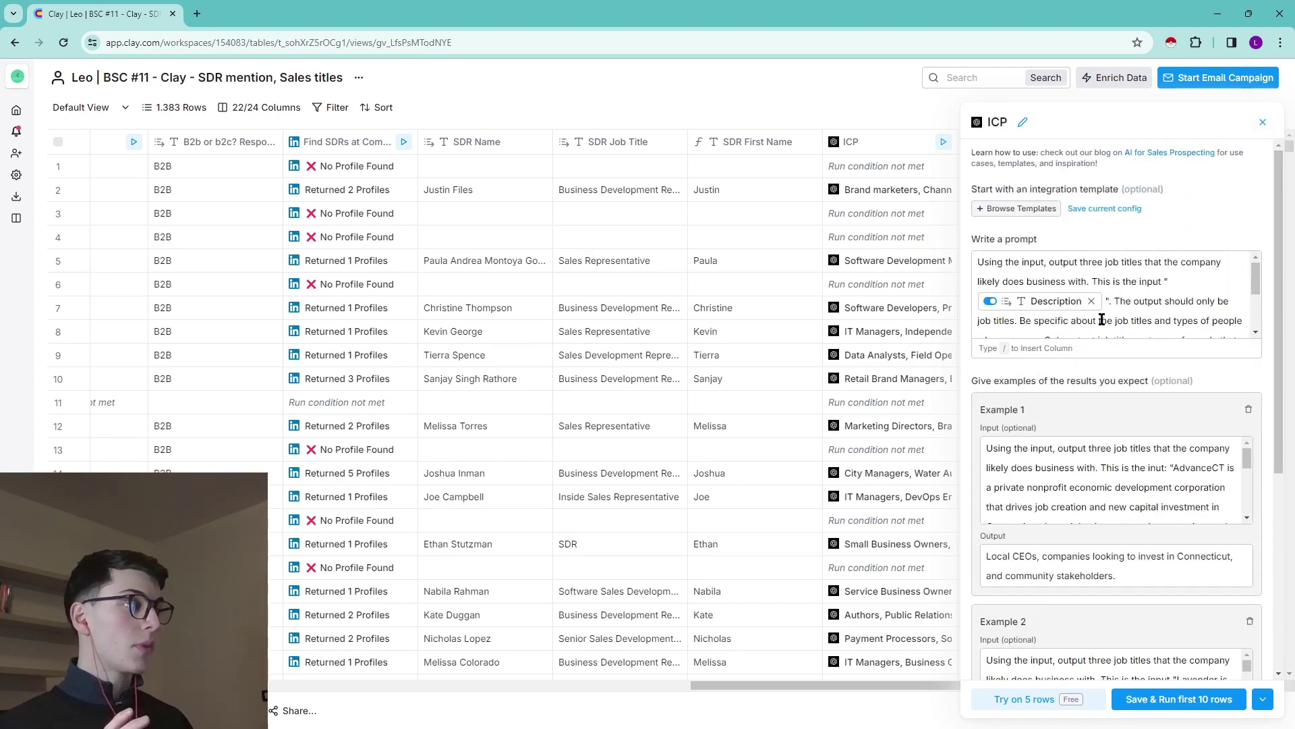
scroll(1172, 312, "down", 3)
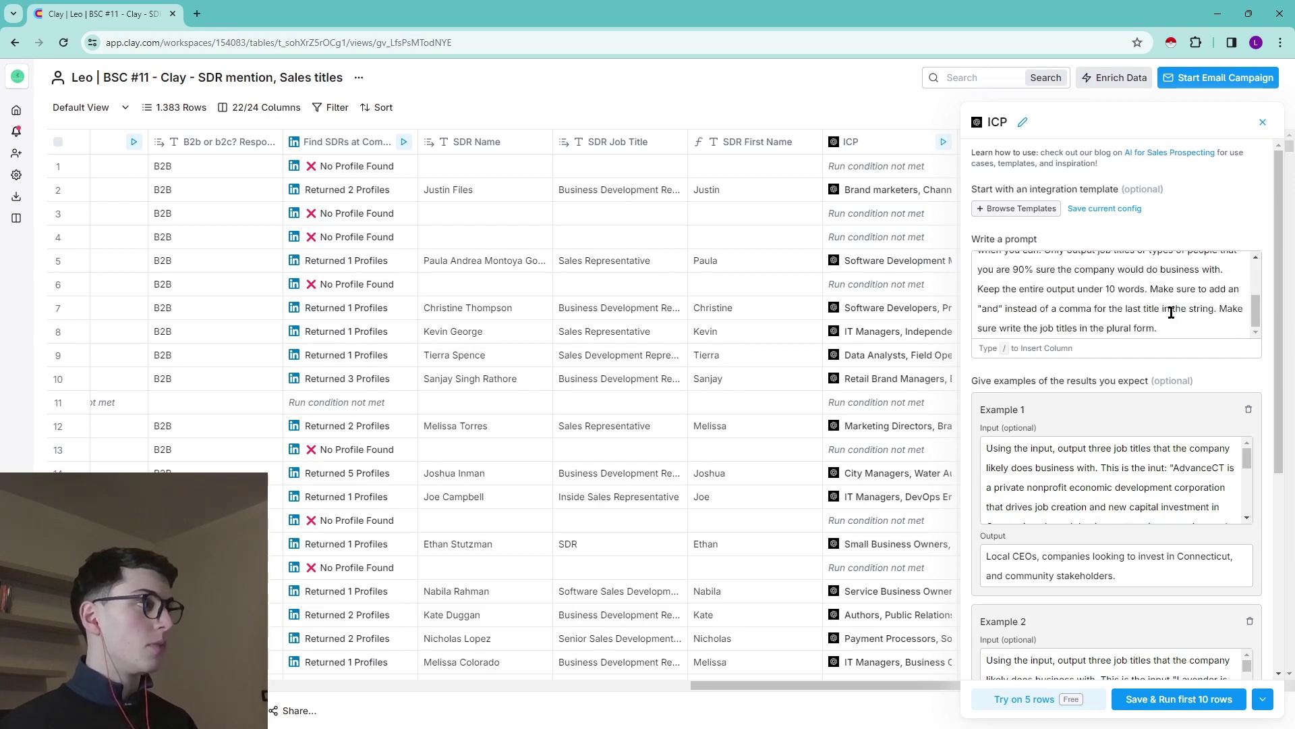
left_click(1263, 122)
- Scroll right and read row 2's full ICP Response job titles
scroll(948, 217, "right", 3)
mouse_move(935, 212)
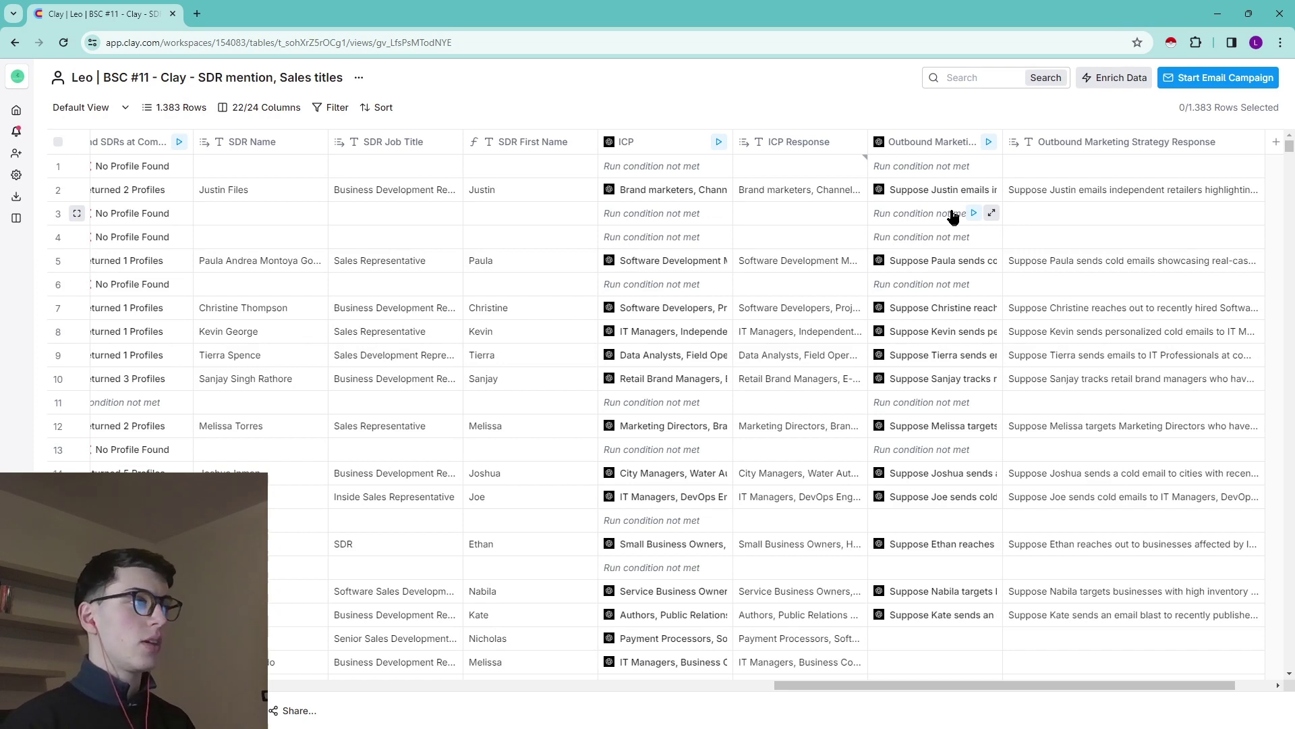
scroll(767, 160, "right", 2)
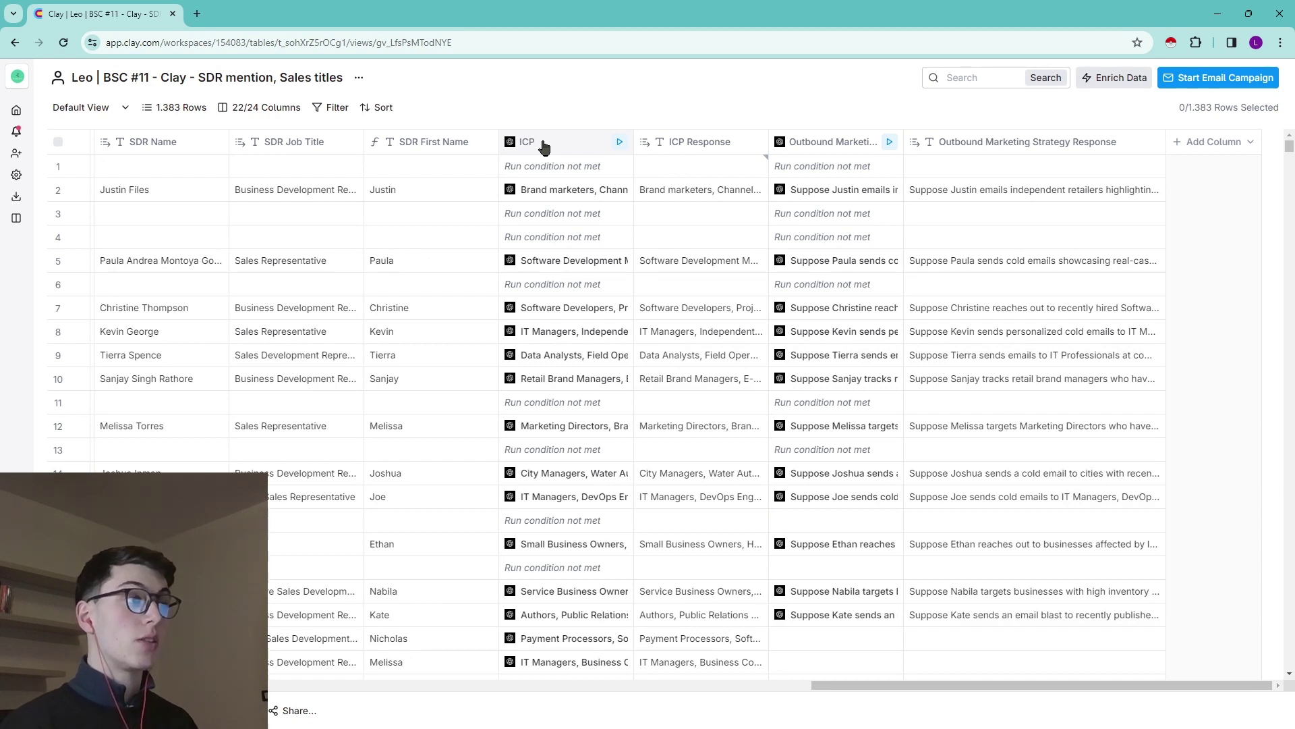
mouse_move(699, 189)
double_click(675, 189)
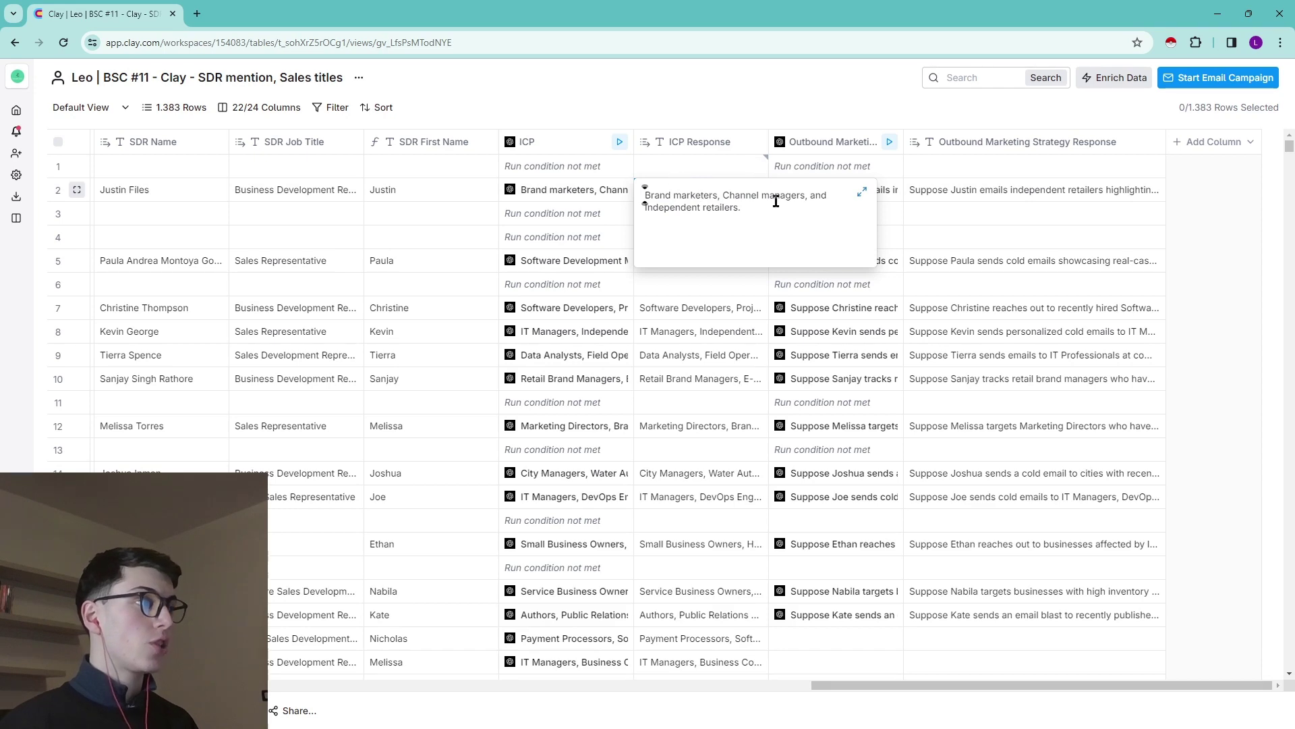
key("Escape")
- Read row 22's ICP Response titles, then return to the top rows
scroll(688, 371, "down", 3)
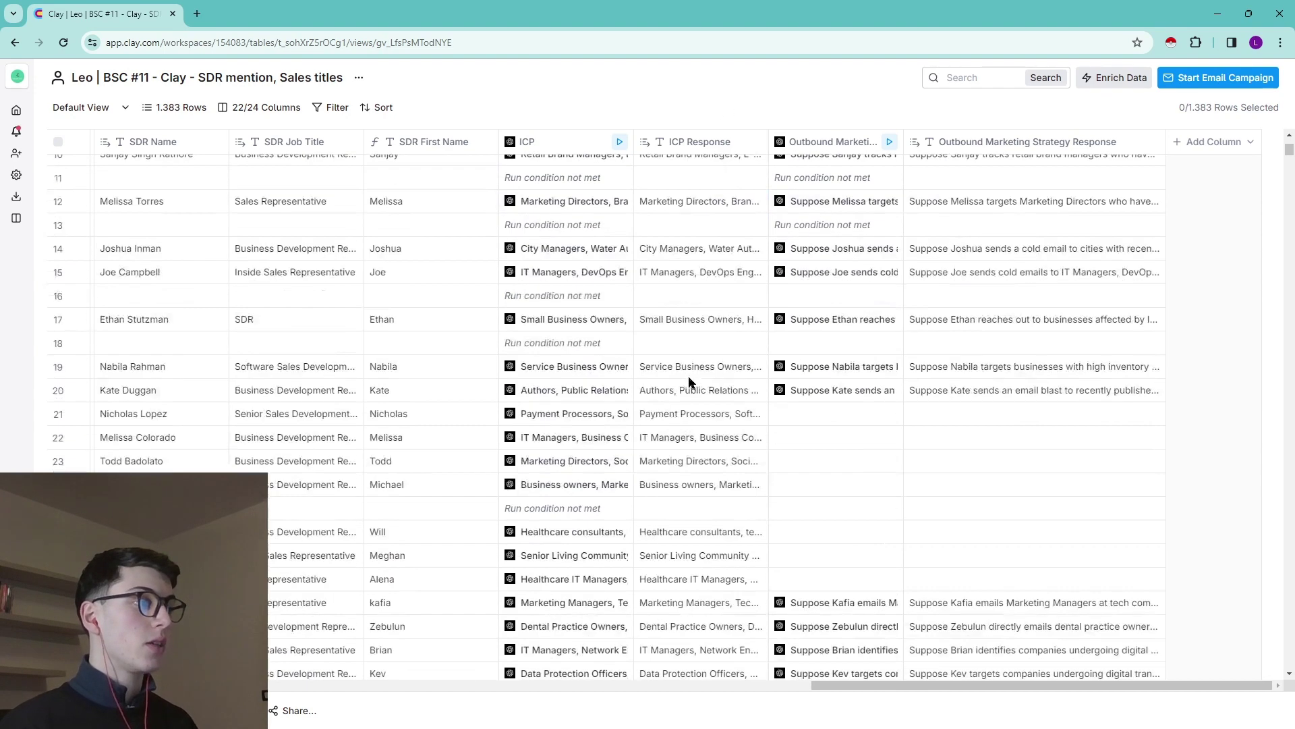
double_click(681, 437)
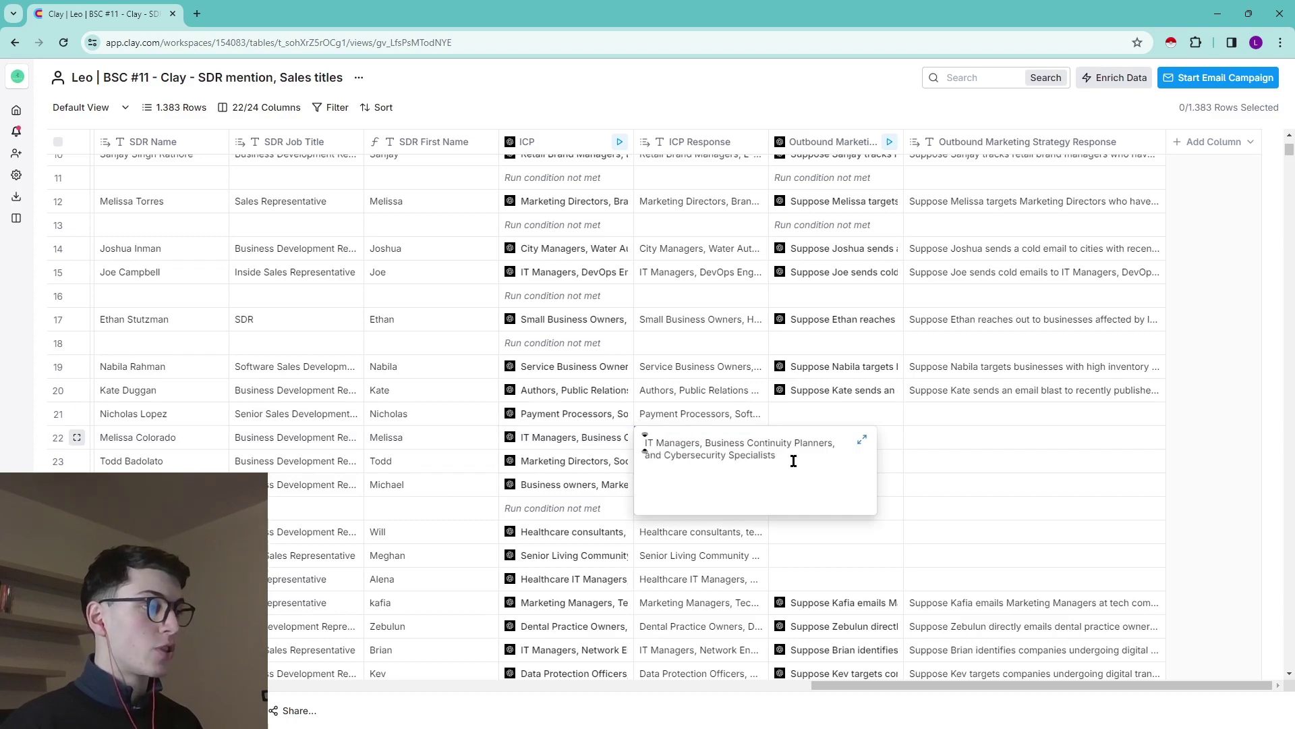
left_click(701, 550)
scroll(726, 496, "up", 3)
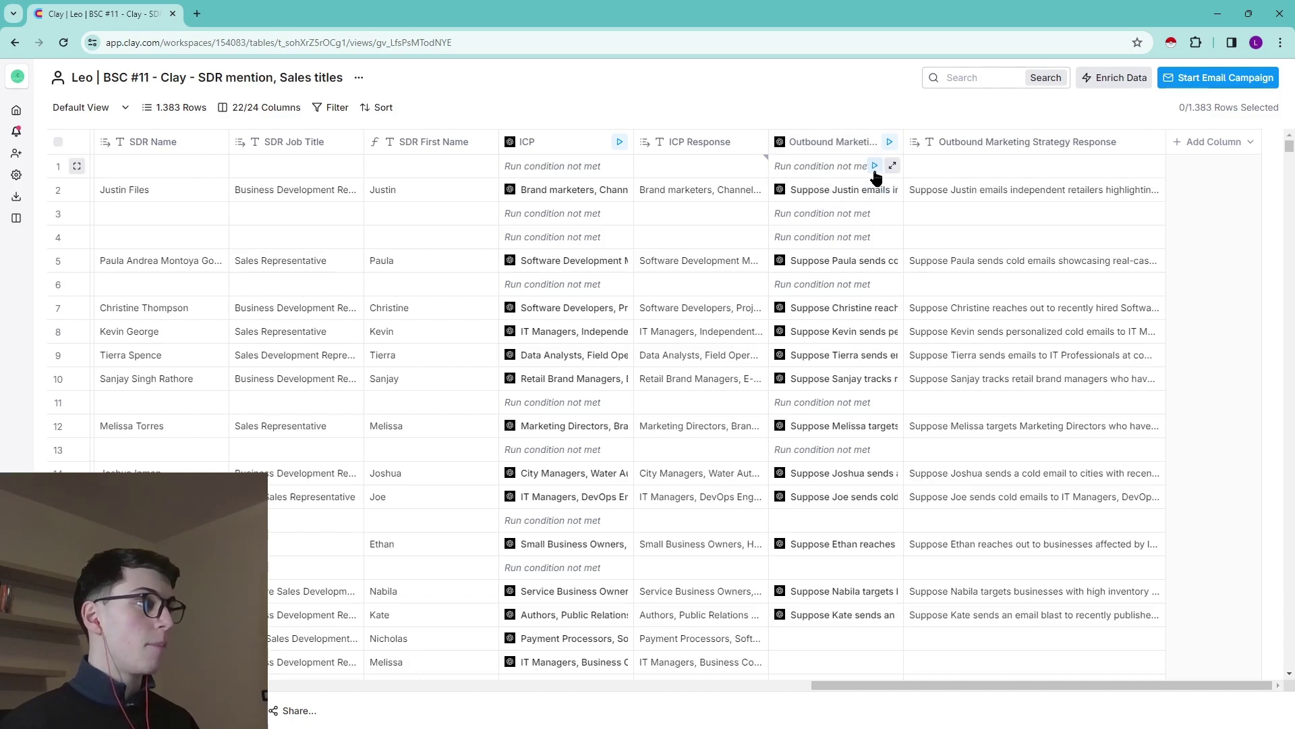
left_click(1000, 194)
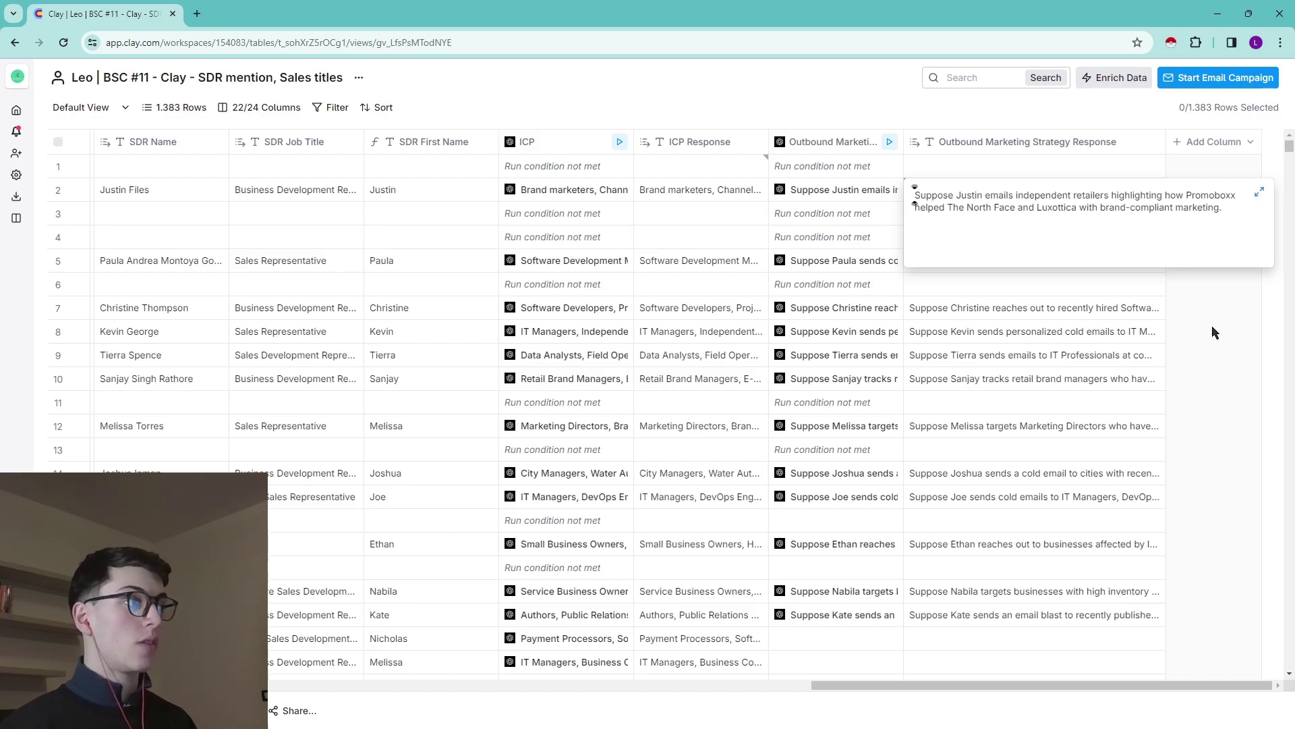
key("Escape")
- Open the Outbound Marketing Strategy prompt and read its sub-15-word 'Suppose…' instructions
left_click(820, 138)
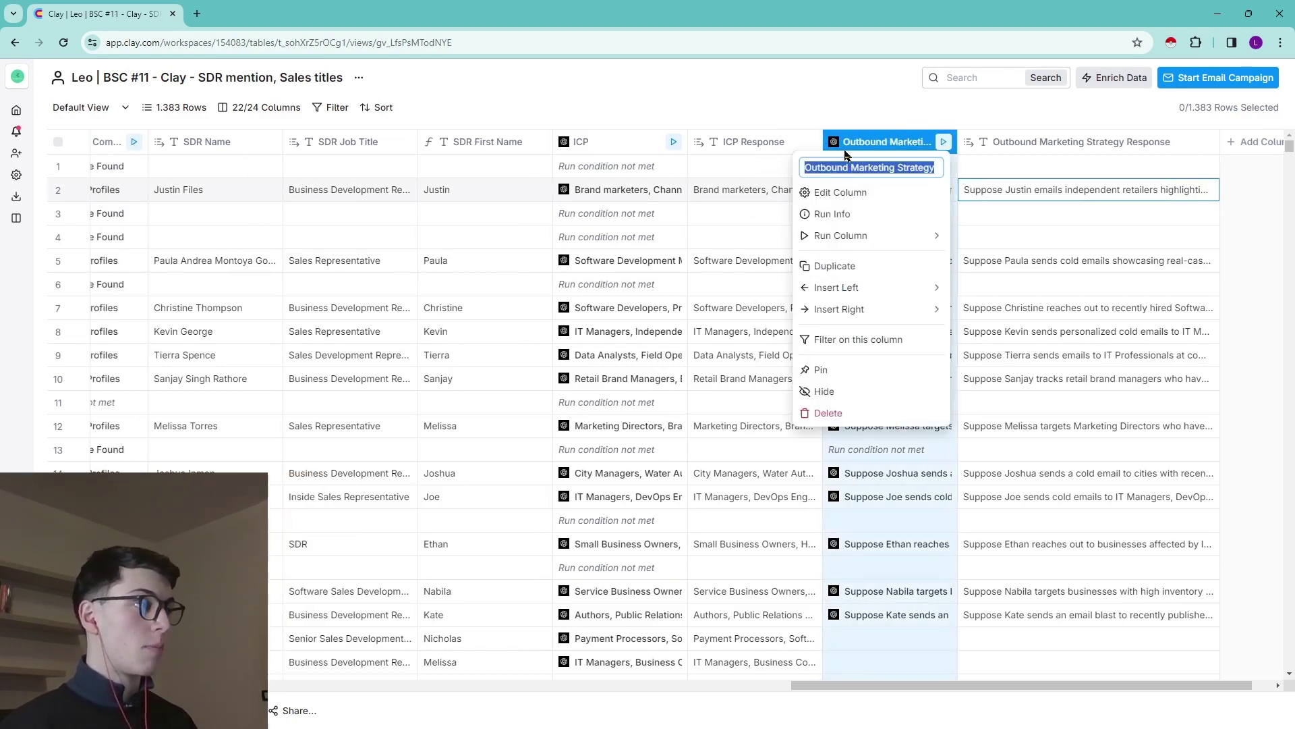
left_click(851, 193)
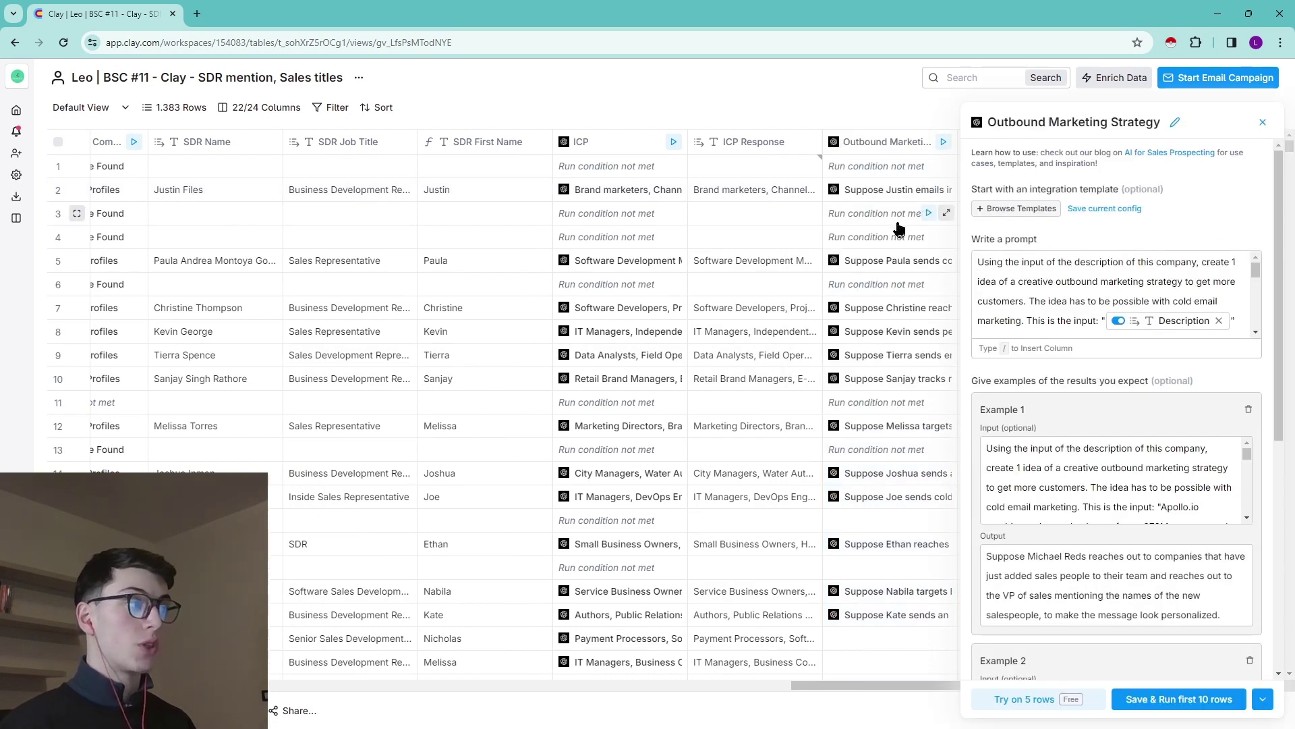
scroll(880, 237, "right", 2)
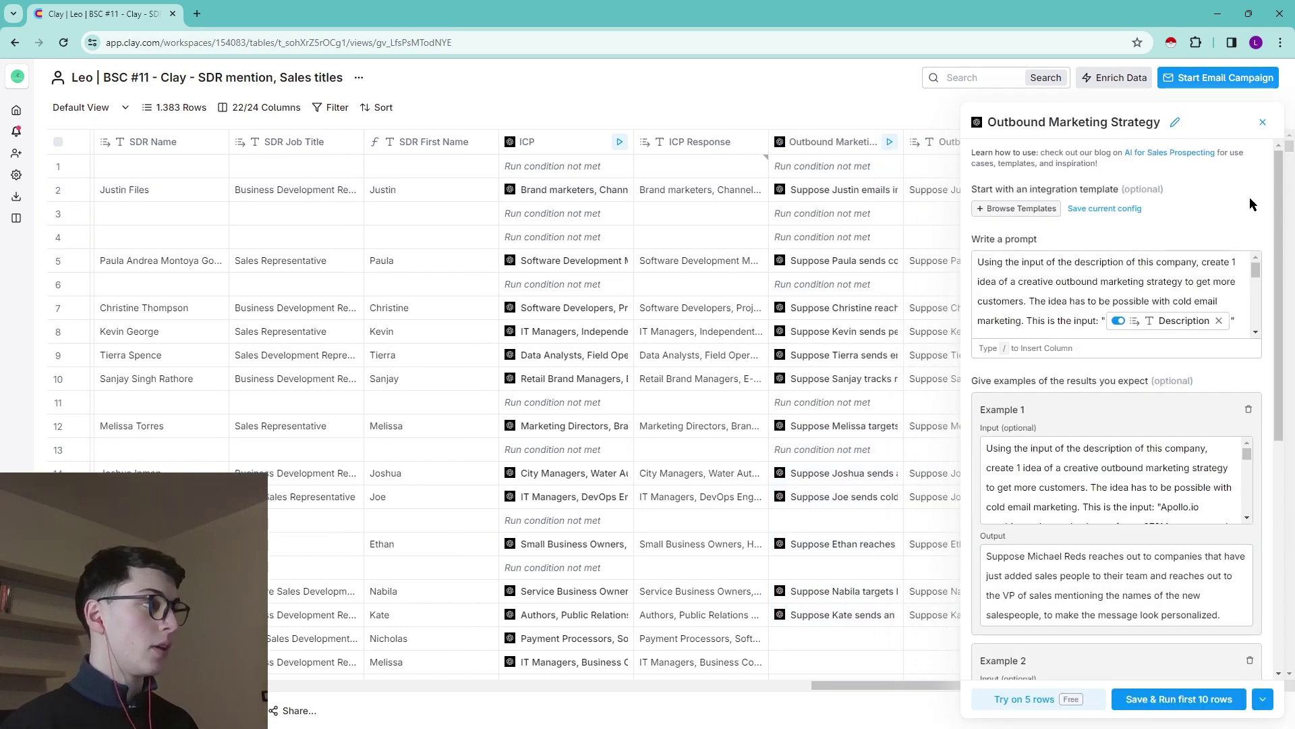
left_click_drag(1282, 171, 1282, 181)
scroll(1133, 253, "down", 2)
scroll(1200, 229, "down", 3)
scroll(1221, 280, "up", 4)
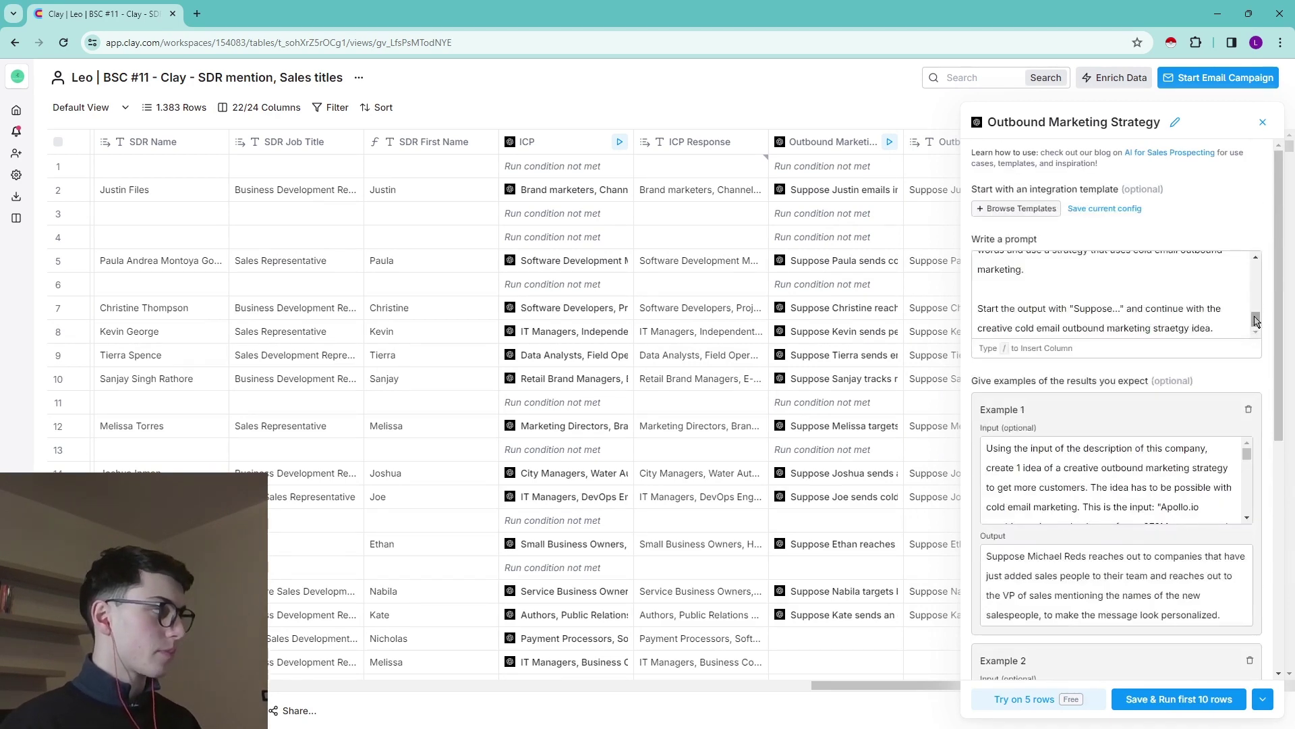
scroll(1252, 320, "up", 3)
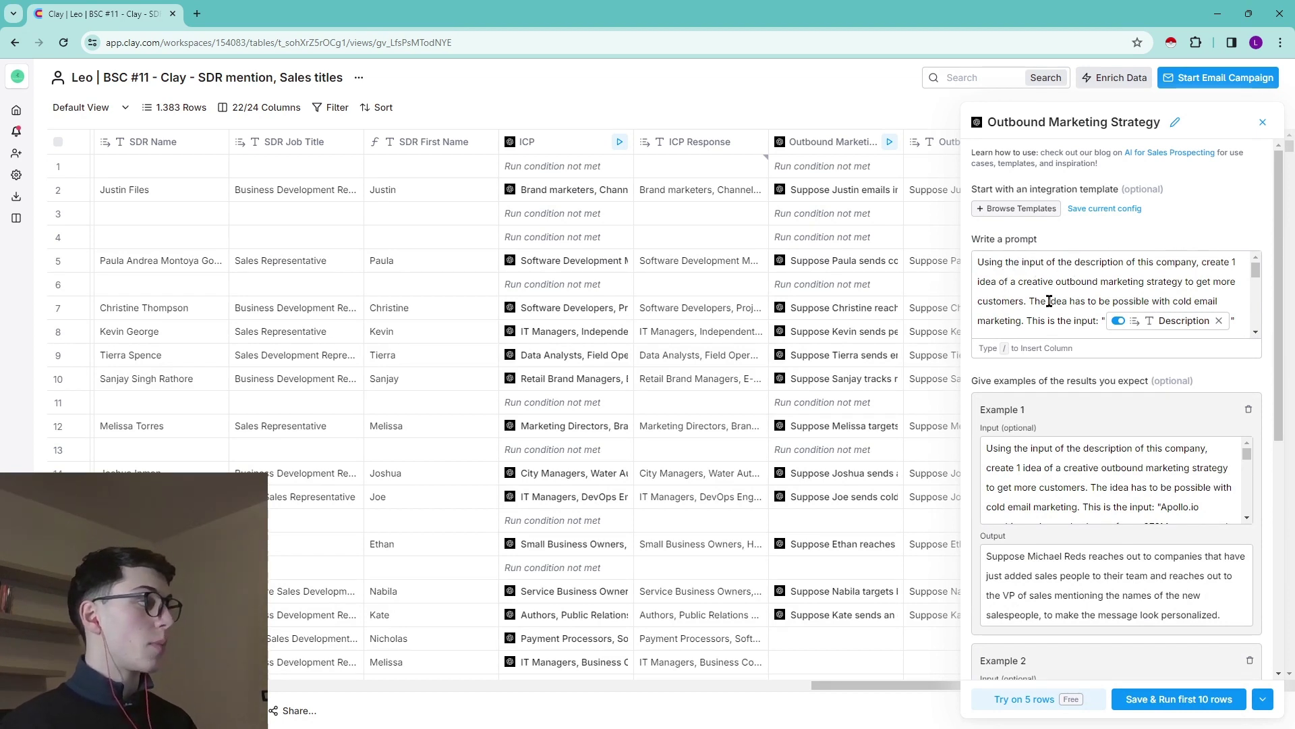
scroll(1257, 273, "down", 1)
- Read through Example 1 and Example 2, the two Apollo.io input/output pairs
left_click_drag(1256, 273, 1257, 281)
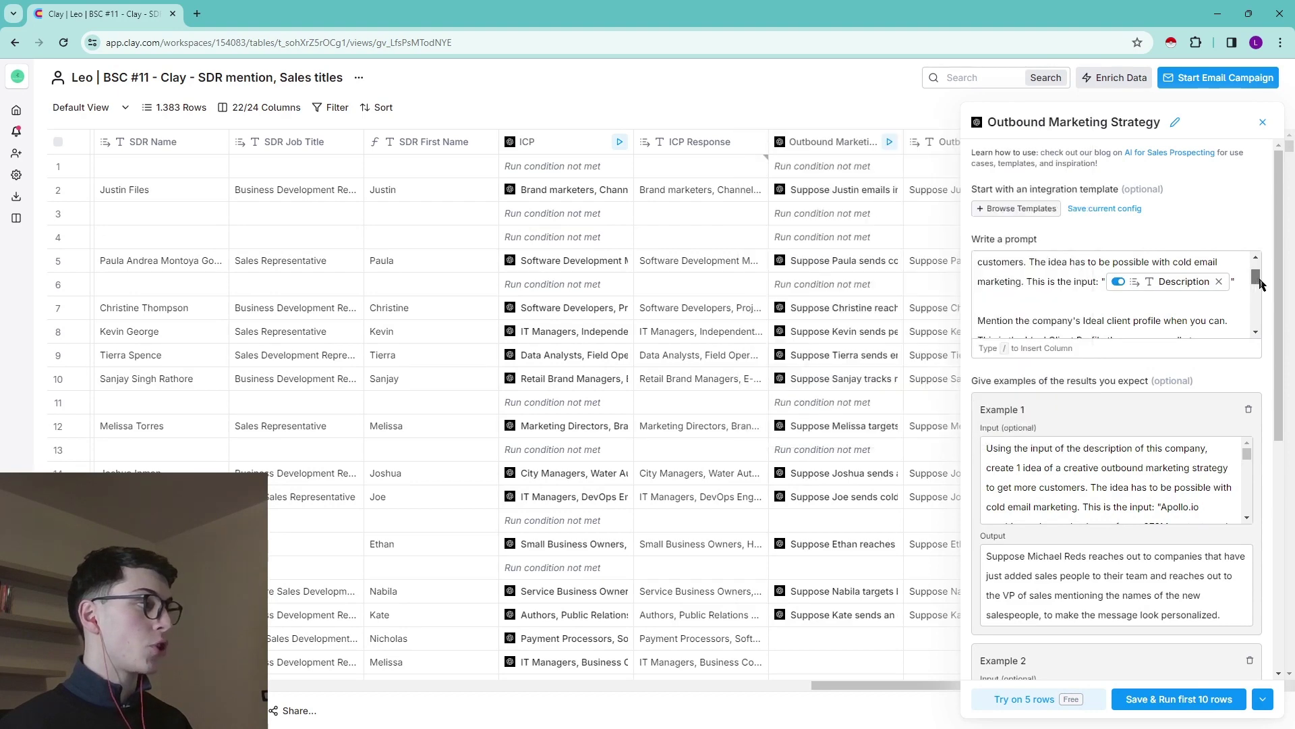
left_click_drag(1256, 278, 1263, 295)
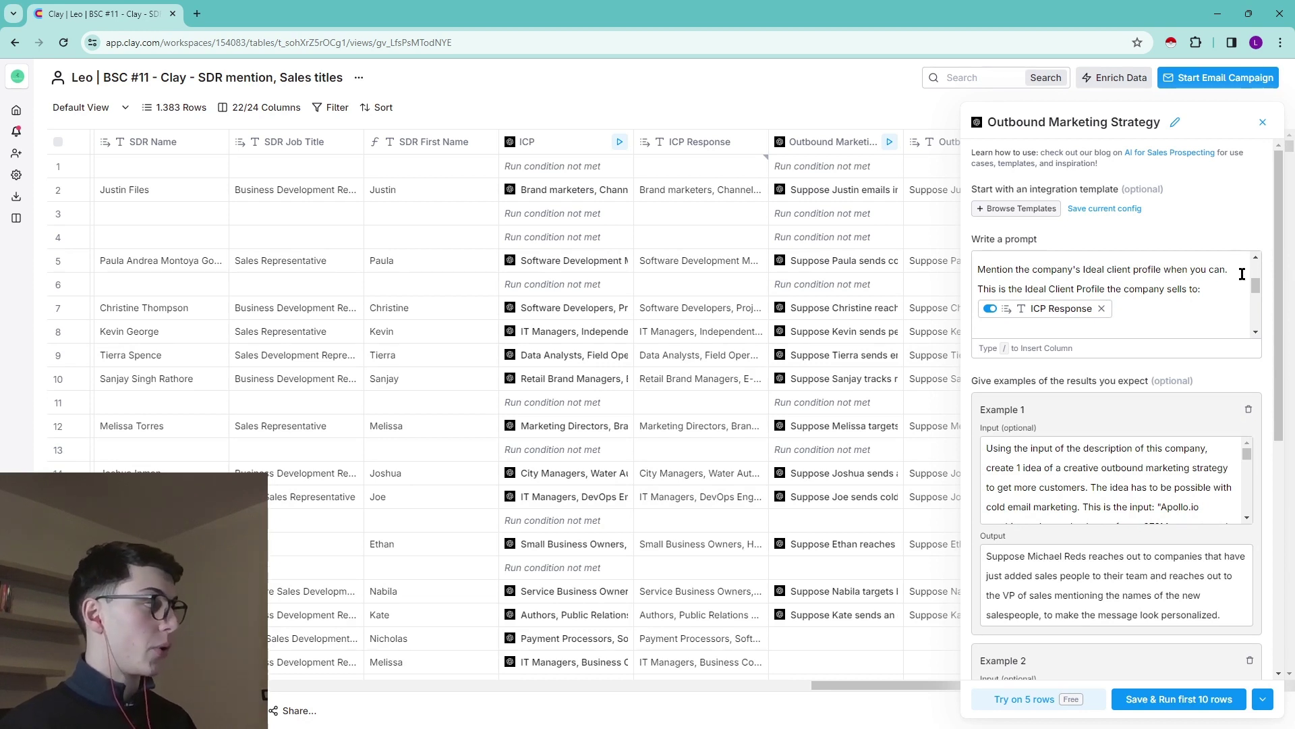
left_click_drag(1257, 284, 1256, 290)
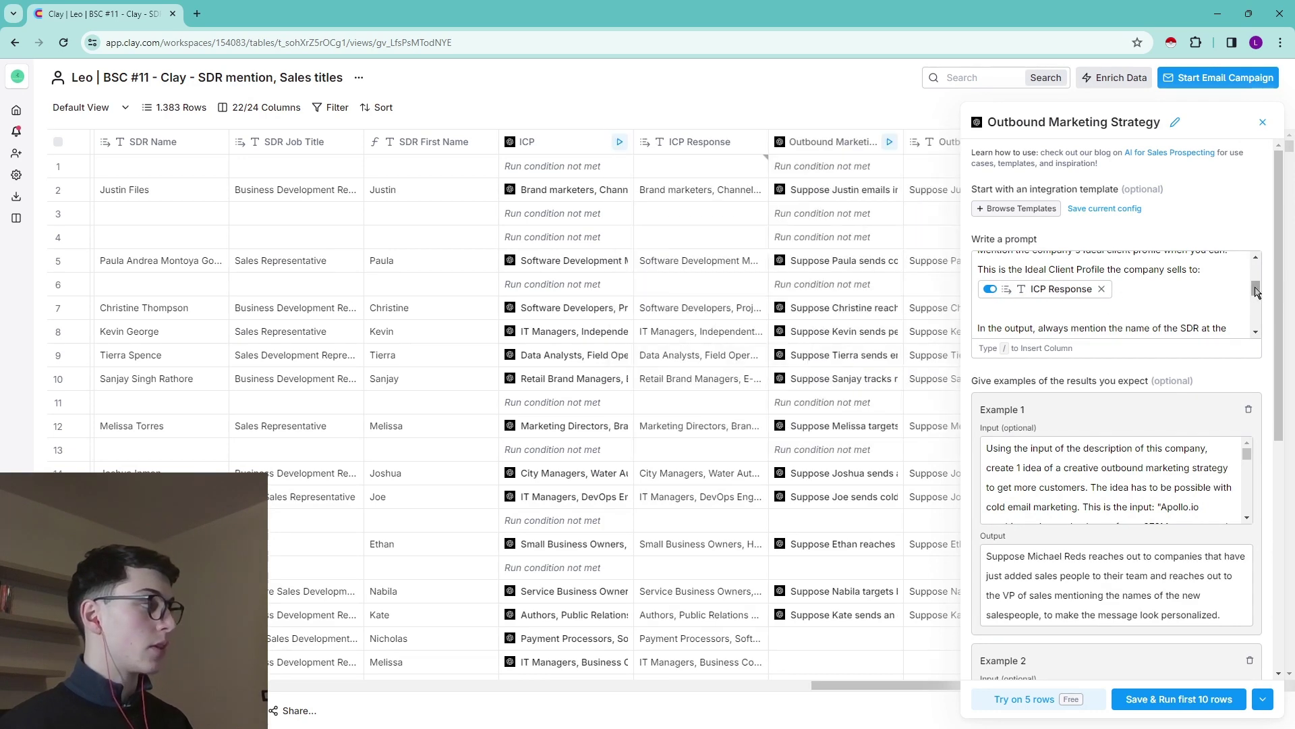
left_click_drag(1256, 289, 1259, 299)
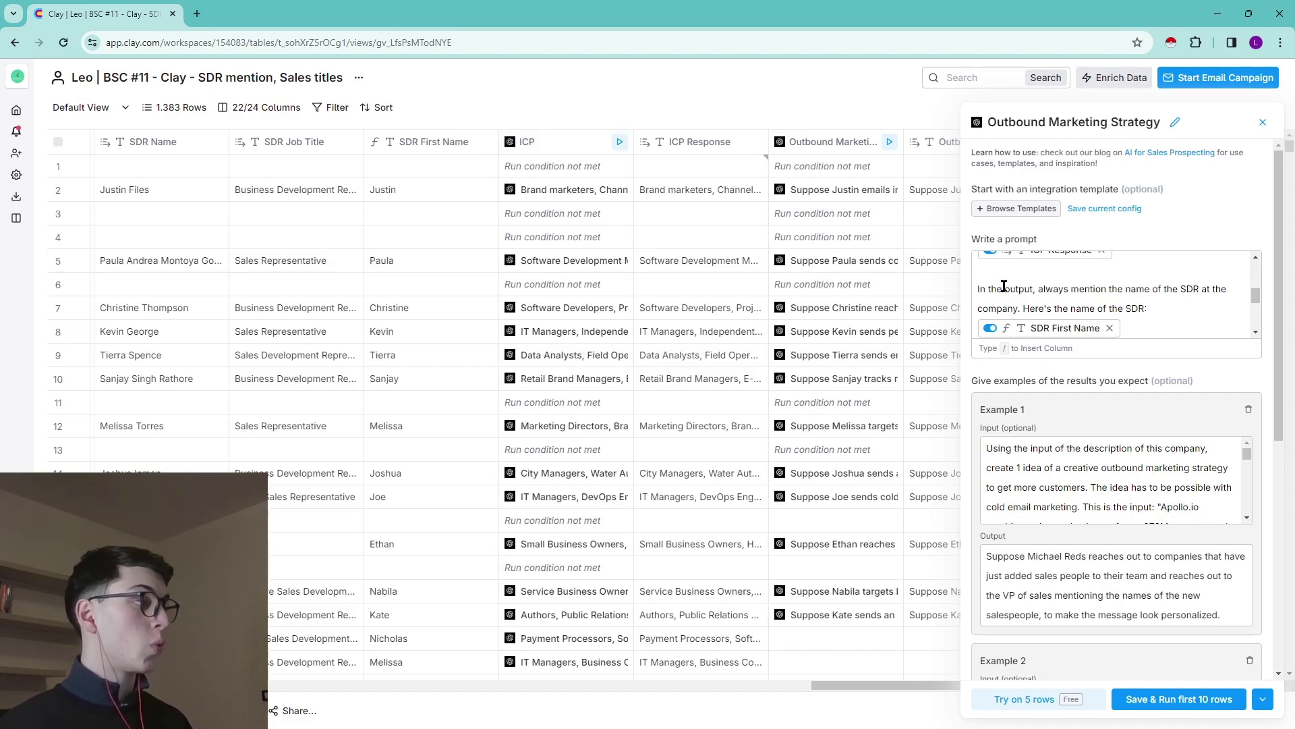
left_click_drag(1256, 296, 1257, 297)
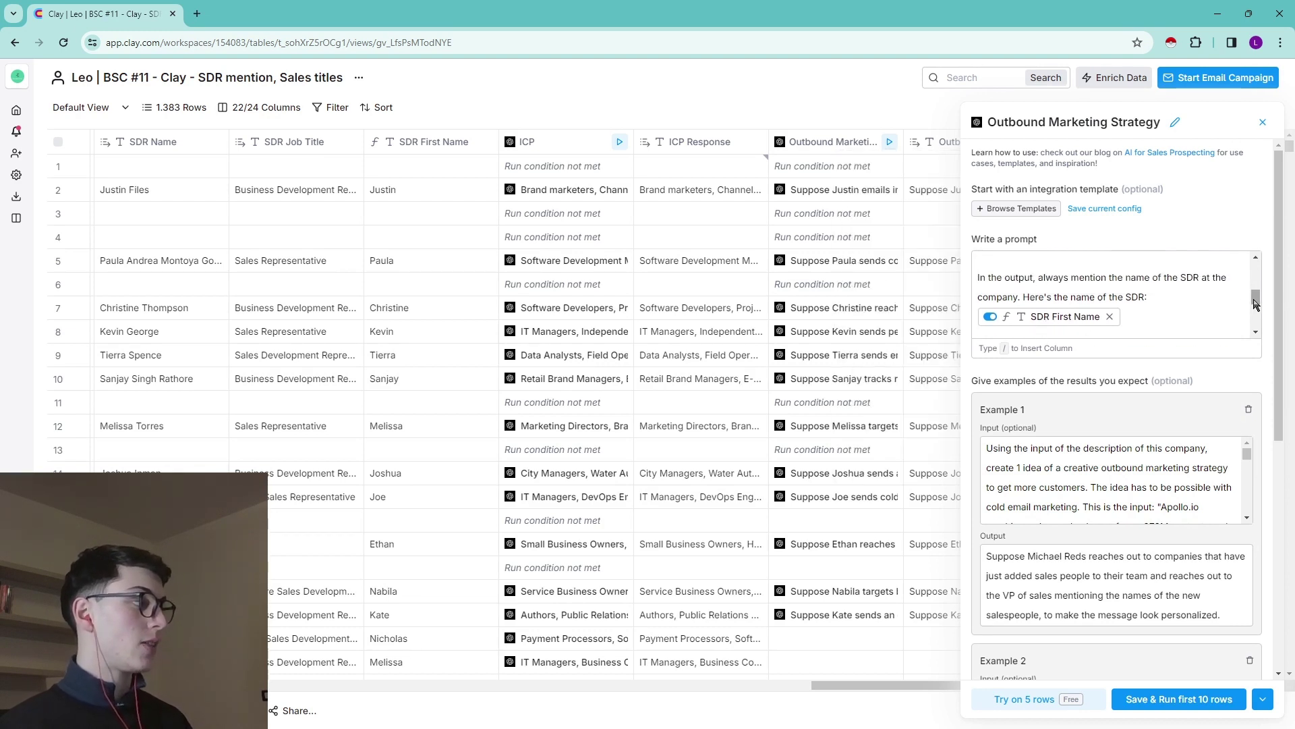
left_click_drag(1257, 300, 1260, 325)
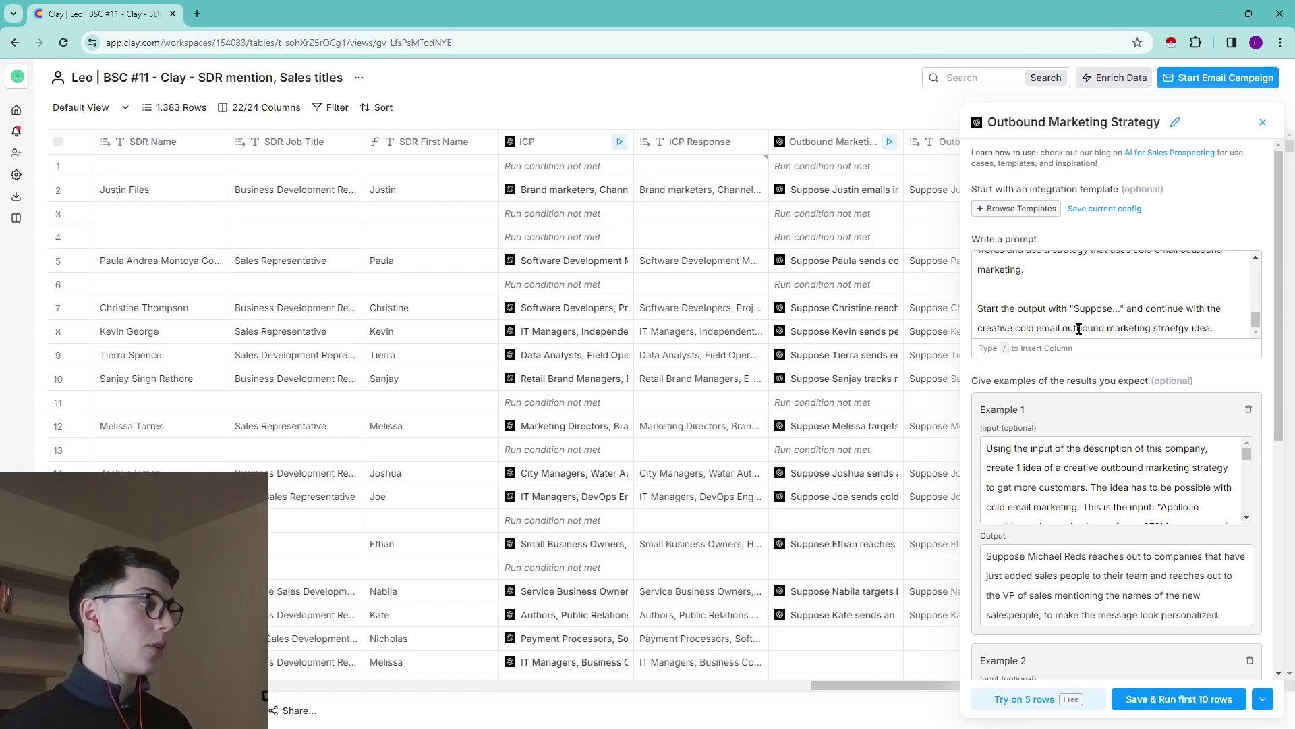
left_click_drag(1257, 321, 1257, 314)
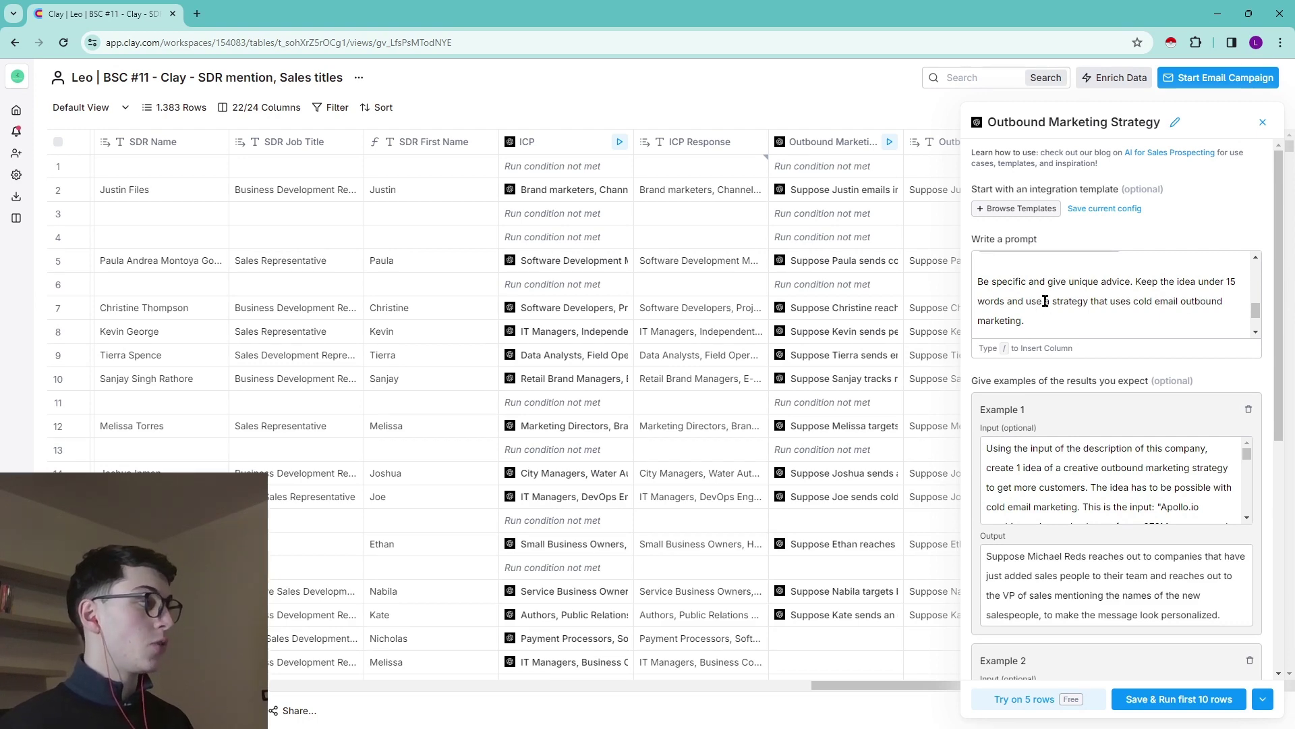
scroll(1145, 307, "up", 2)
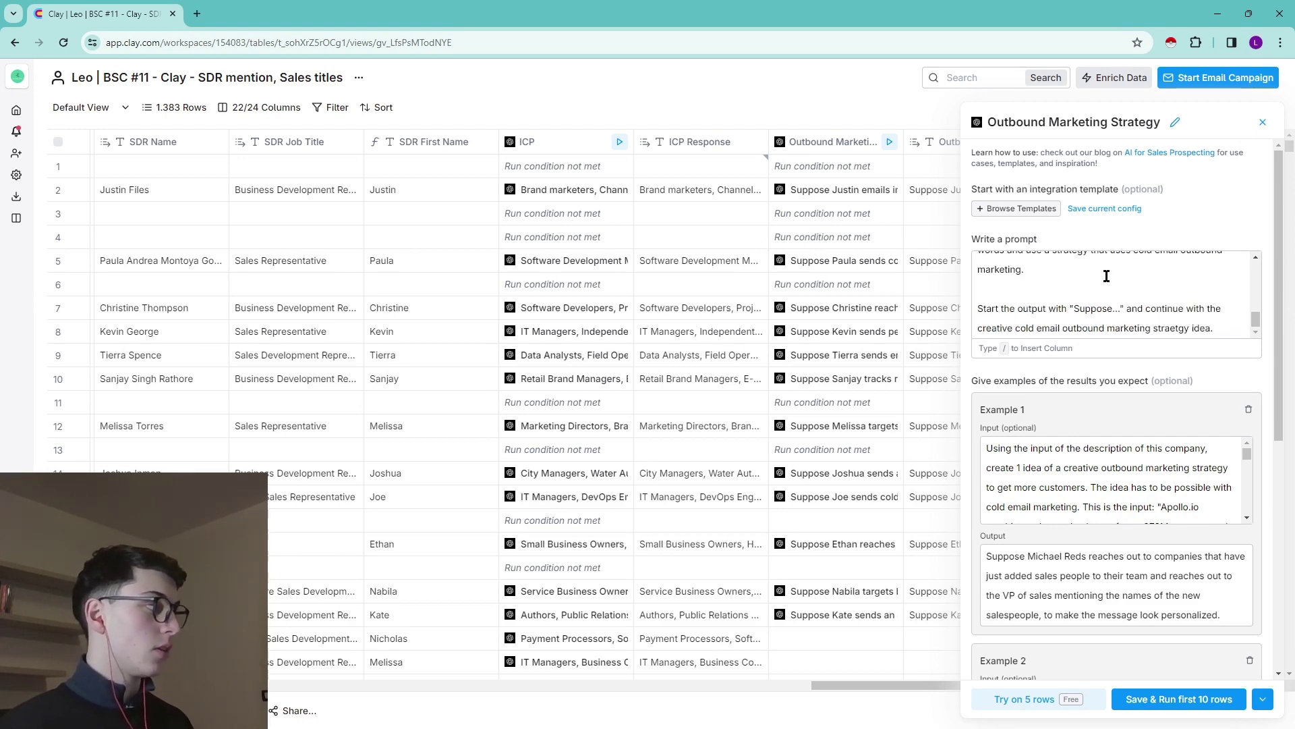
scroll(1110, 278, "up", 2)
scroll(1131, 452, "down", 2)
scroll(1180, 431, "down", 2)
- Scroll the settings panel past AI Role and Settings and back to the top
scroll(1262, 404, "down", 2)
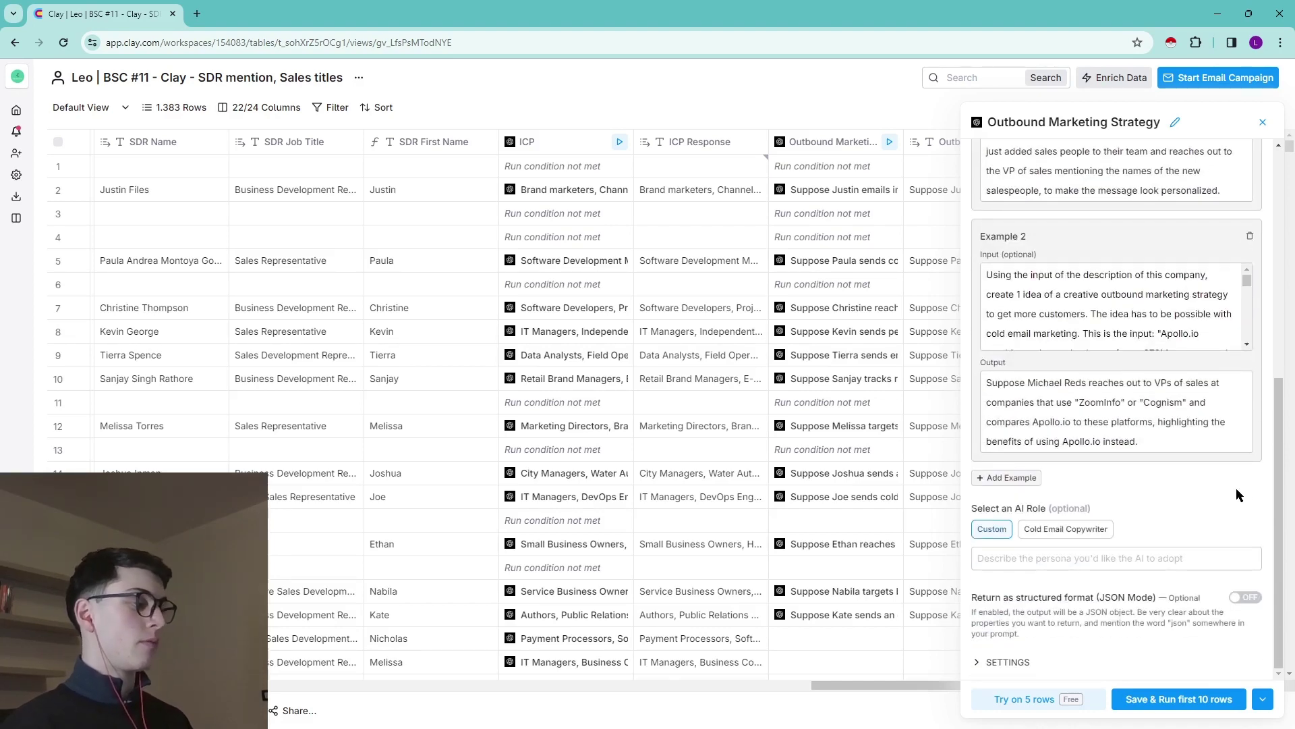
scroll(1267, 535, "up", 10)
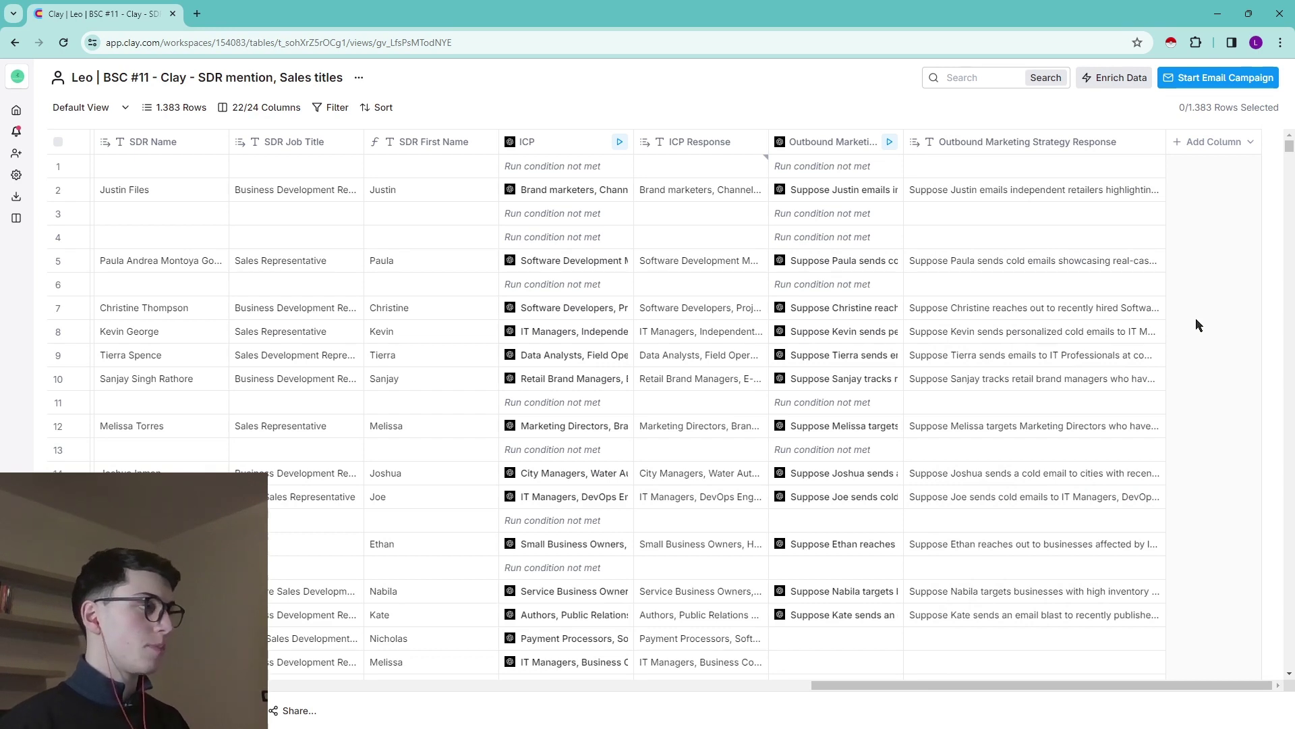
- Expand and read the full outbound strategy lines for rows 2 and 12
left_click(999, 193)
left_click(999, 193)
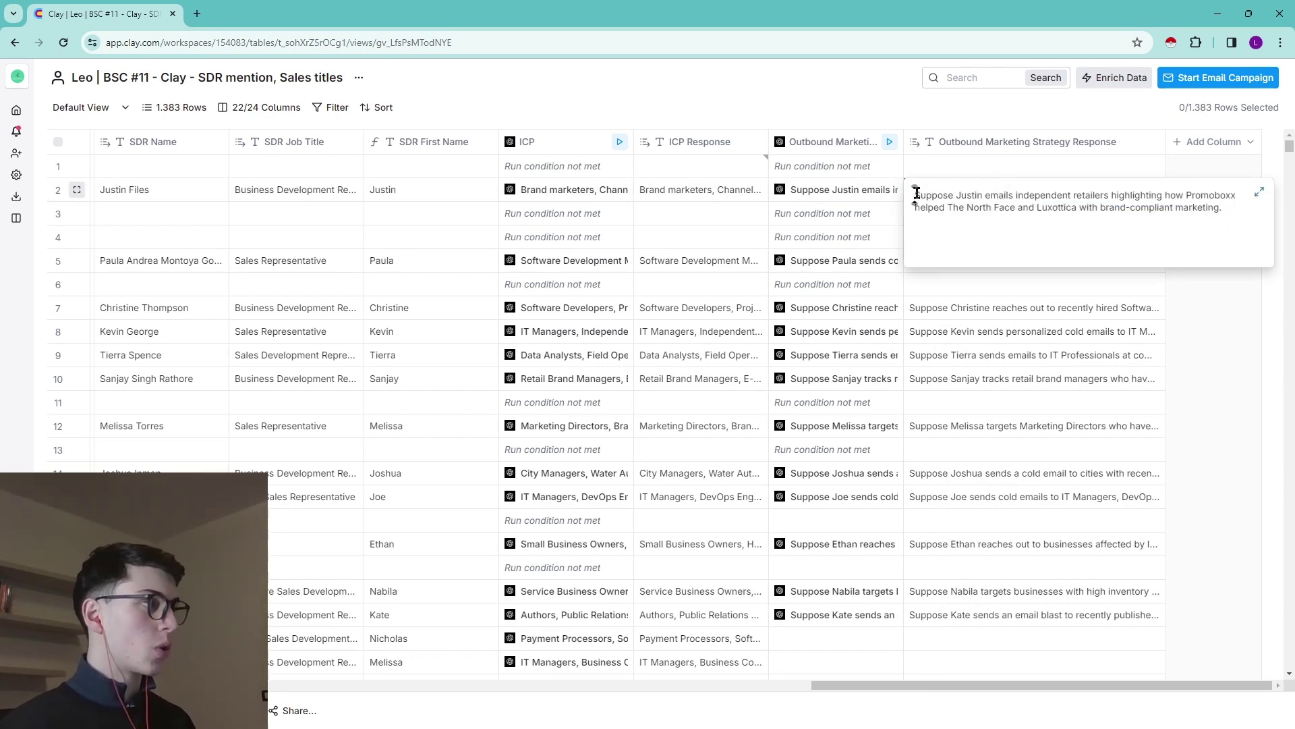
left_click(974, 426)
triple_click(986, 436)
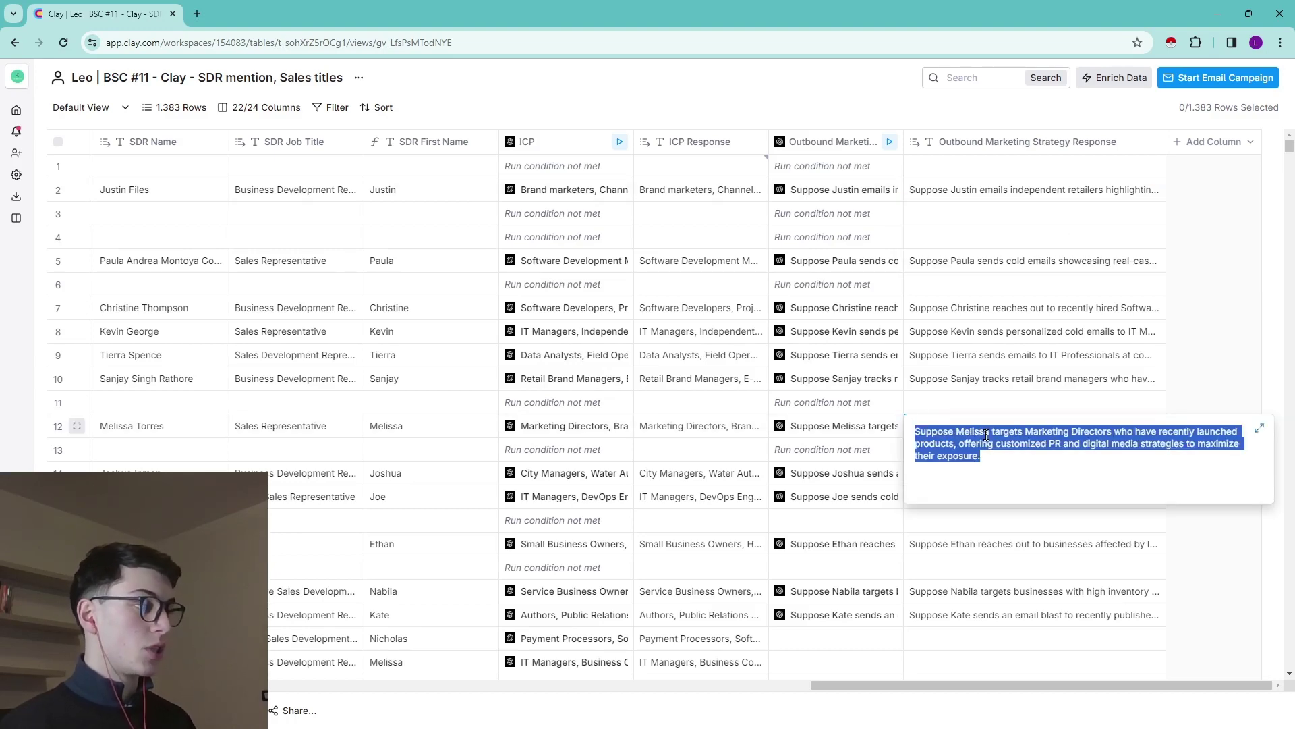
scroll(928, 437, "left", 5)
scroll(830, 428, "left", 2)
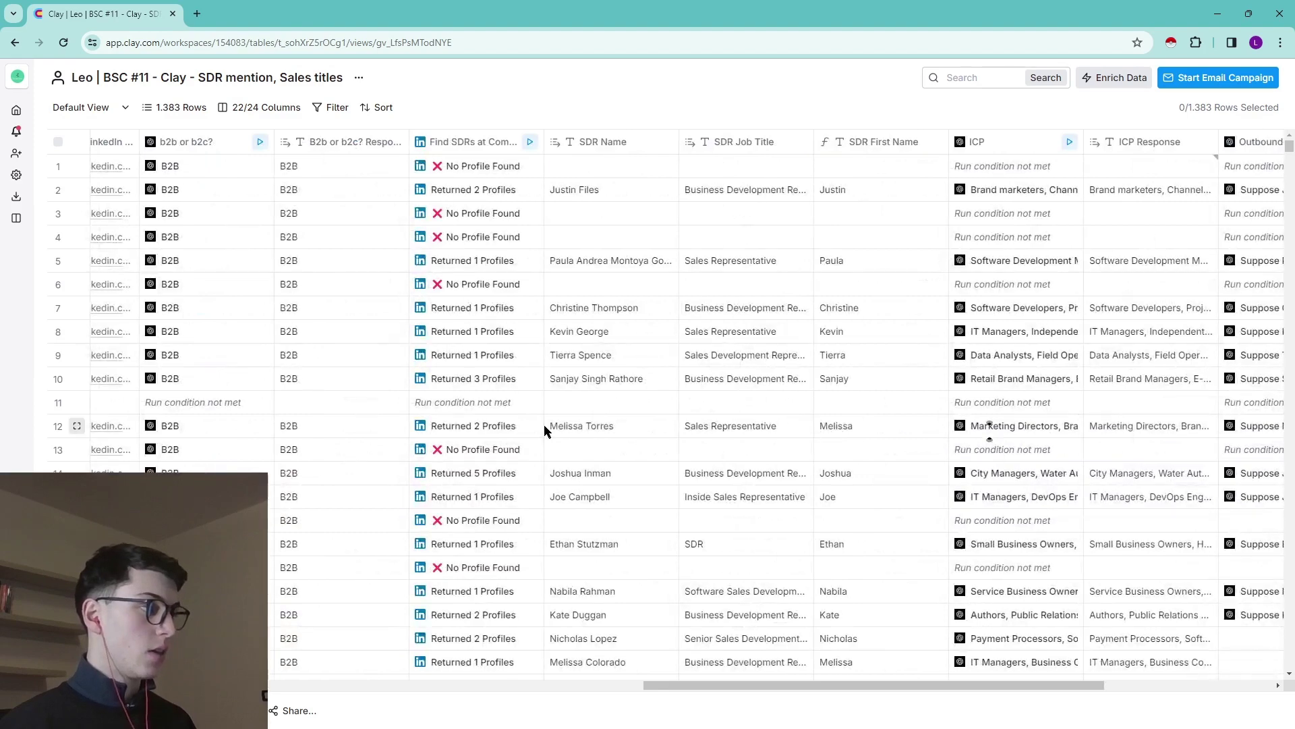
scroll(852, 427, "right", 1)
scroll(877, 429, "right", 6)
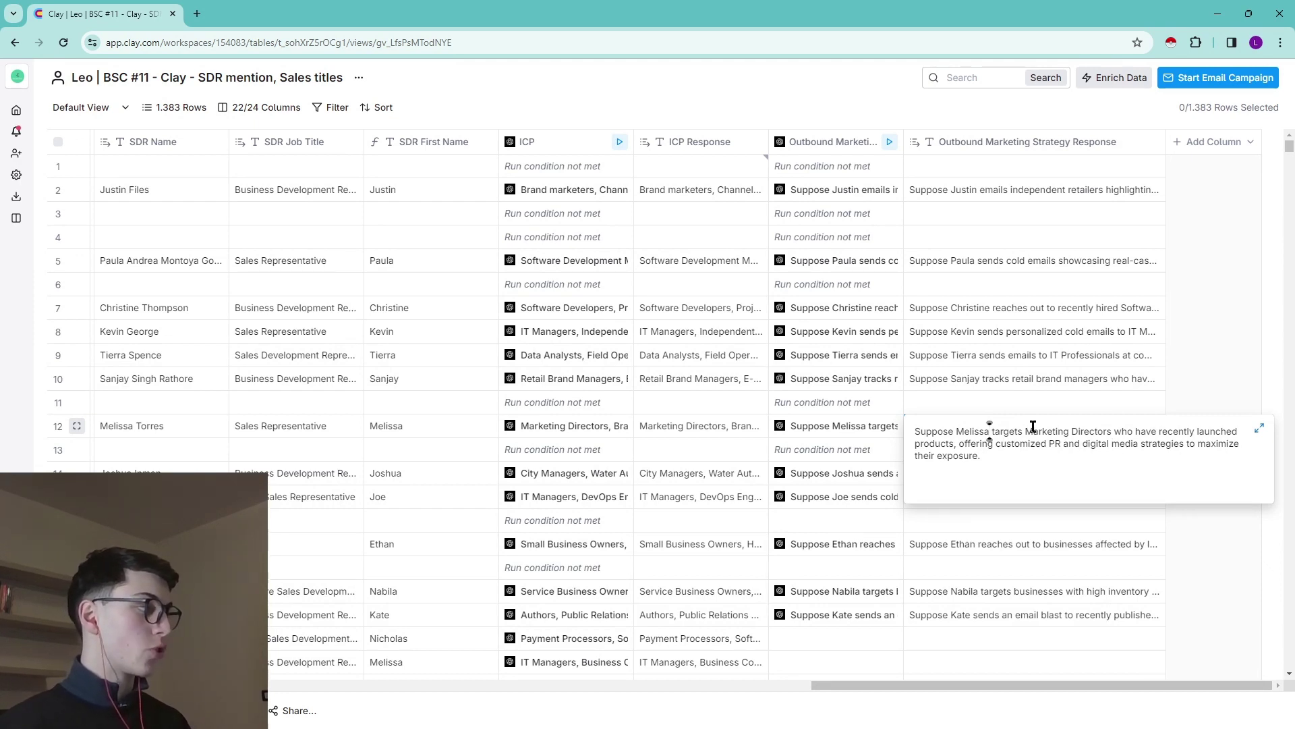
- Compare row 12's Marketing Directors target with its ICP Response, highlighting the PR and digital media clause
left_click_drag(1026, 432, 1112, 432)
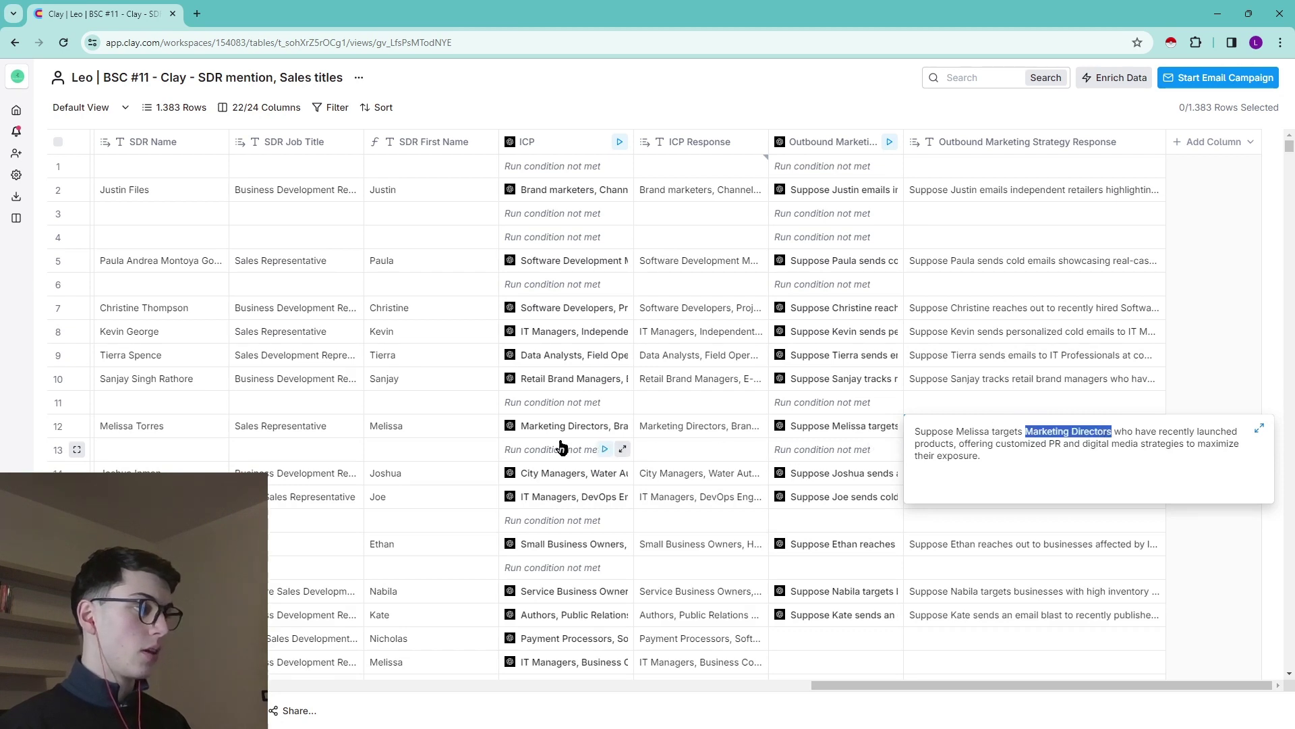
left_click(693, 432)
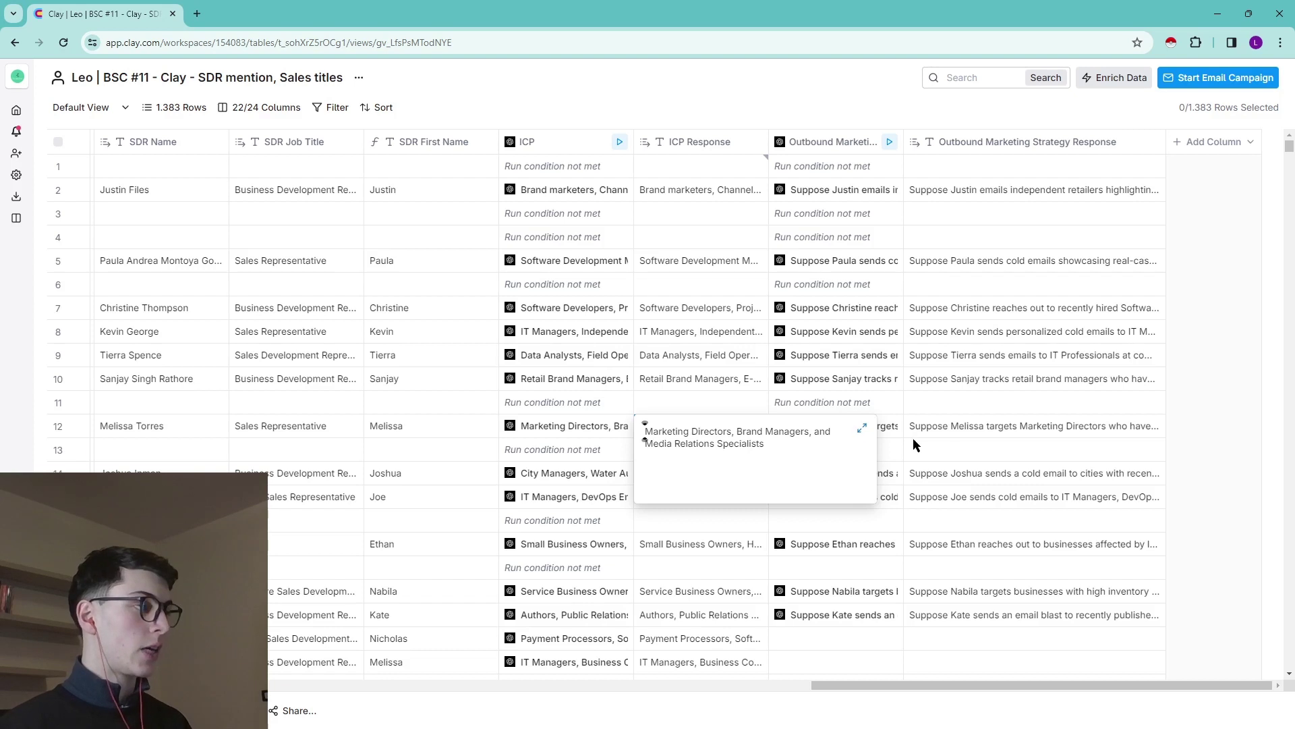
left_click(1010, 430)
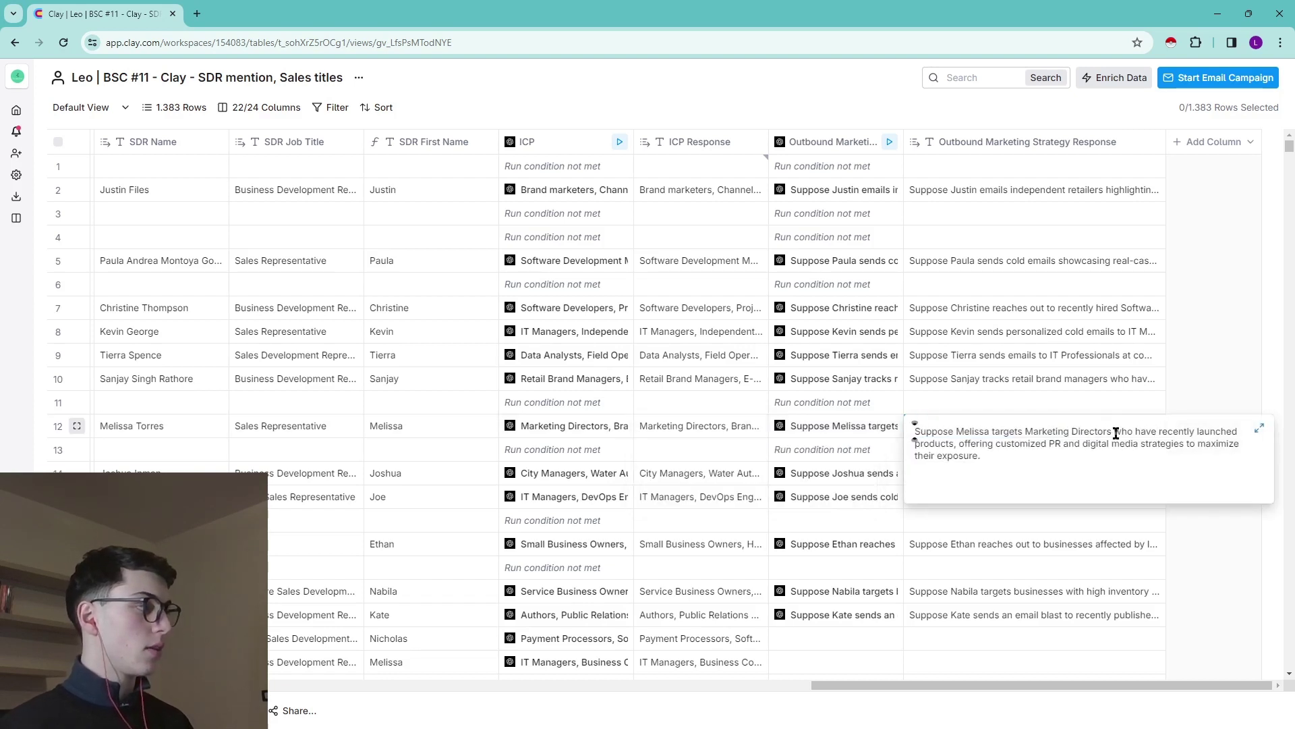
triple_click(963, 444)
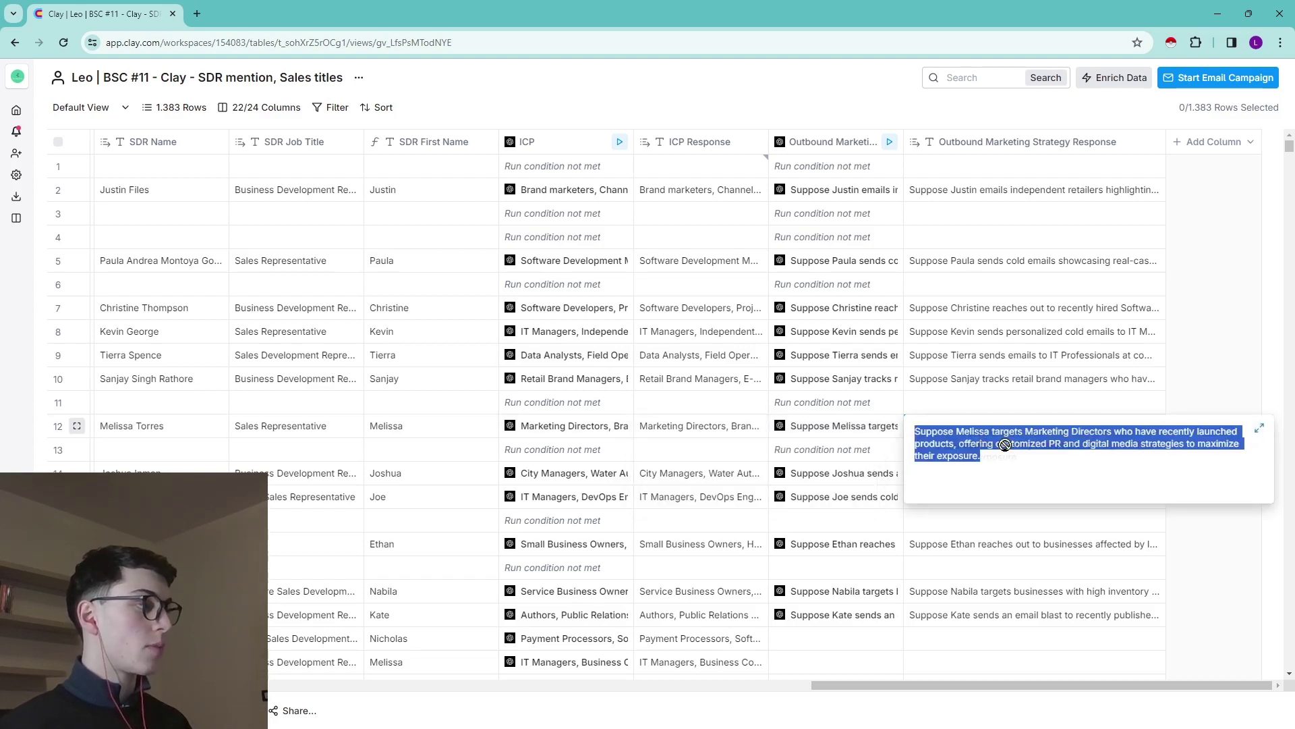
left_click(1084, 445)
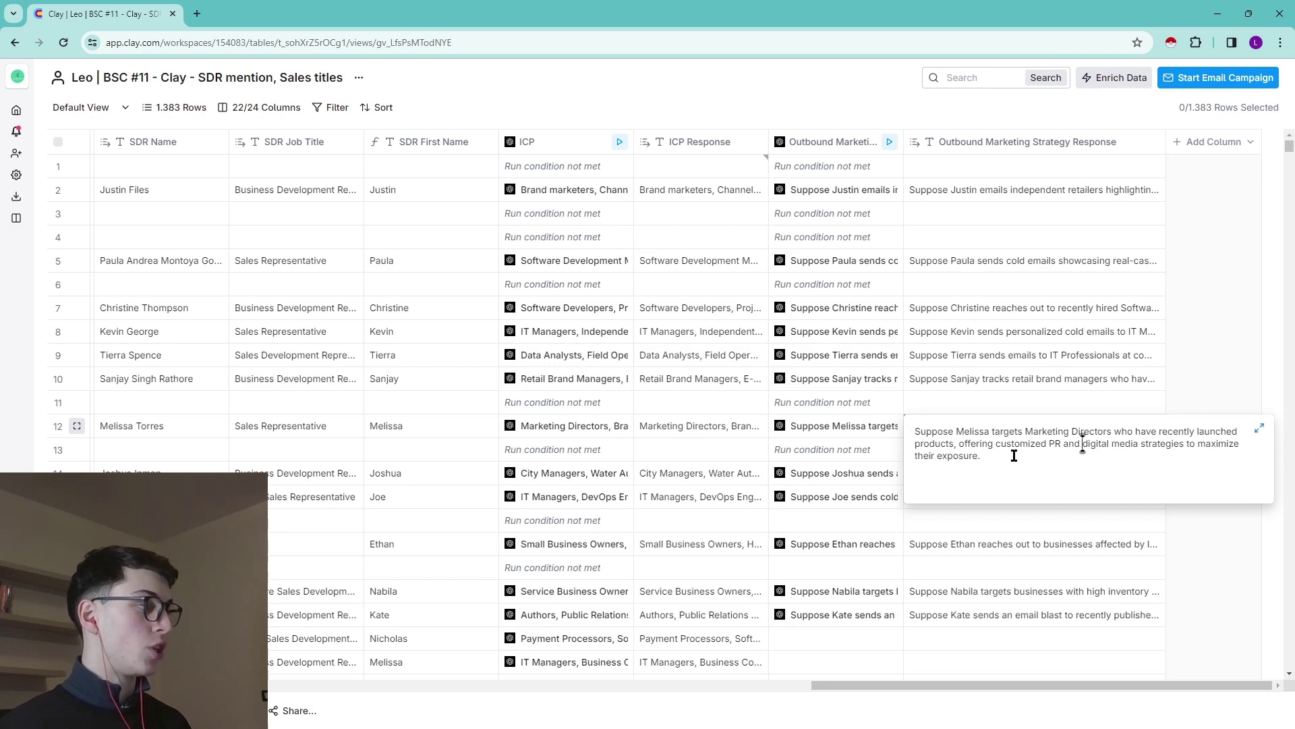
left_click_drag(981, 456, 955, 440)
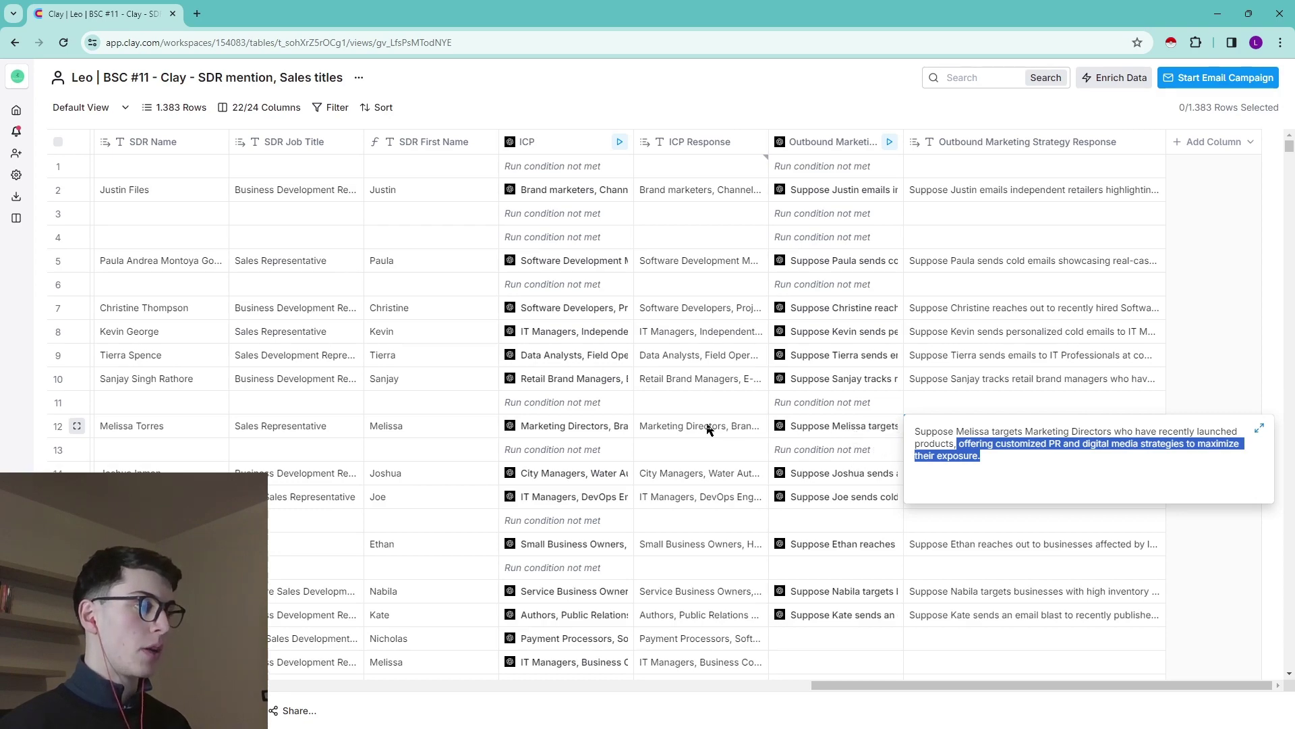
- Read Everything Branding's enriched record, including its PR and digital media agency description and locality
scroll(546, 432, "left", 5)
scroll(546, 430, "left", 5)
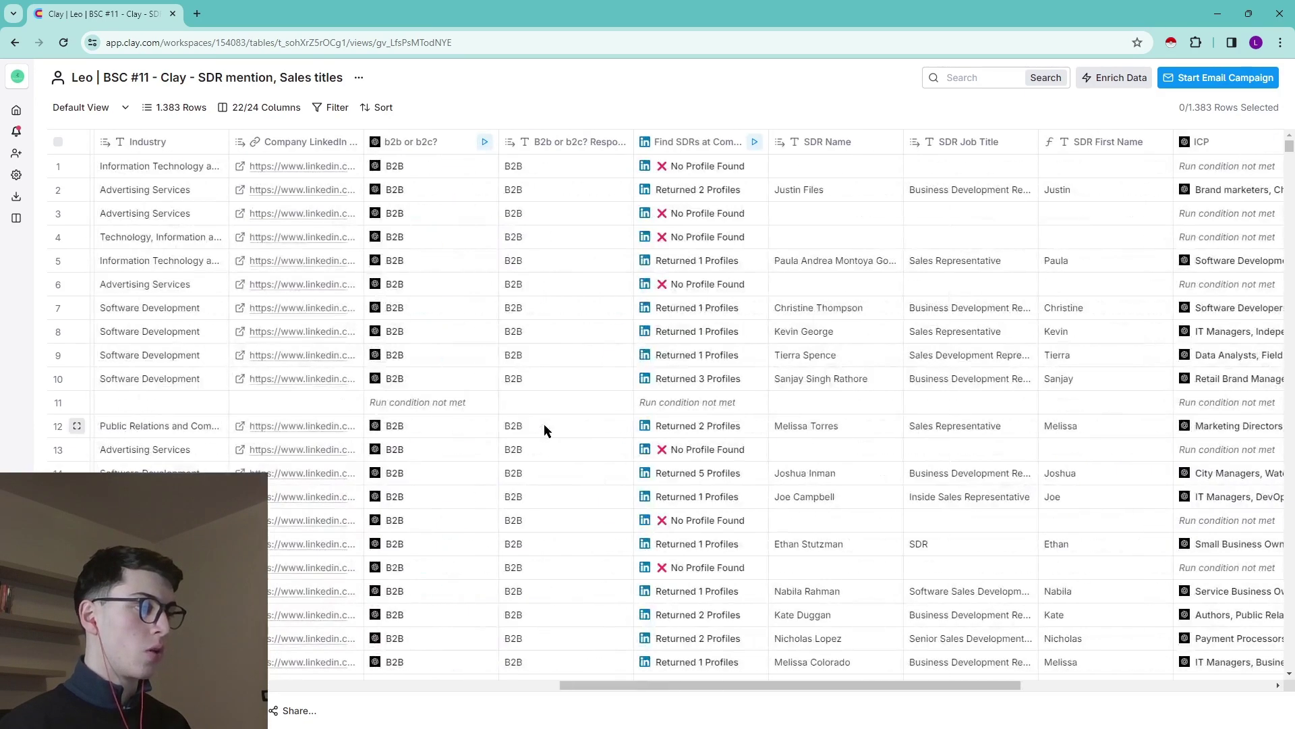
scroll(594, 426, "left", 1)
scroll(639, 427, "left", 5)
scroll(638, 428, "left", 3)
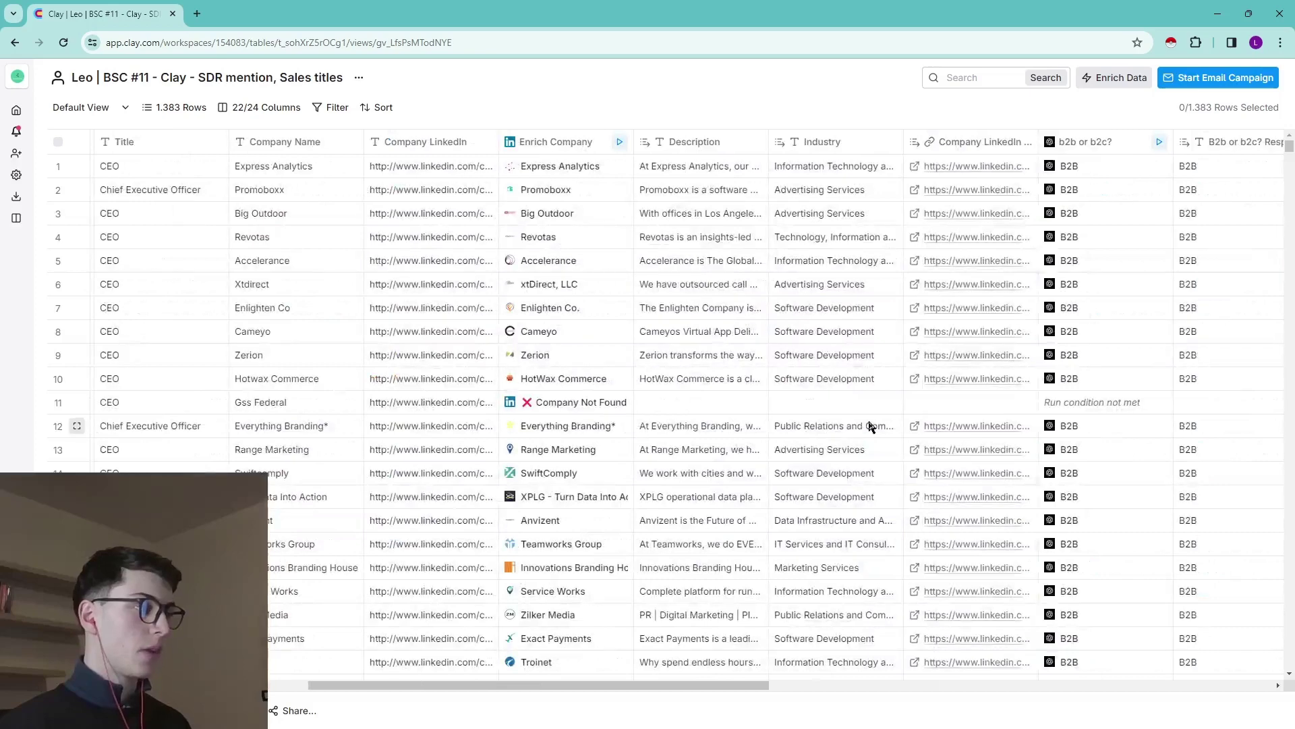
scroll(518, 433, "left", 3)
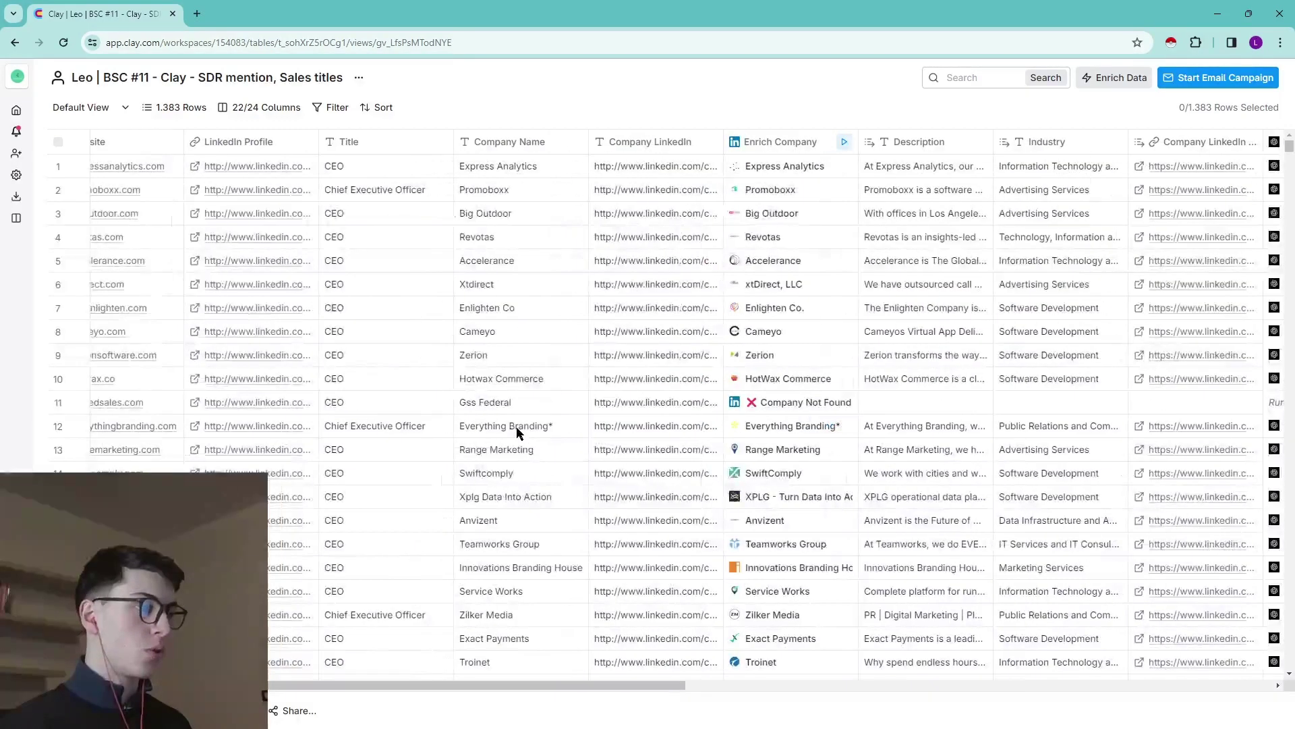
scroll(530, 430, "left", 3)
left_click(992, 430)
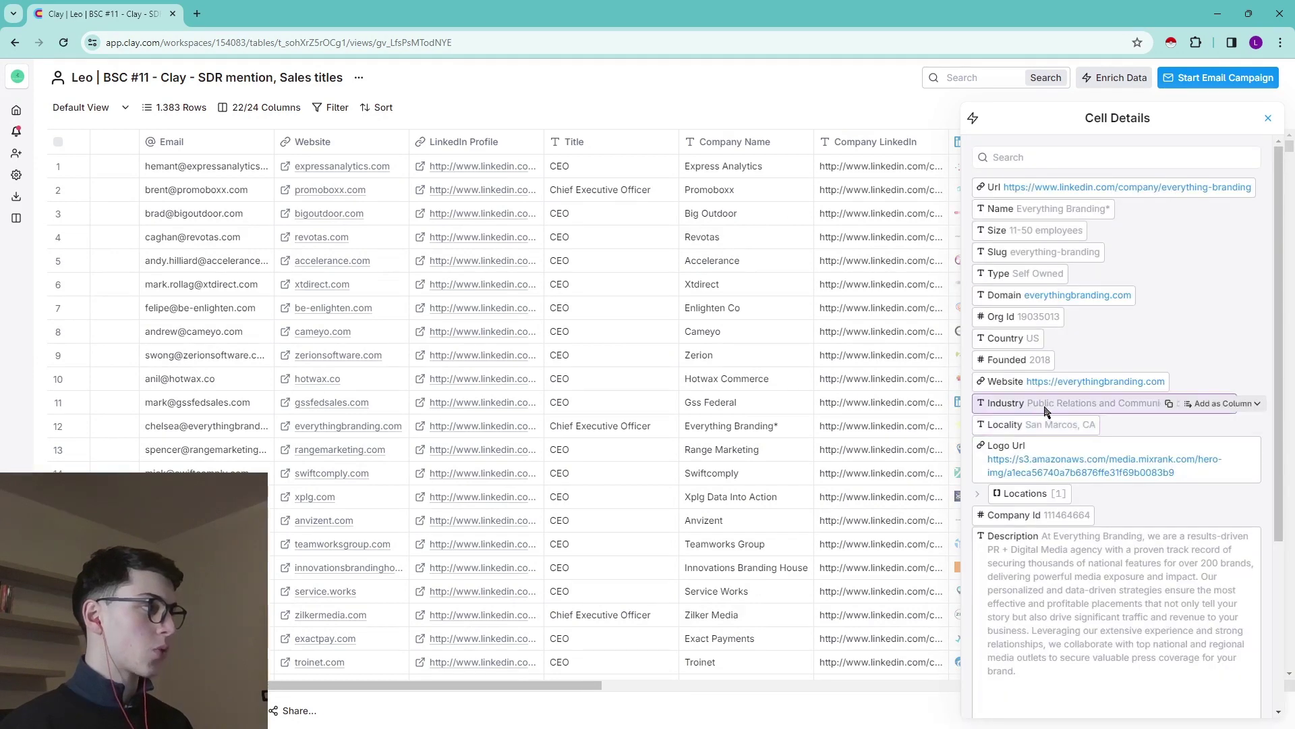
scroll(1072, 398, "down", 3)
mouse_move(1119, 567)
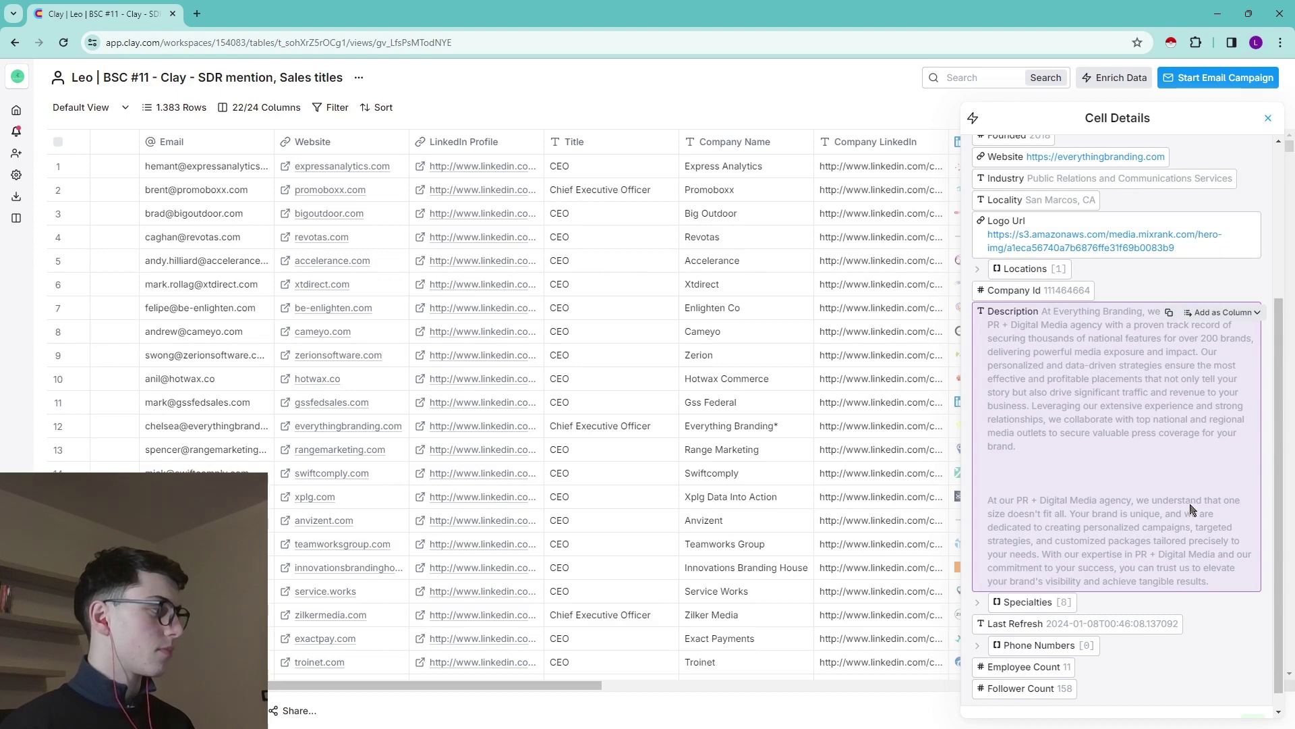
left_click(1268, 118)
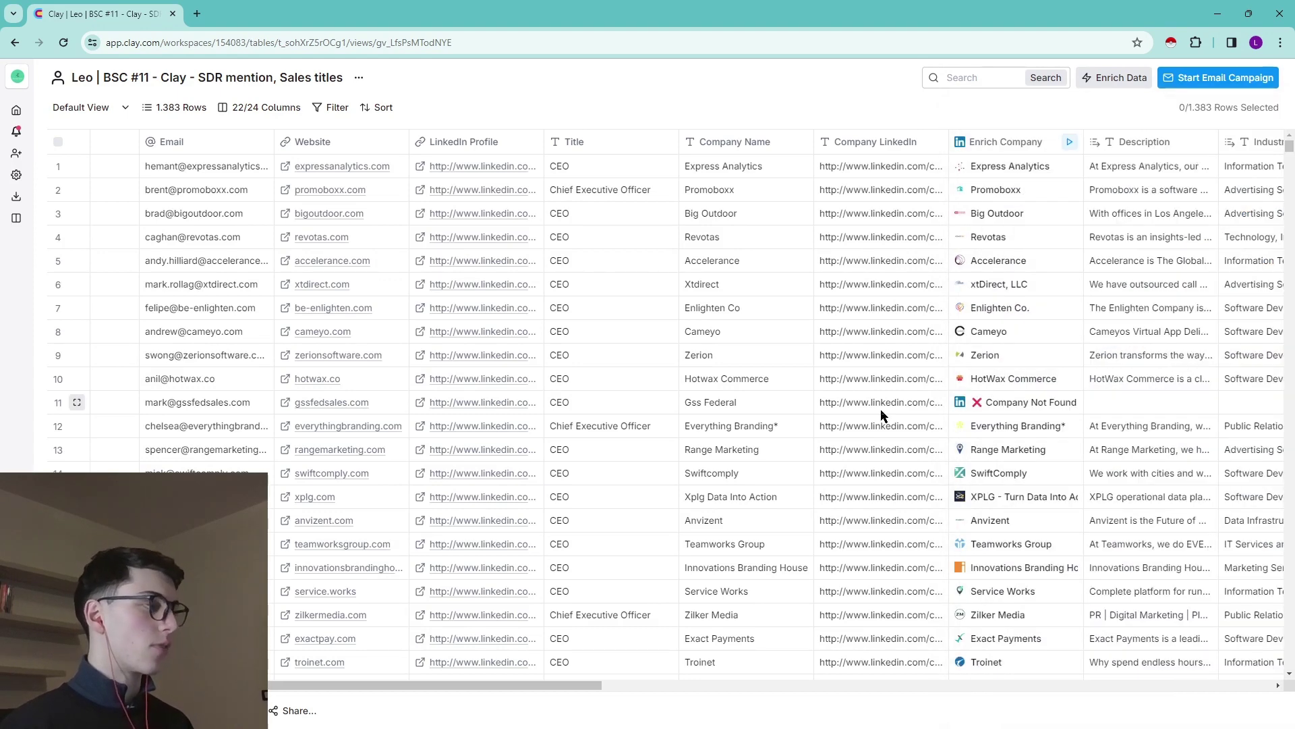
scroll(883, 409, "right", 5)
scroll(886, 431, "right", 5)
scroll(942, 432, "right", 5)
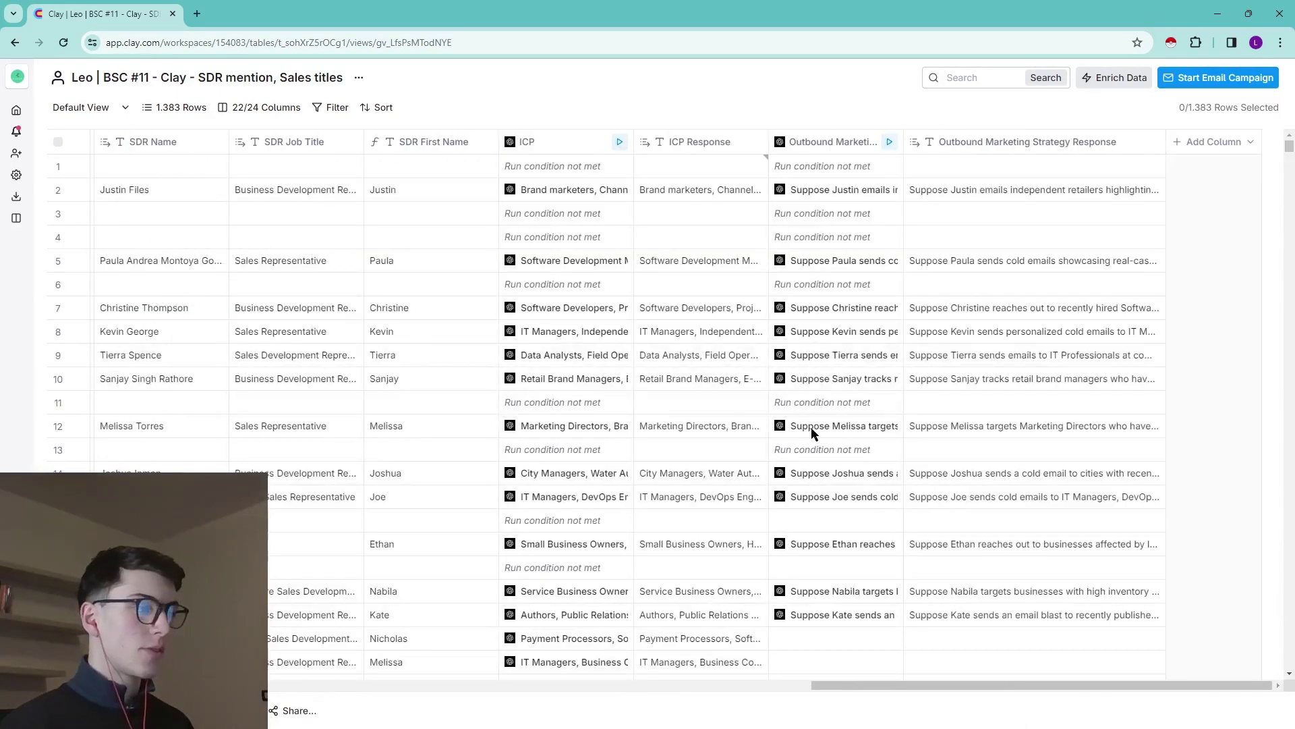
left_click(970, 424)
triple_click(1010, 450)
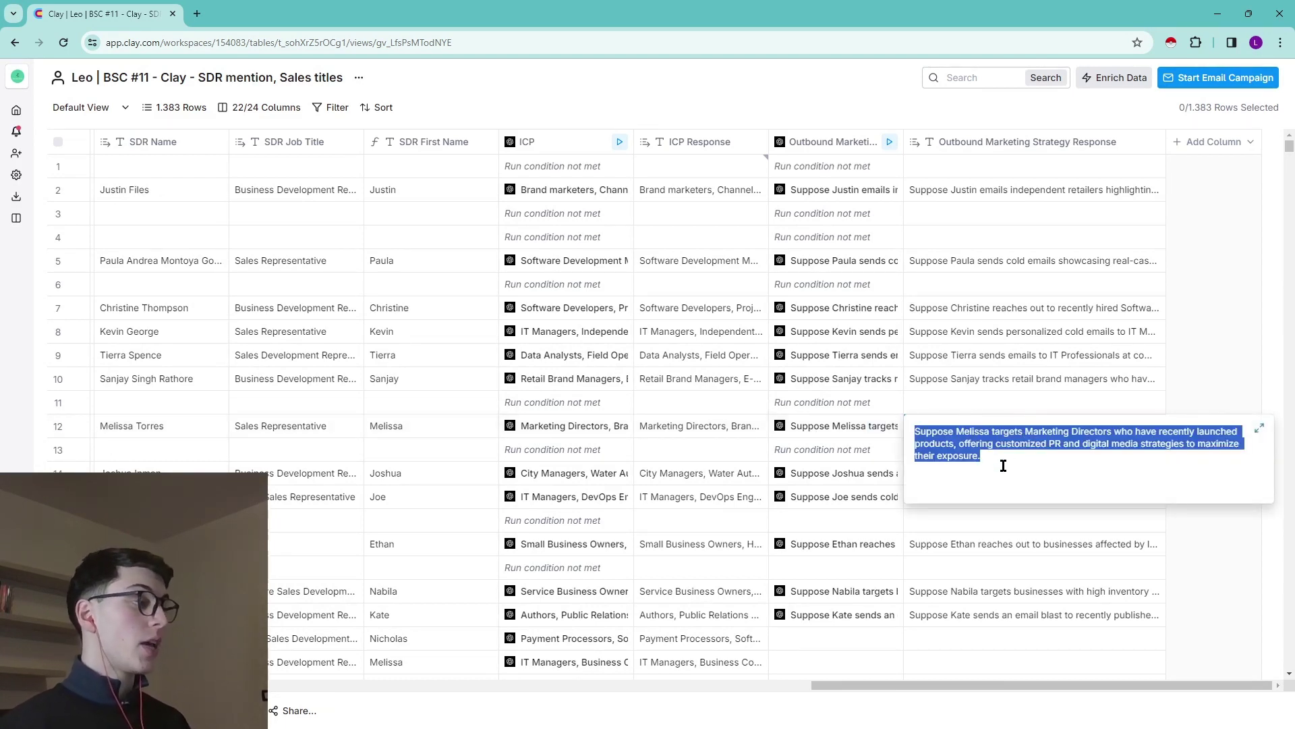
left_click(996, 457)
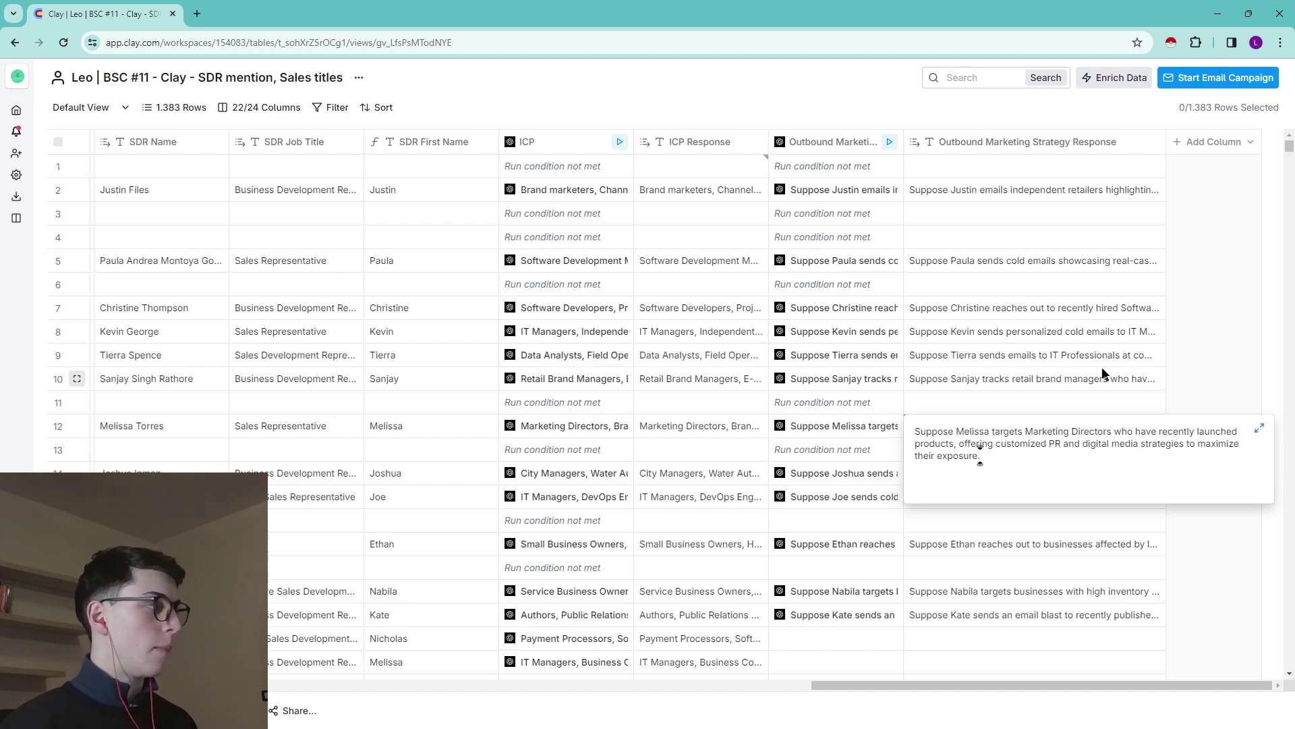
left_click(1206, 354)
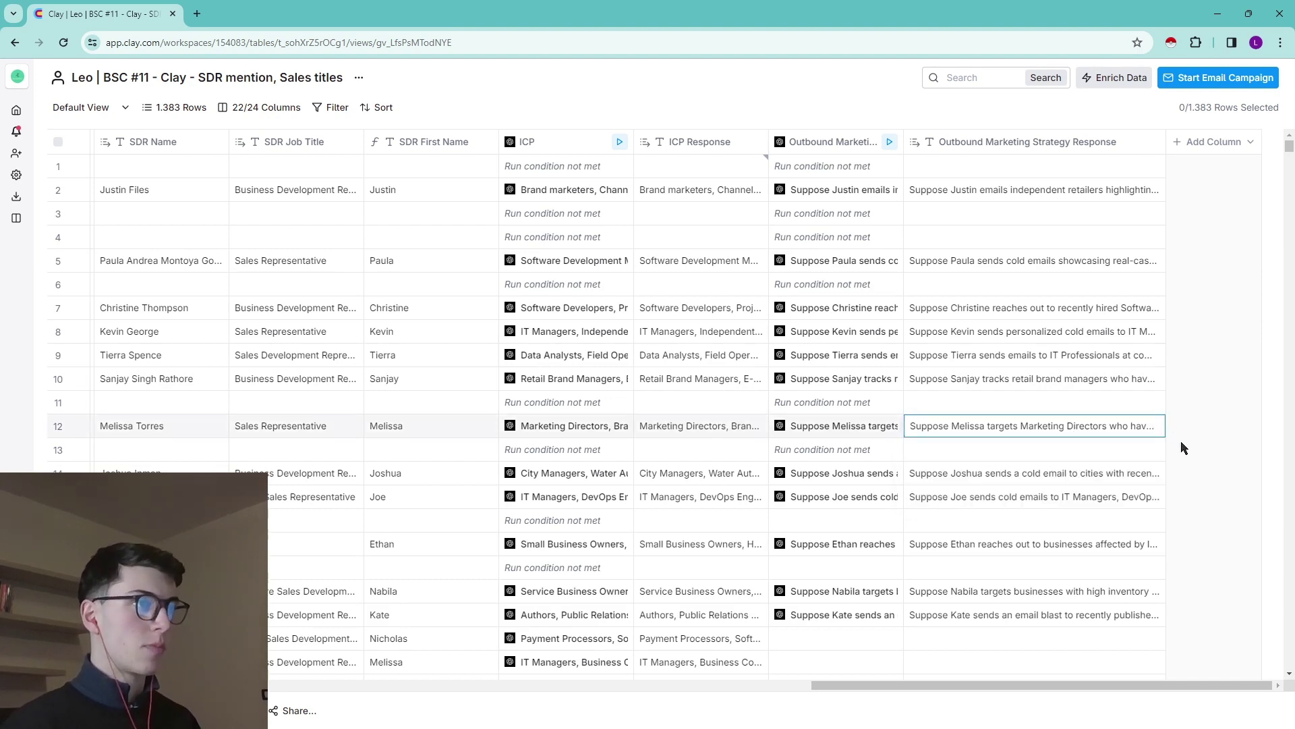